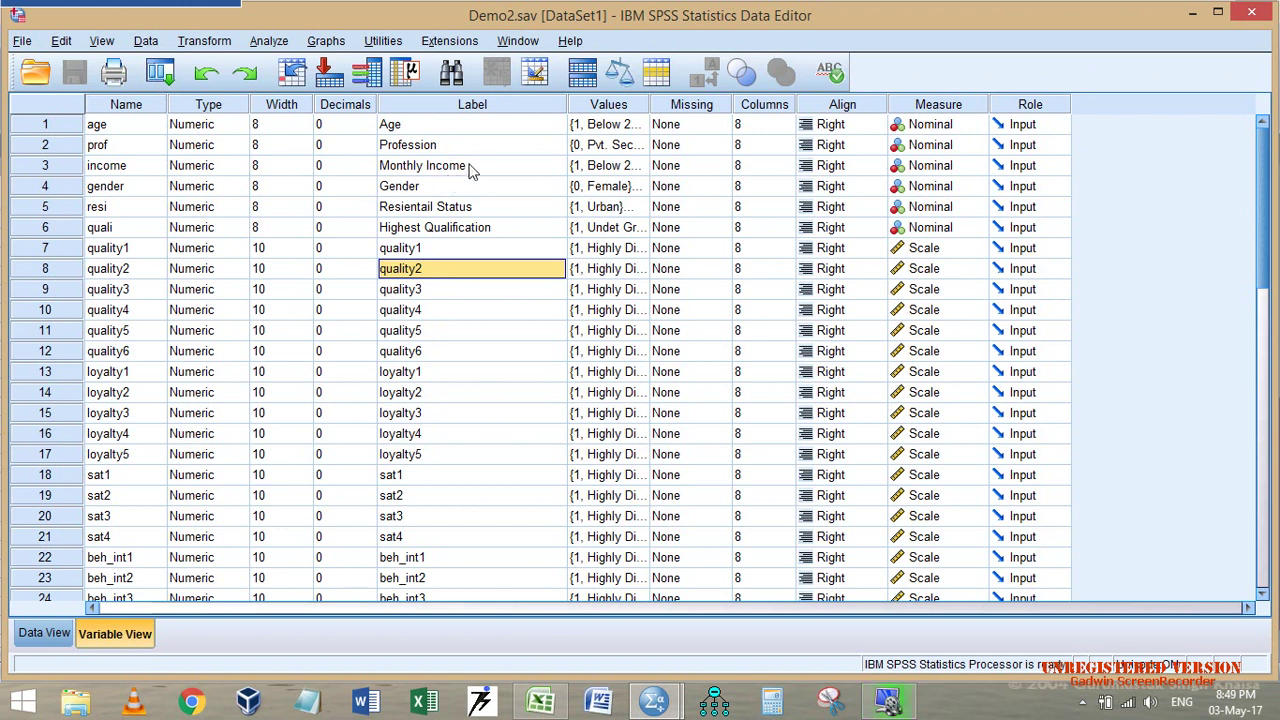
Step: Set up a crosstab with Monthly Income in rows and Highest Qualification in columns, and open its statistics options
left_click(491, 165)
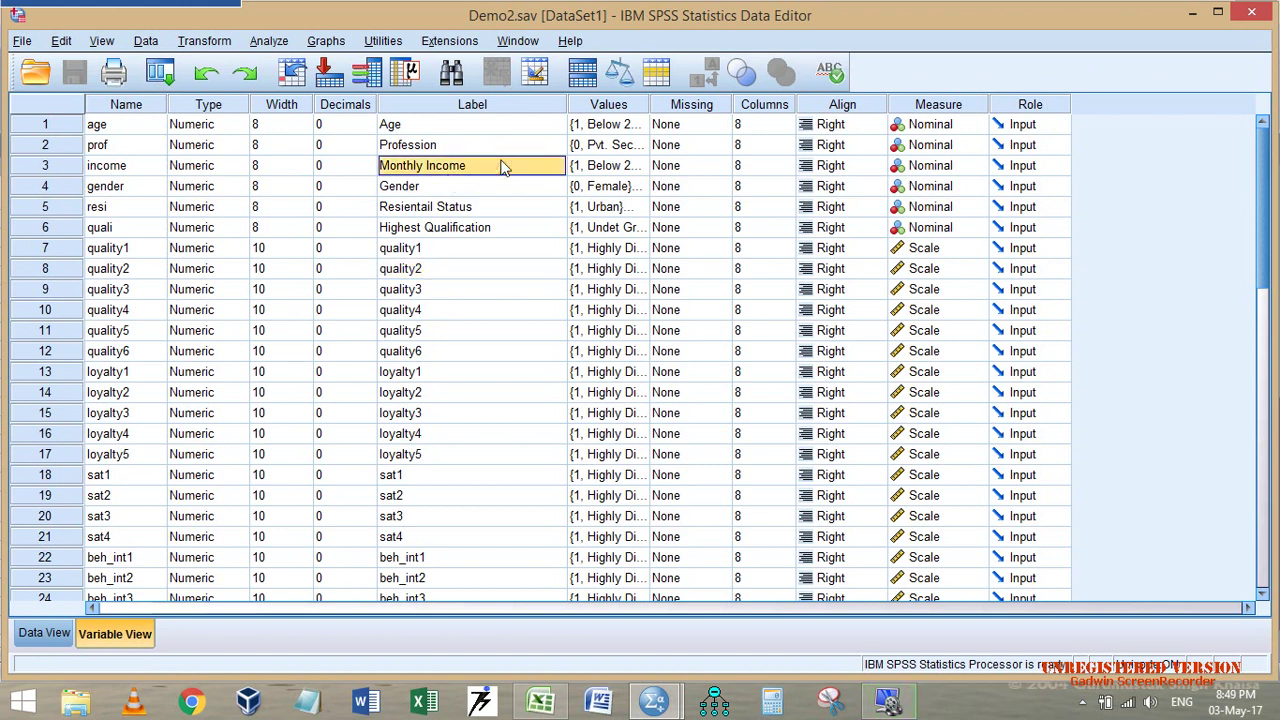
left_click(474, 232)
left_click(160, 74)
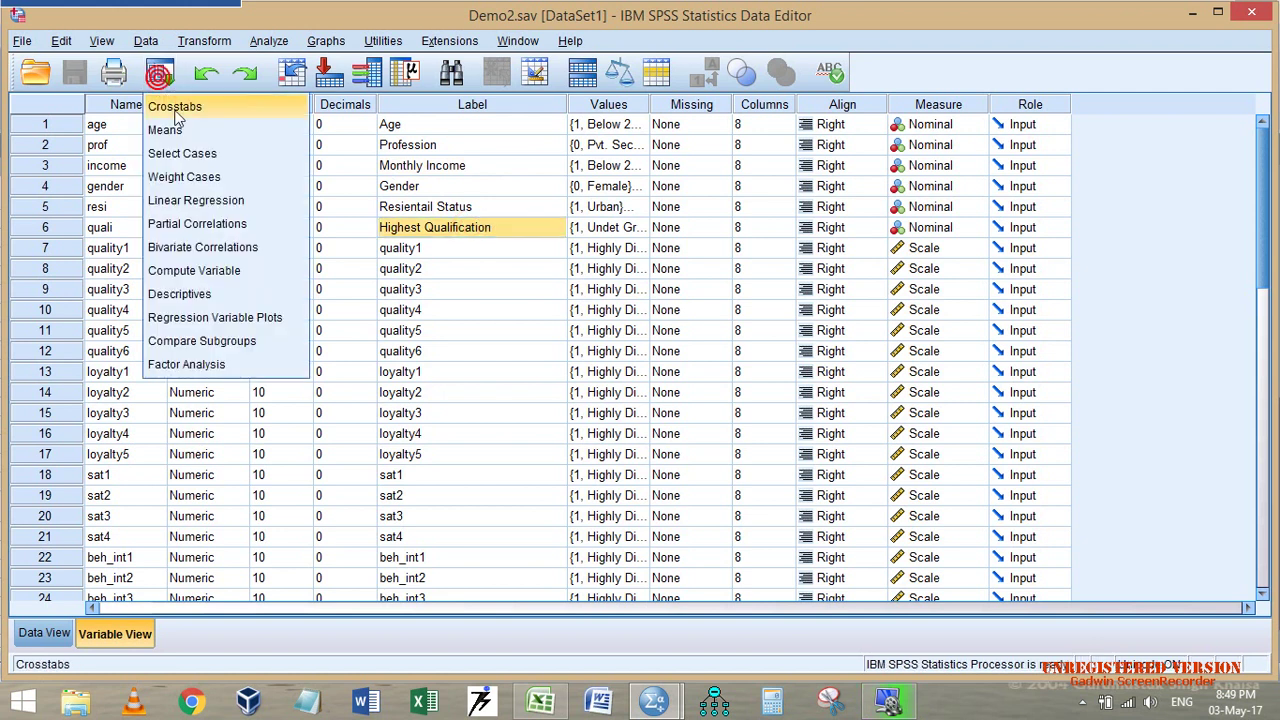
left_click(176, 110)
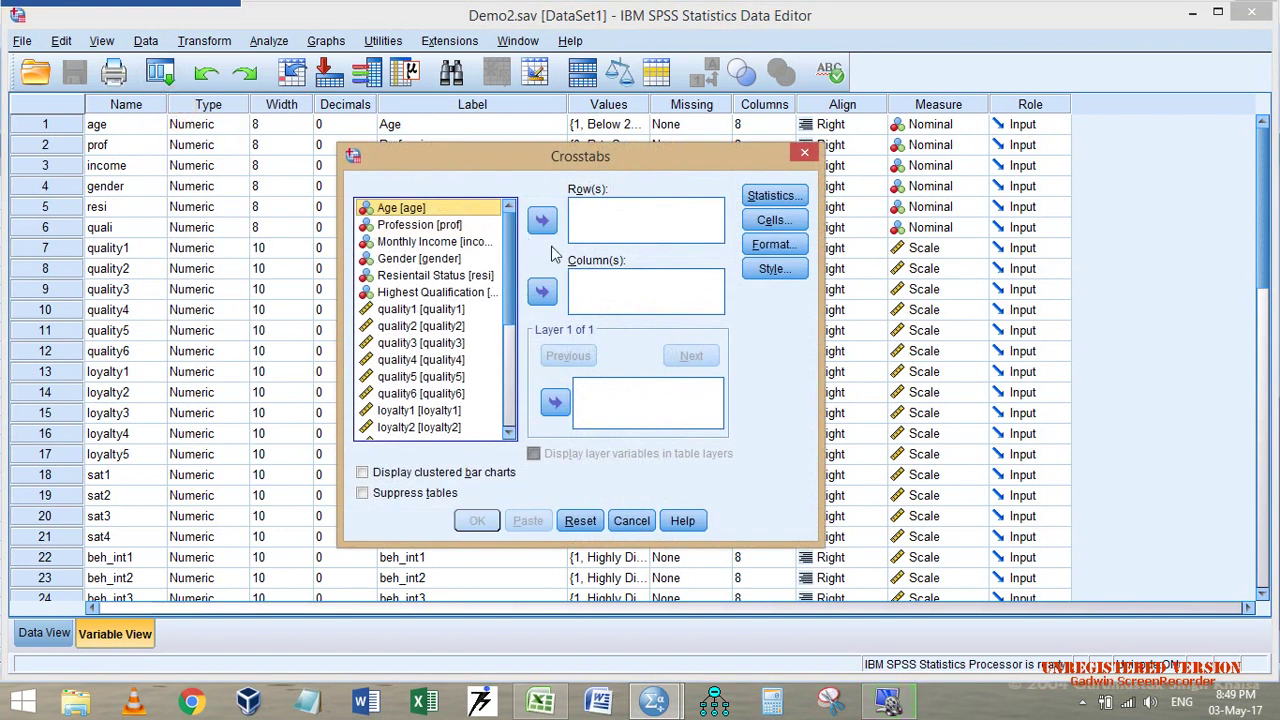
left_click(428, 249)
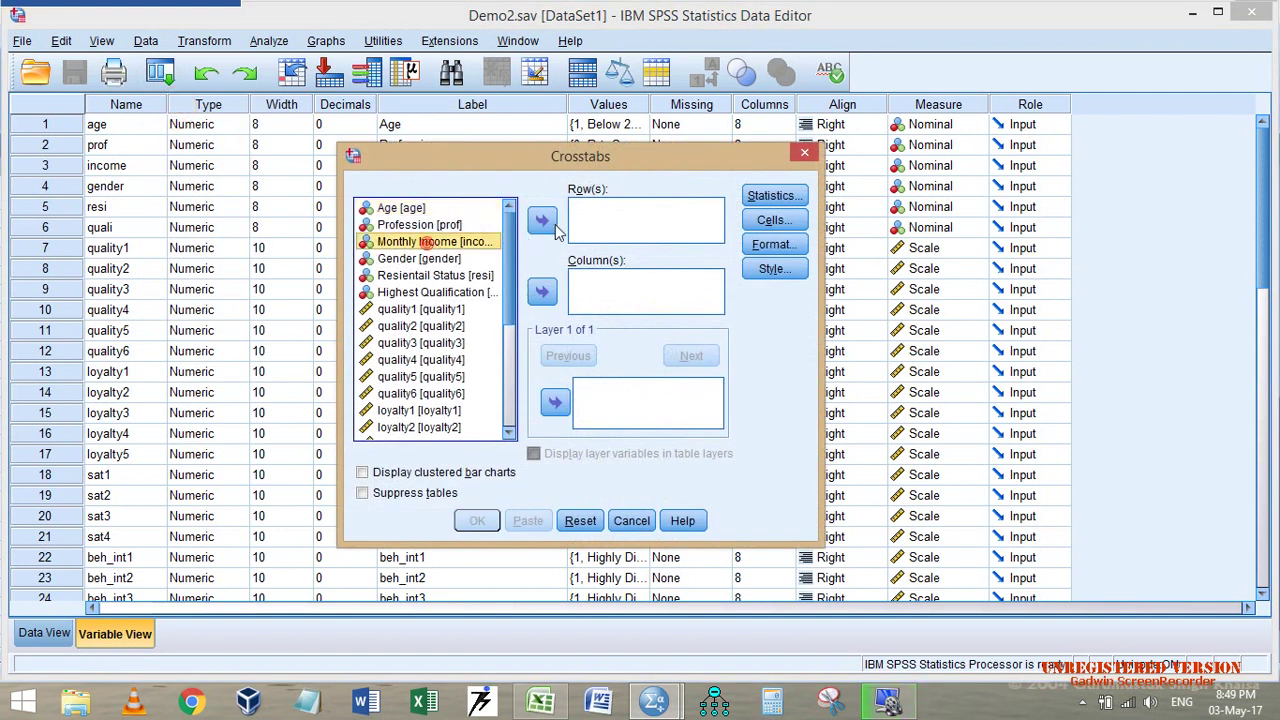
left_click(541, 220)
left_click(447, 276)
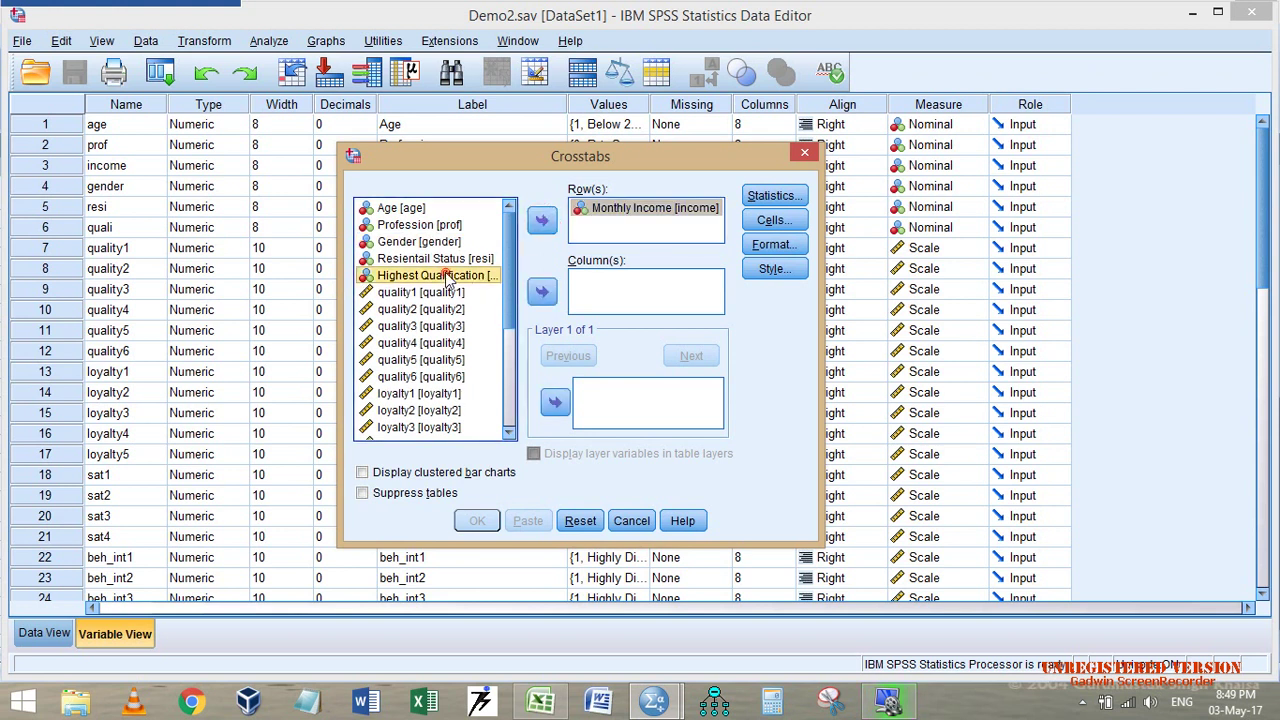
left_click(541, 291)
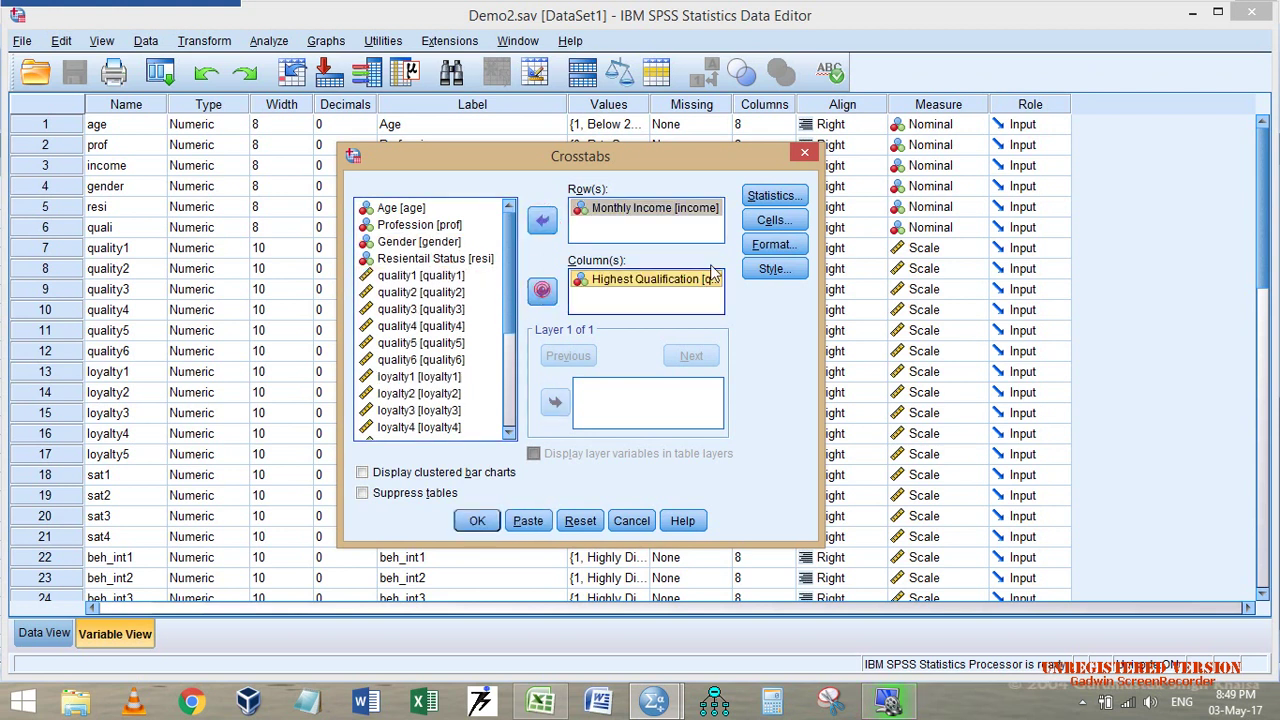
left_click(775, 197)
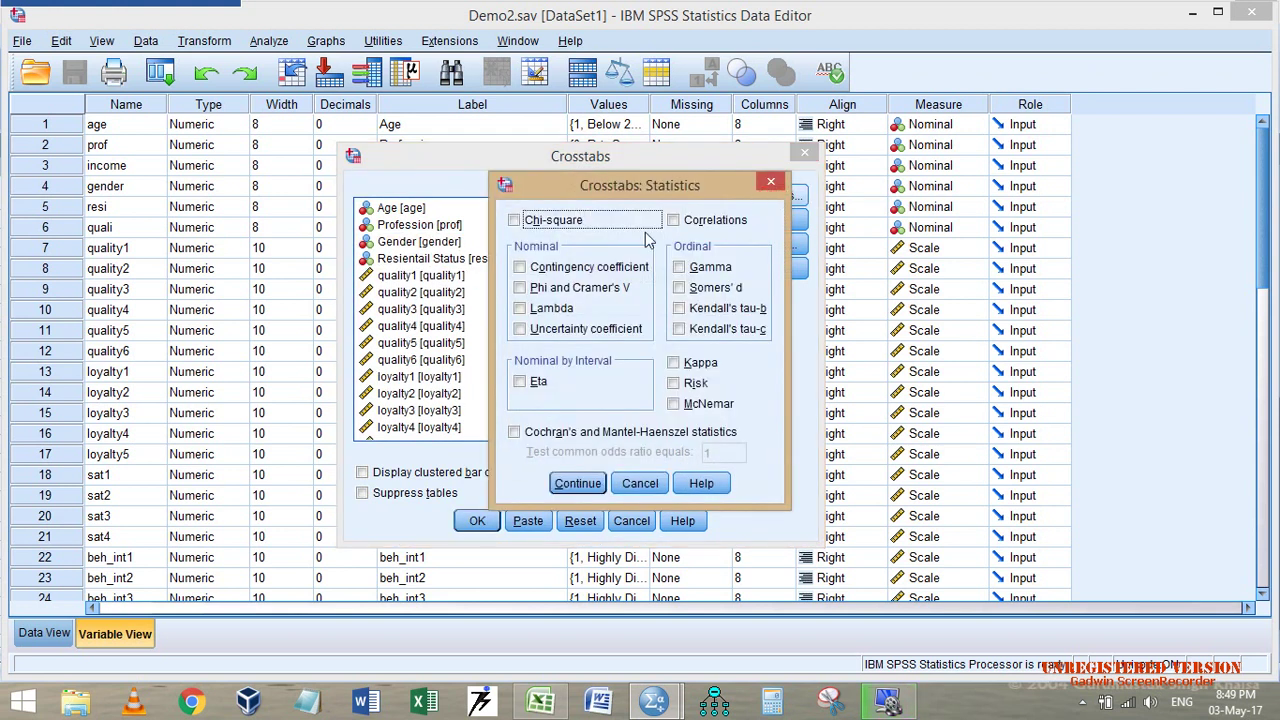
Step: Switch to Excel and review the nominal-by-nominal measures on the Various Measured sheet, then show the Nominal by Nominal sheet
left_click(540, 702)
left_click(147, 656)
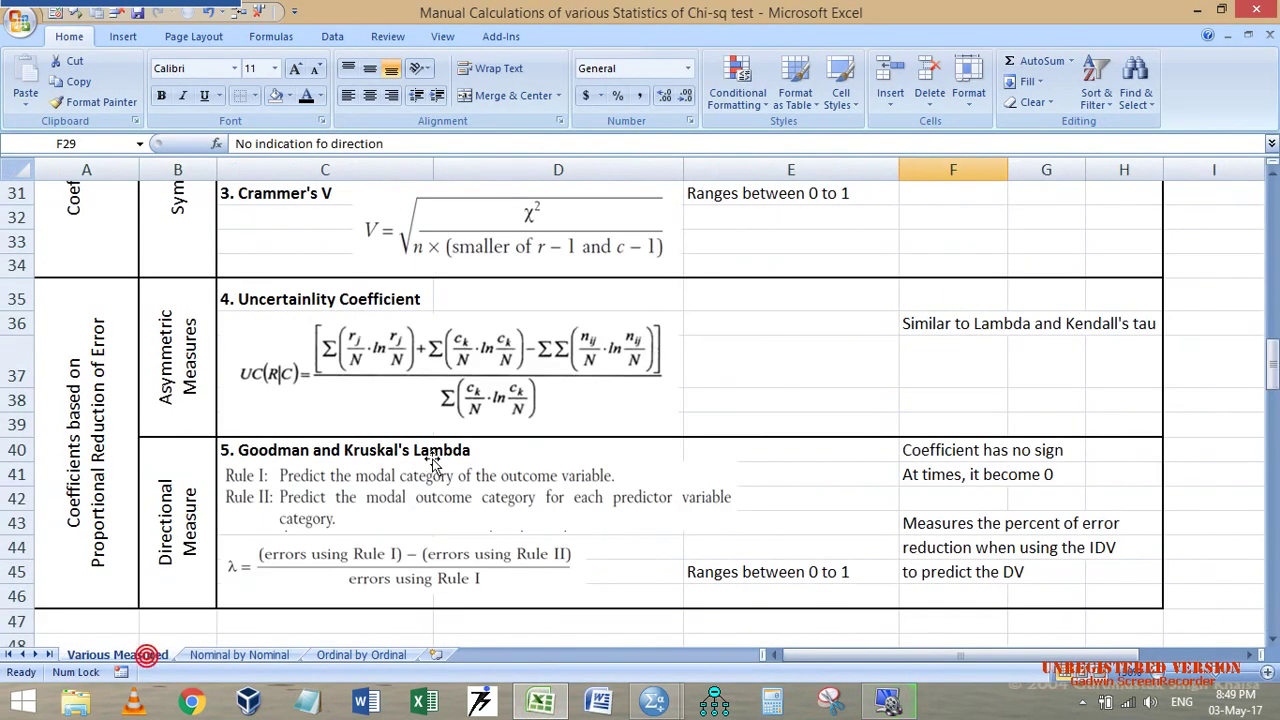
scroll(448, 412, "up", 2)
scroll(448, 412, "down", 2)
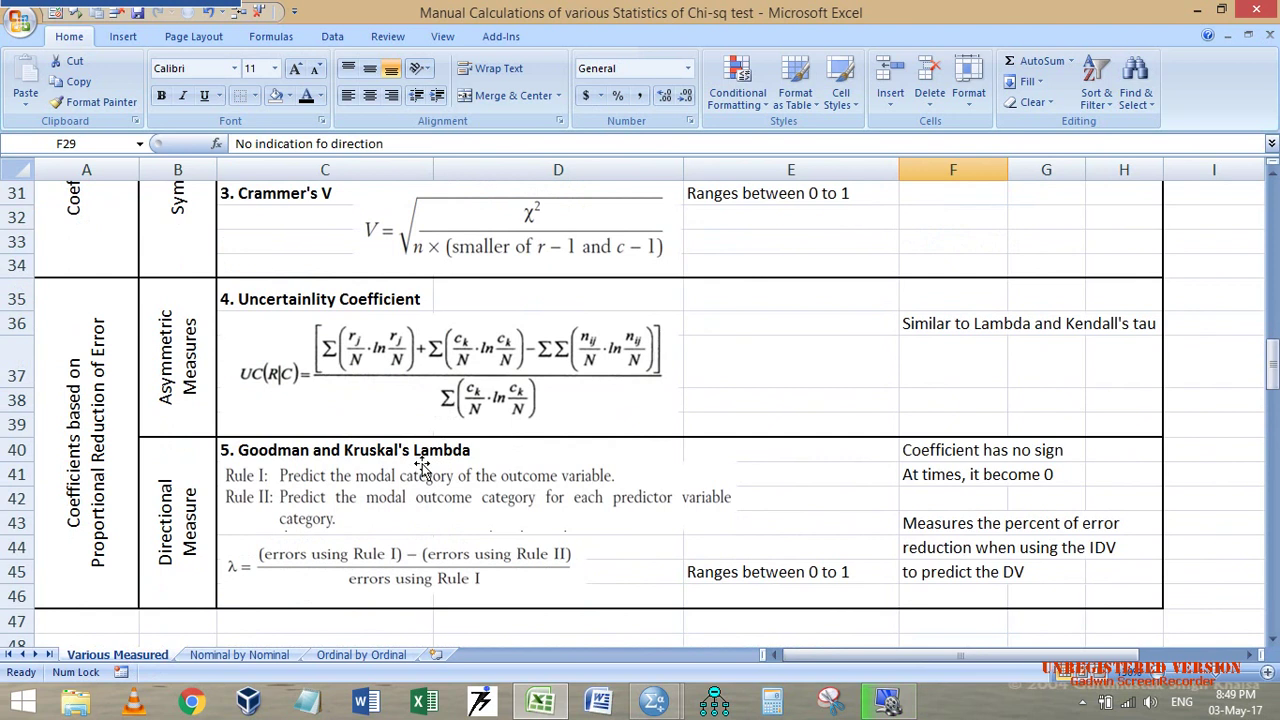
scroll(270, 395, "up", 2)
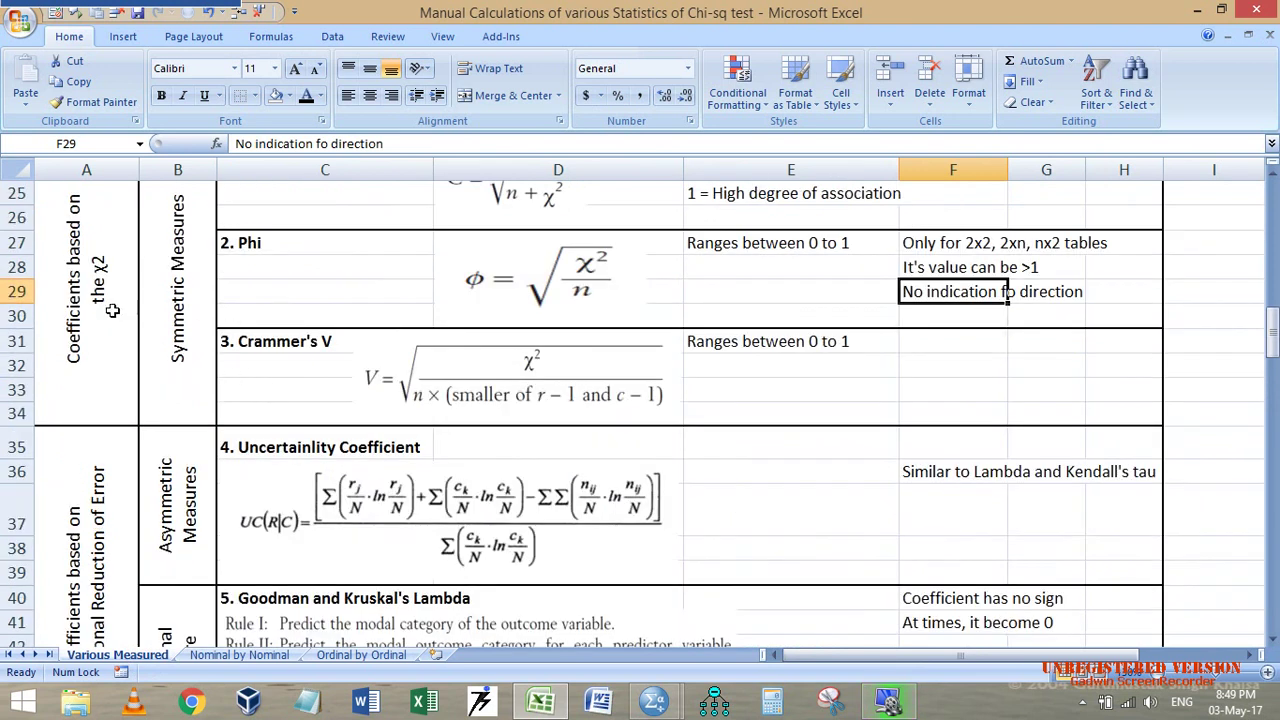
scroll(229, 334, "down", 1)
scroll(464, 364, "up", 3)
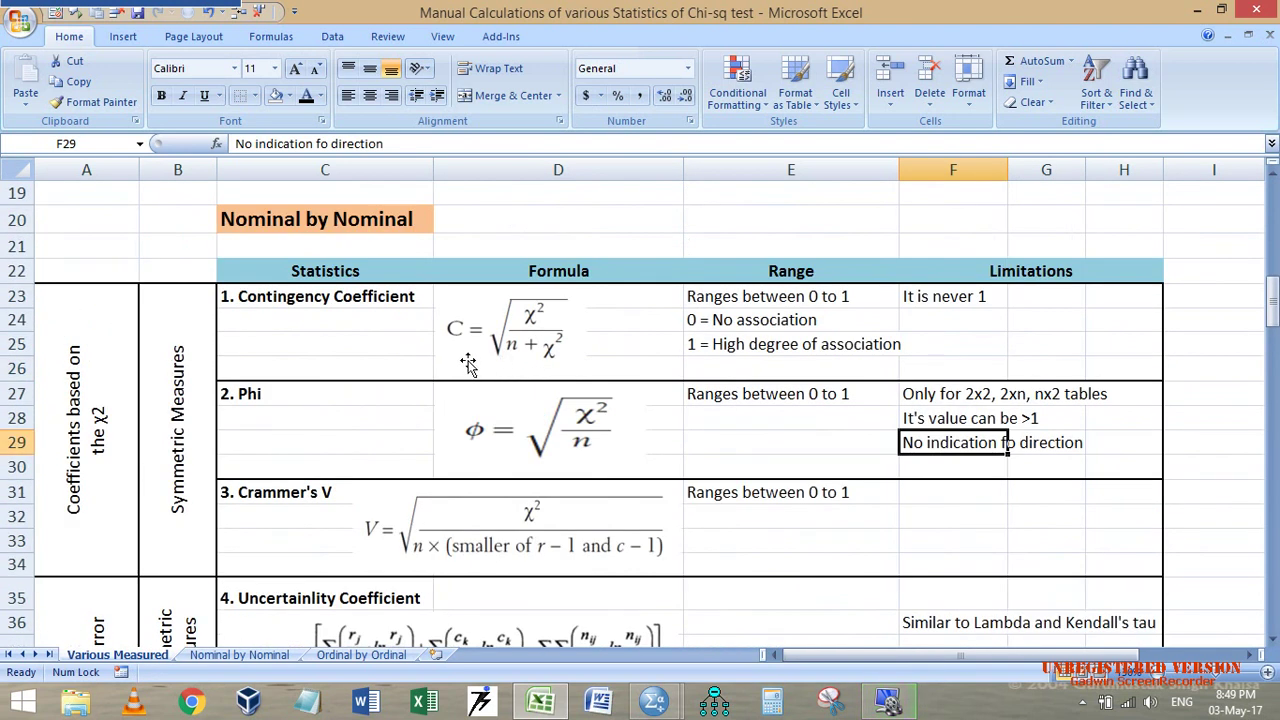
scroll(471, 437, "down", 1)
scroll(471, 437, "down", 4)
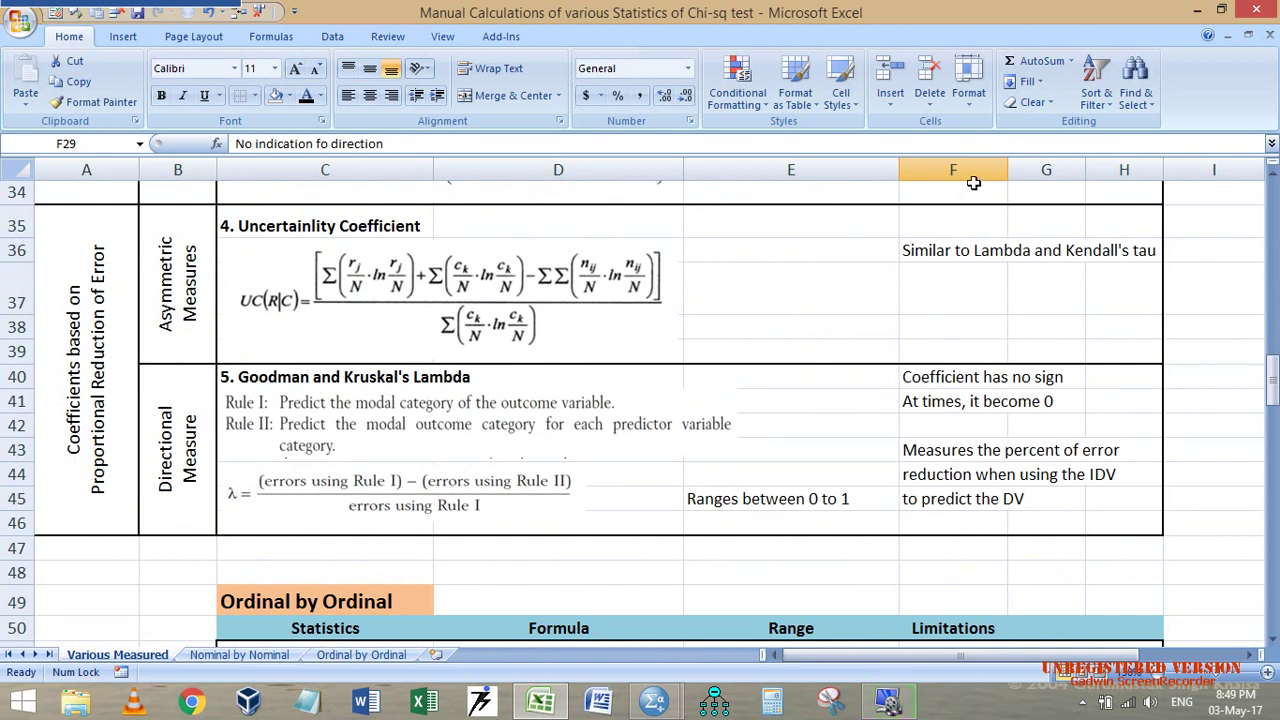
left_click(292, 656)
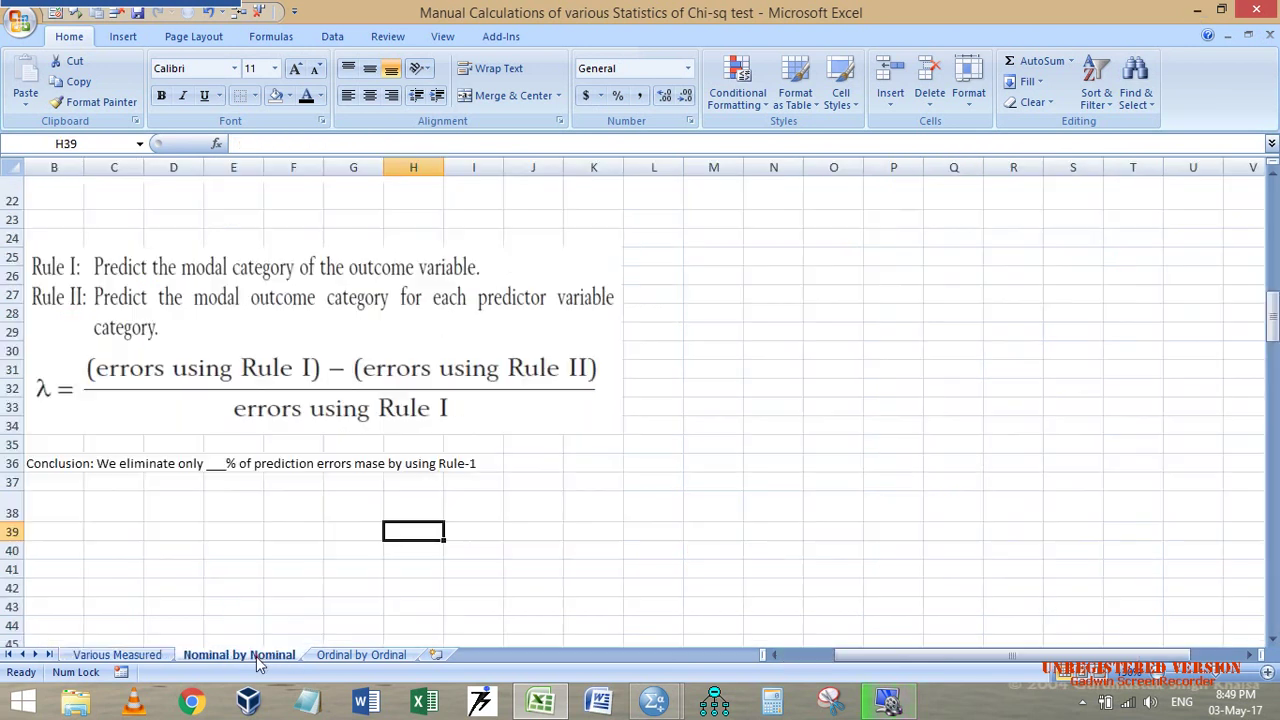
Step: Return to SPSS, select the Lambda statistic for the crosstab and run the analysis
mouse_move(660, 705)
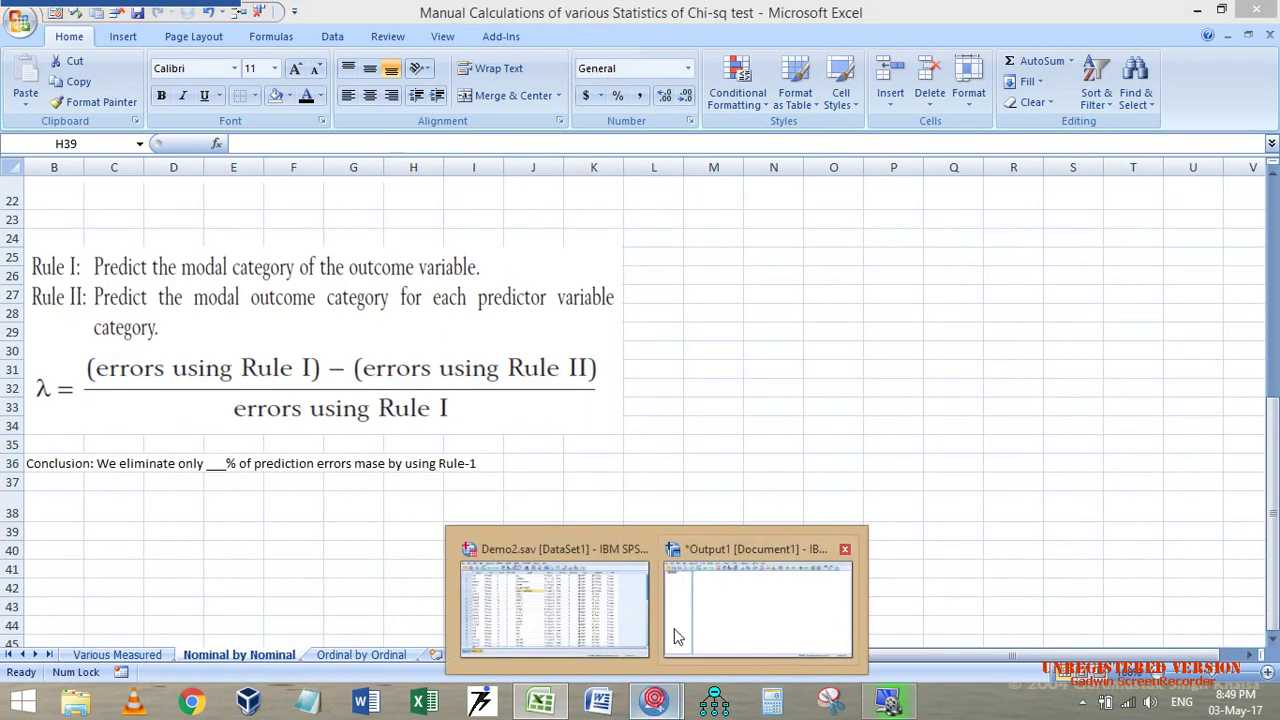
left_click(718, 612)
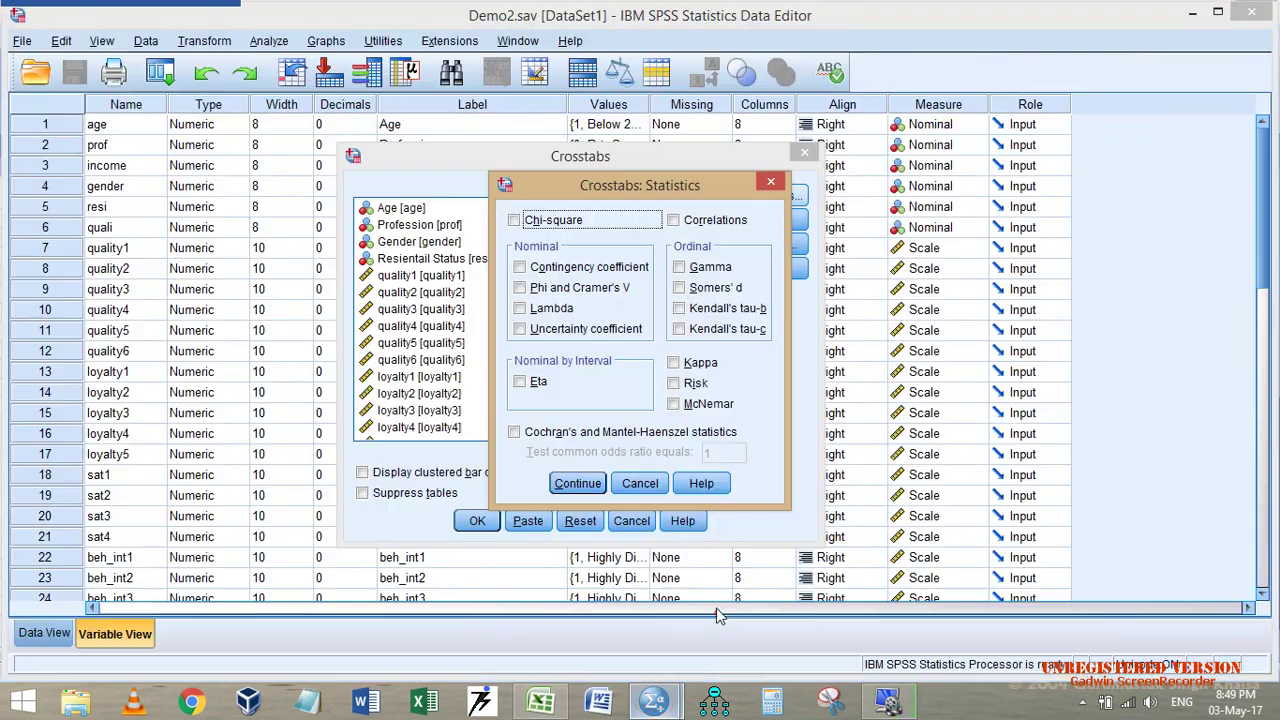
left_click(530, 310)
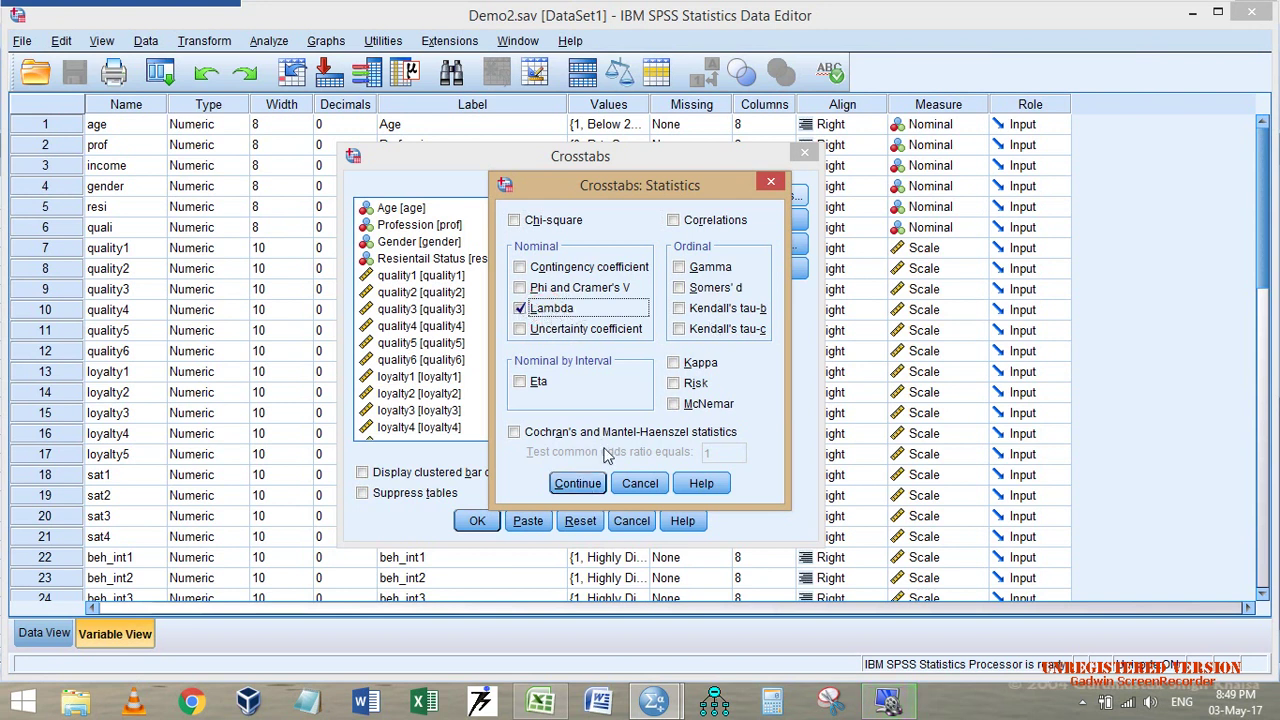
left_click(596, 485)
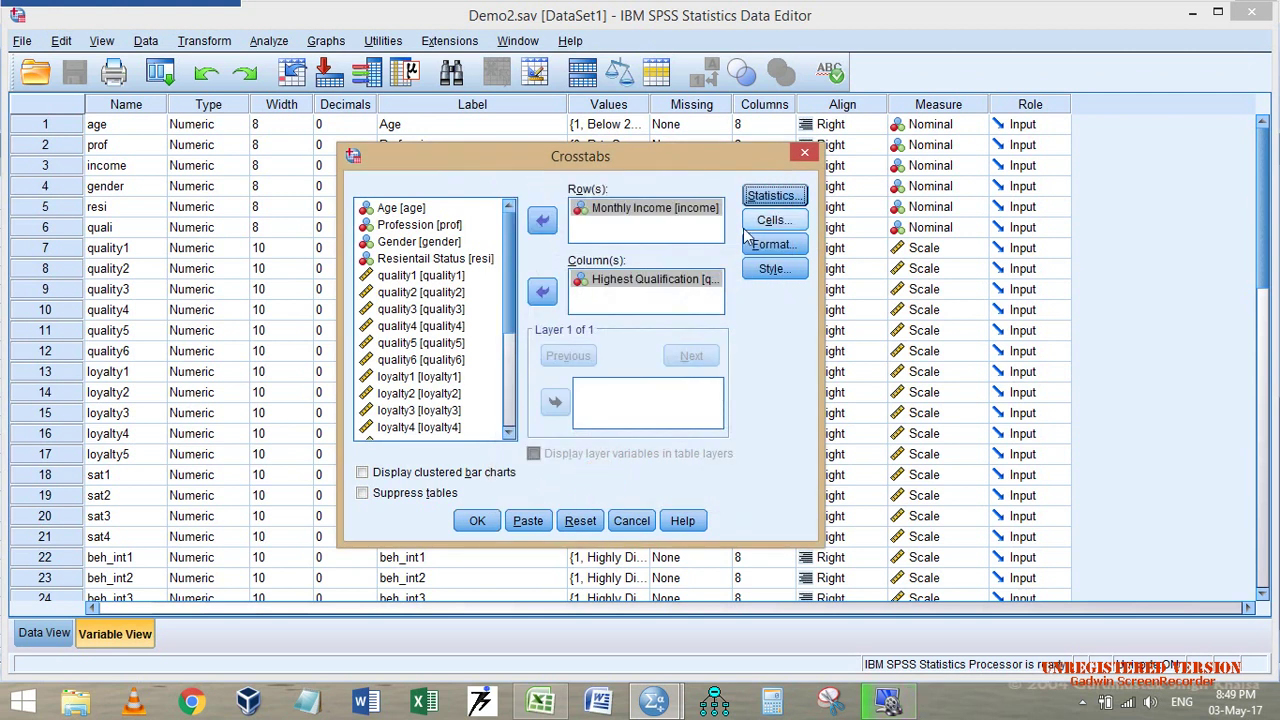
left_click(476, 521)
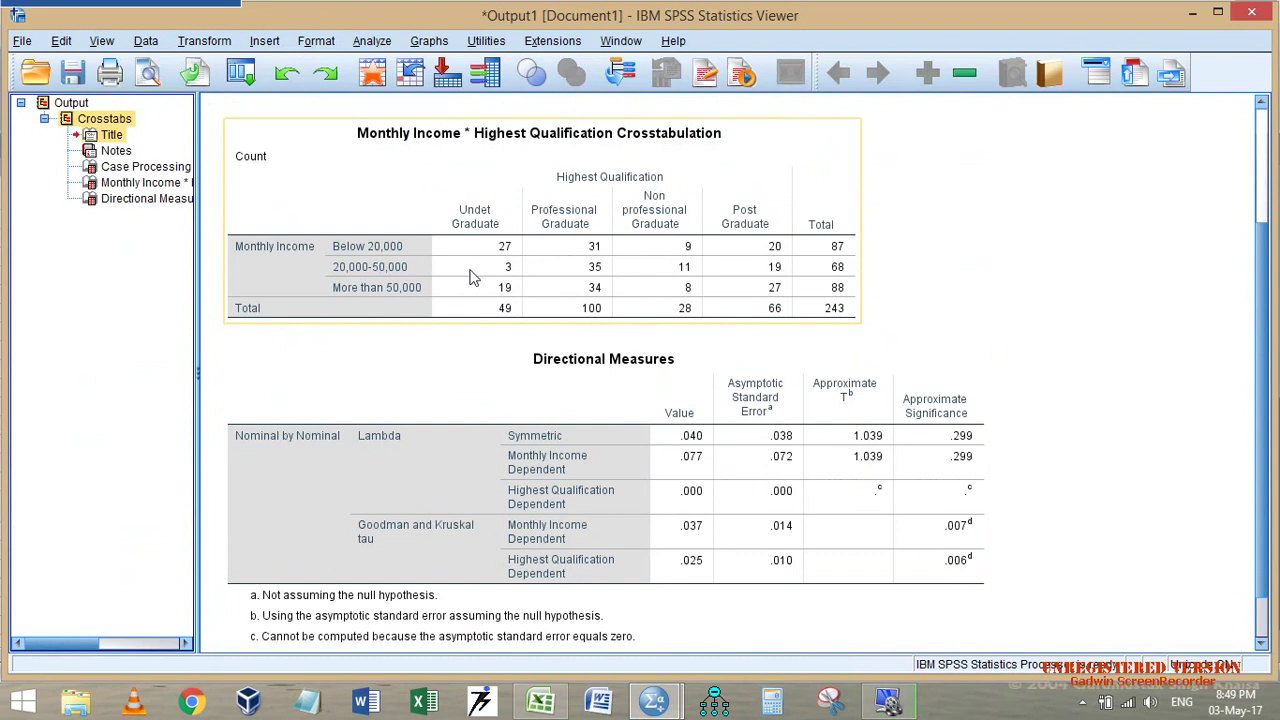
Step: Review the Directional Measures output and copy the Monthly Income * Highest Qualification crosstabulation into the Excel sheet at cell M23
left_click(471, 268)
scroll(728, 263, "down", 1)
left_click(515, 440)
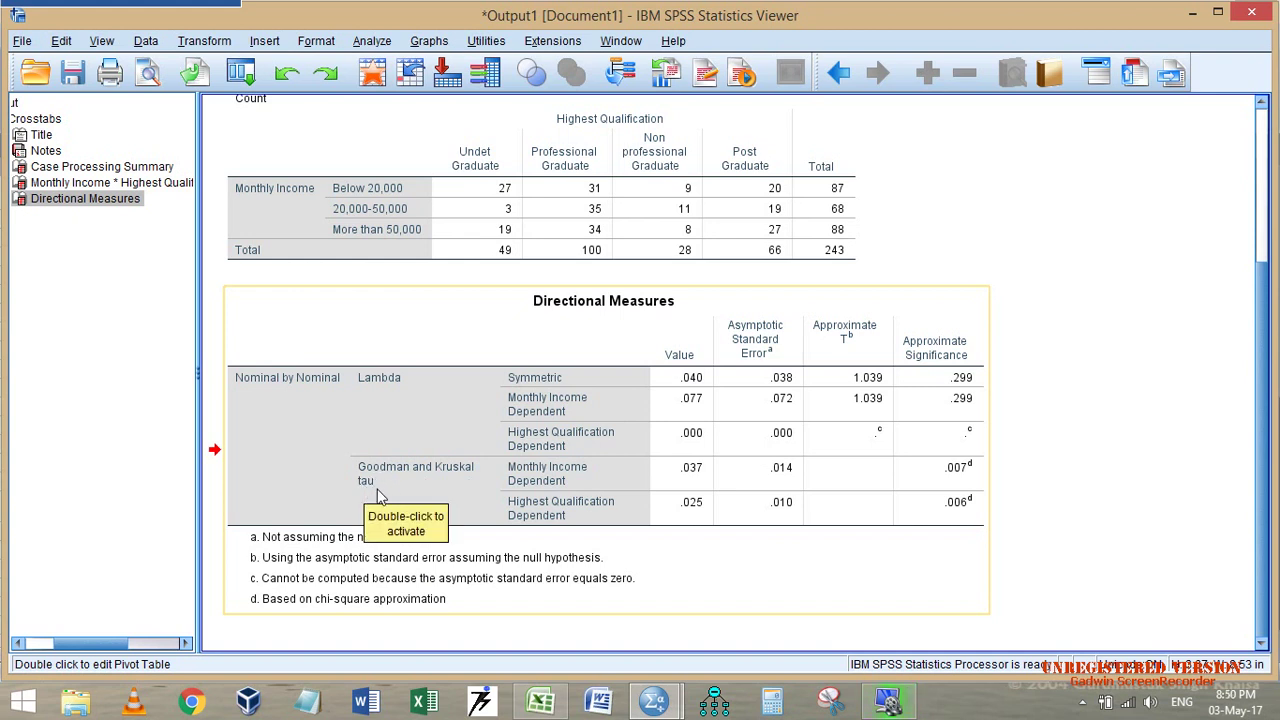
left_click(474, 210)
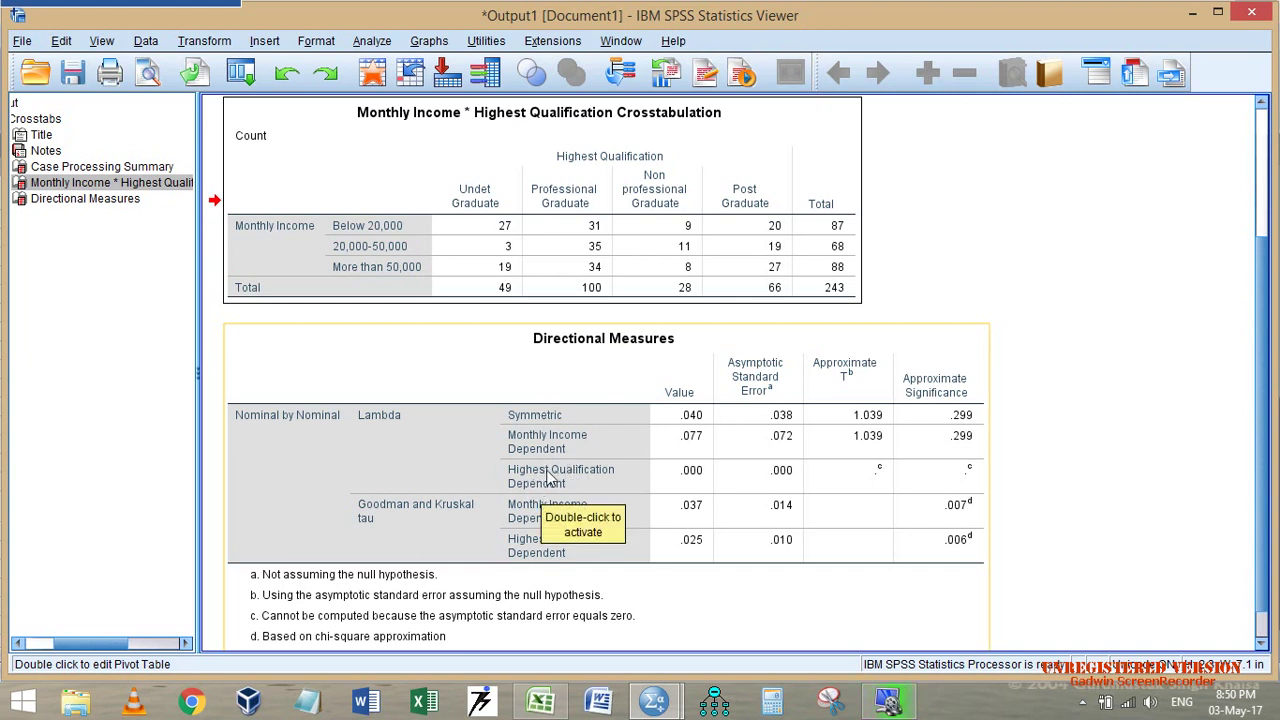
right_click(592, 232)
left_click(645, 264)
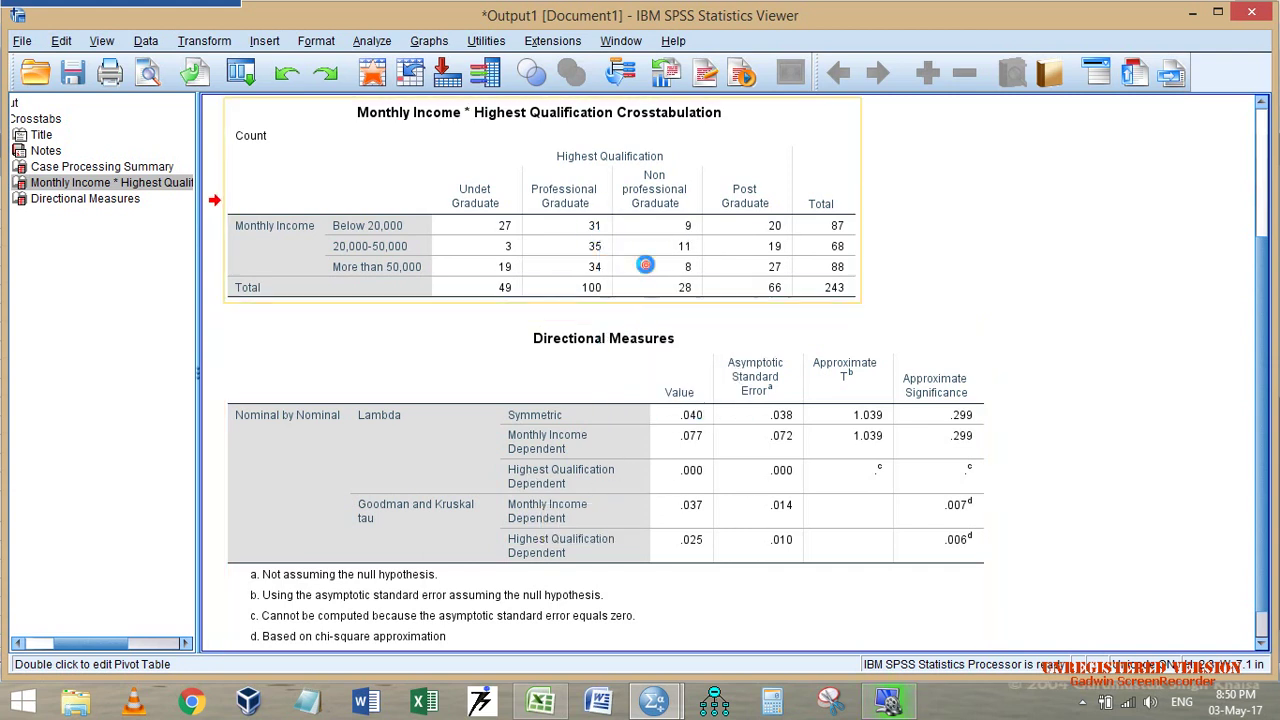
left_click(540, 700)
left_click(690, 222)
key("ctrl+v")
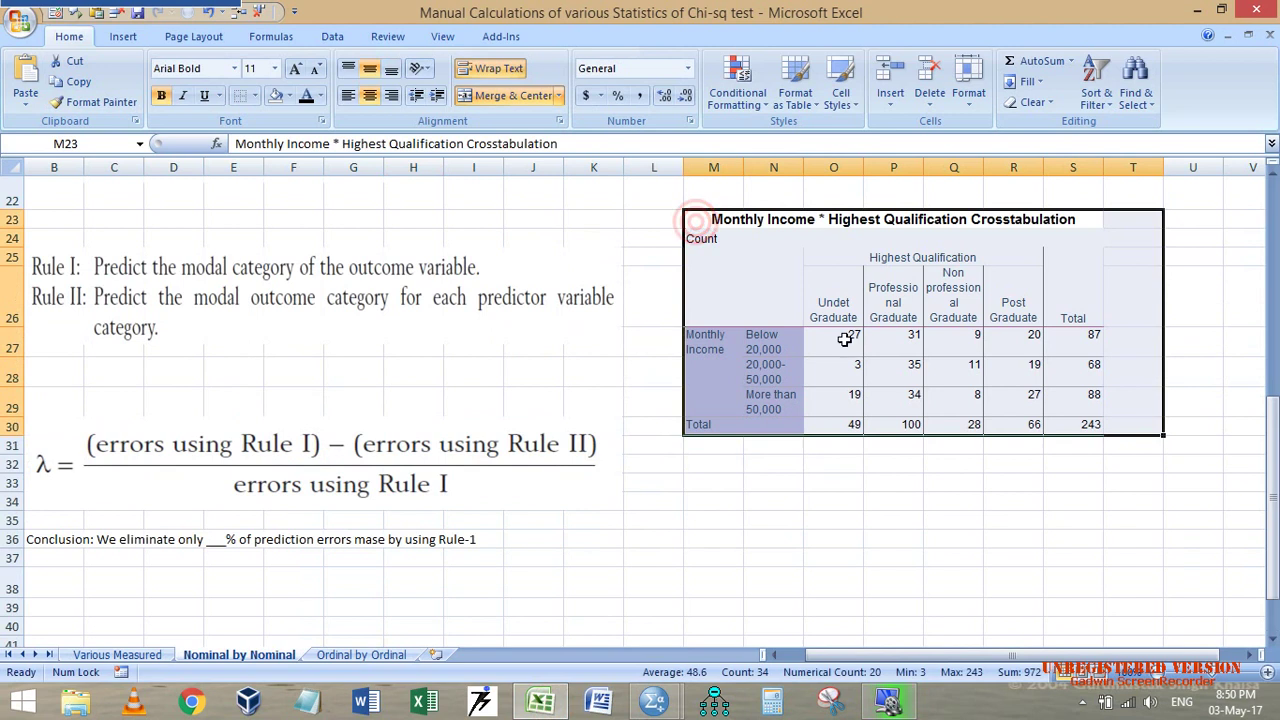
left_click(893, 487)
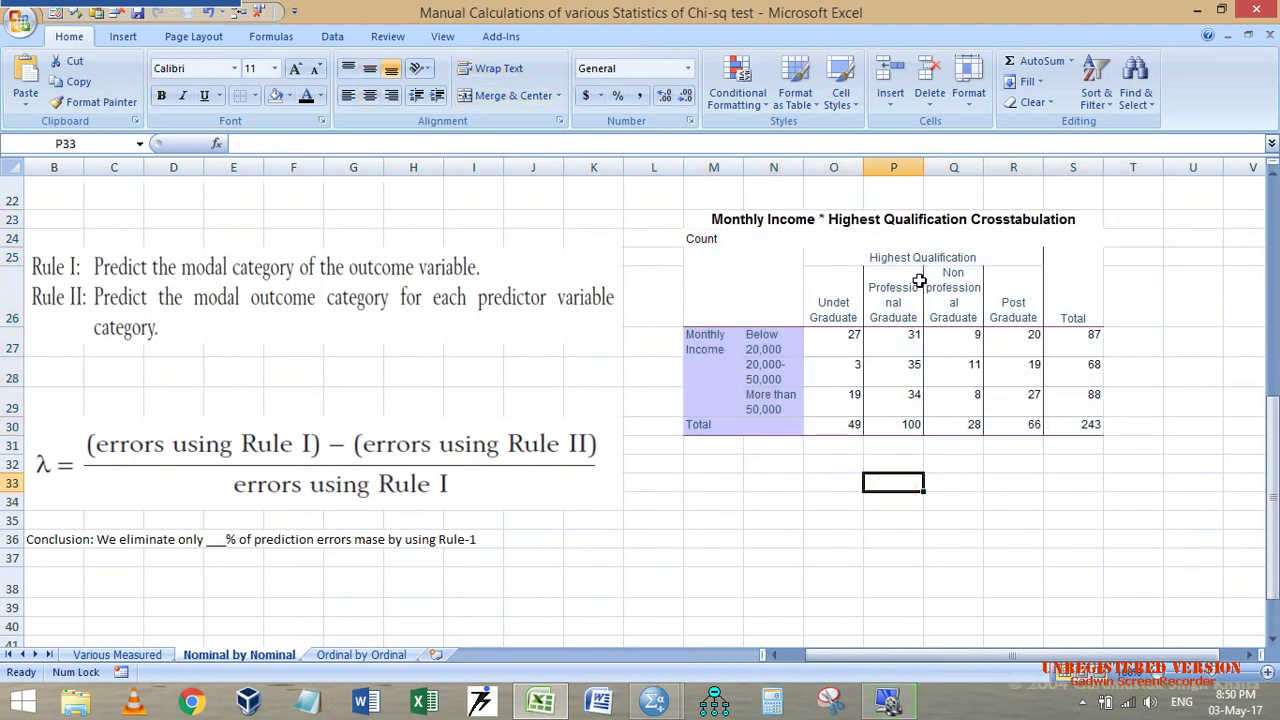
left_click(924, 258)
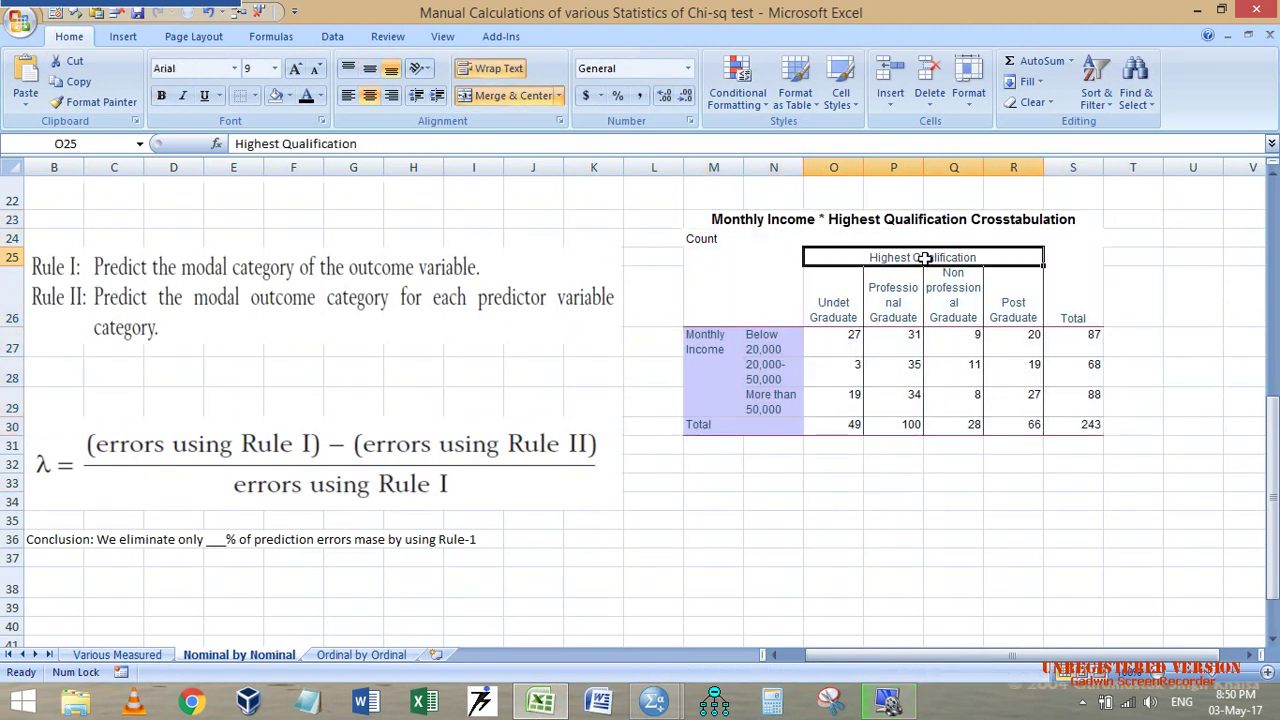
left_click(693, 372)
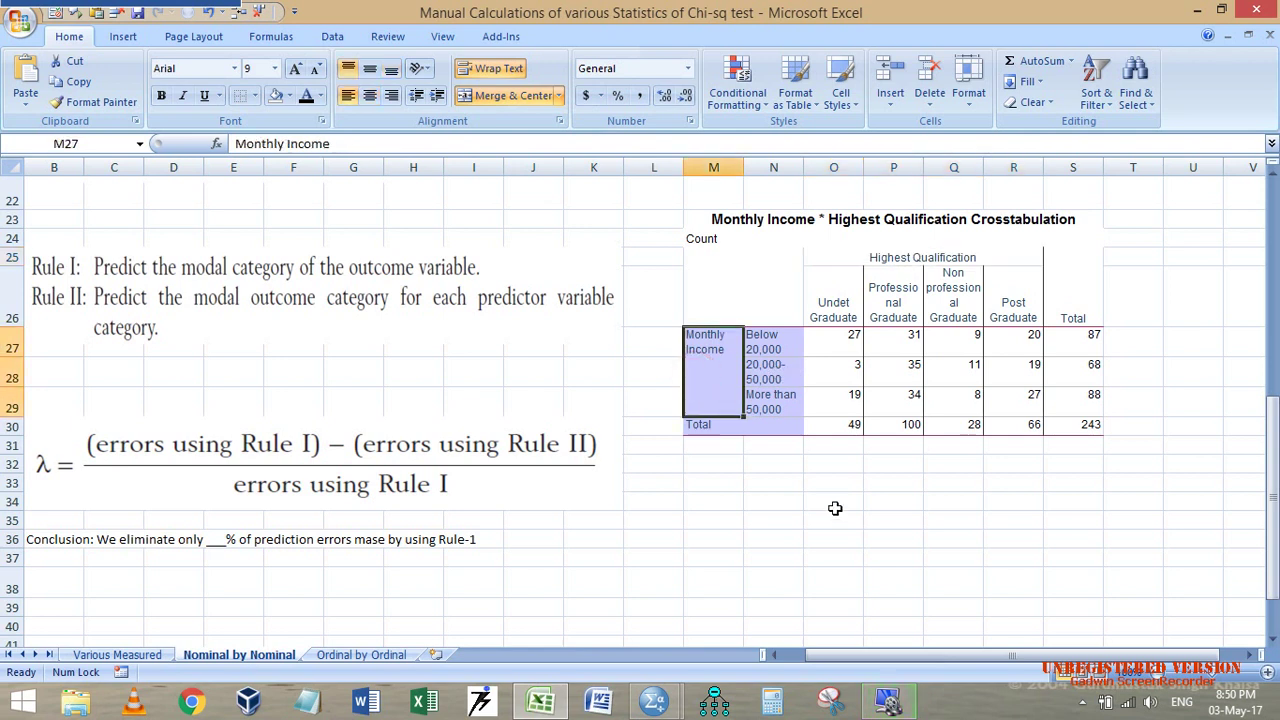
left_click(899, 258)
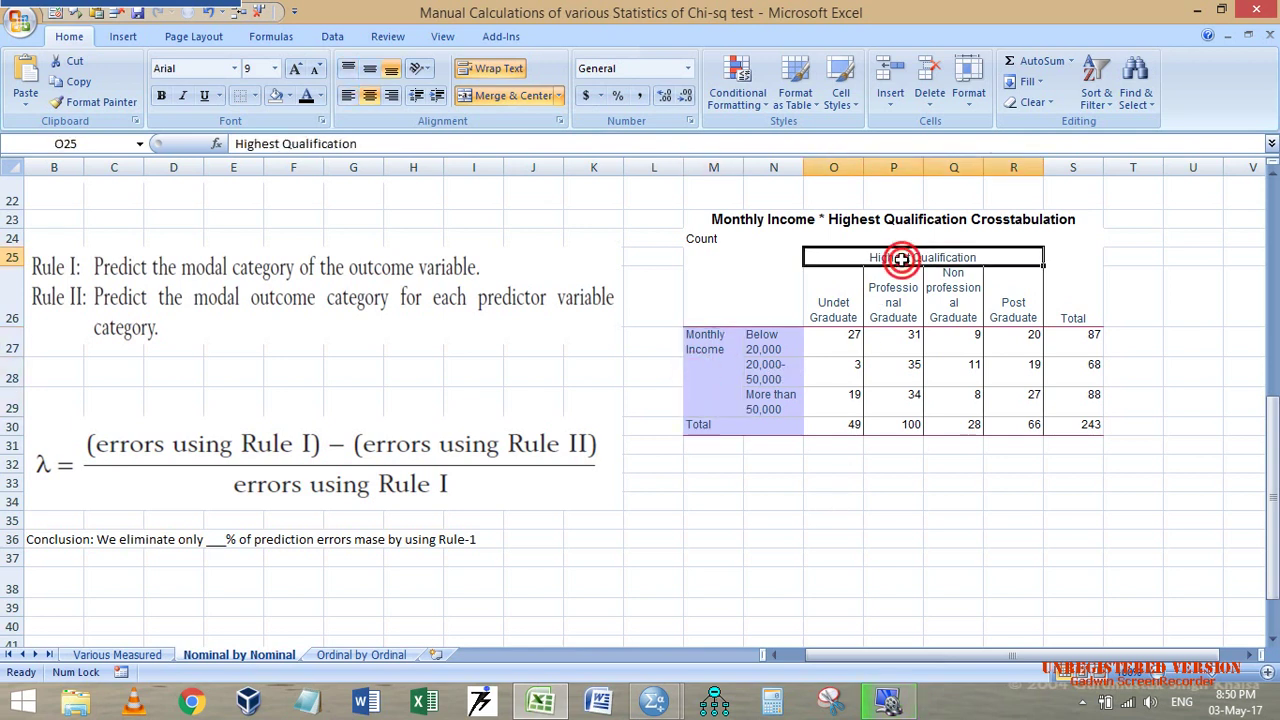
left_click(707, 384)
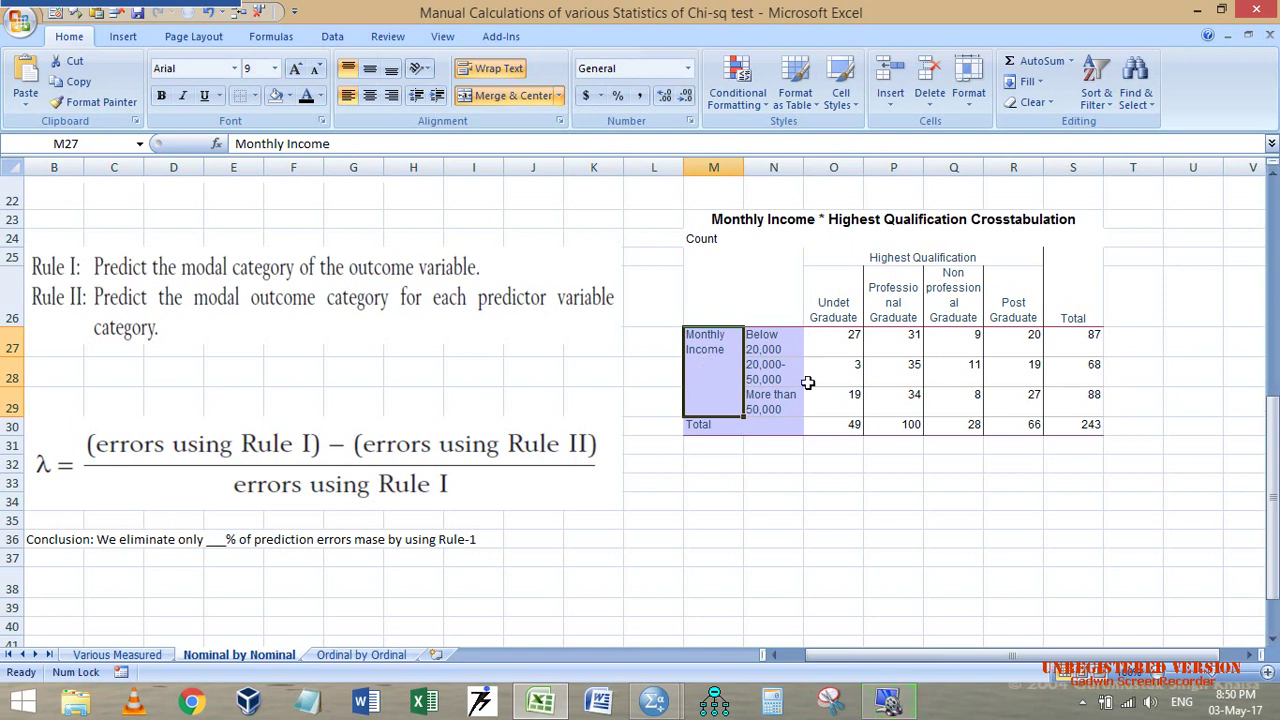
Step: Copy the crosstabulation block M25:S30, without its title rows, and paste it transposed at cell M38
left_click_drag(752, 264, 1062, 426)
right_click(937, 356)
left_click(983, 389)
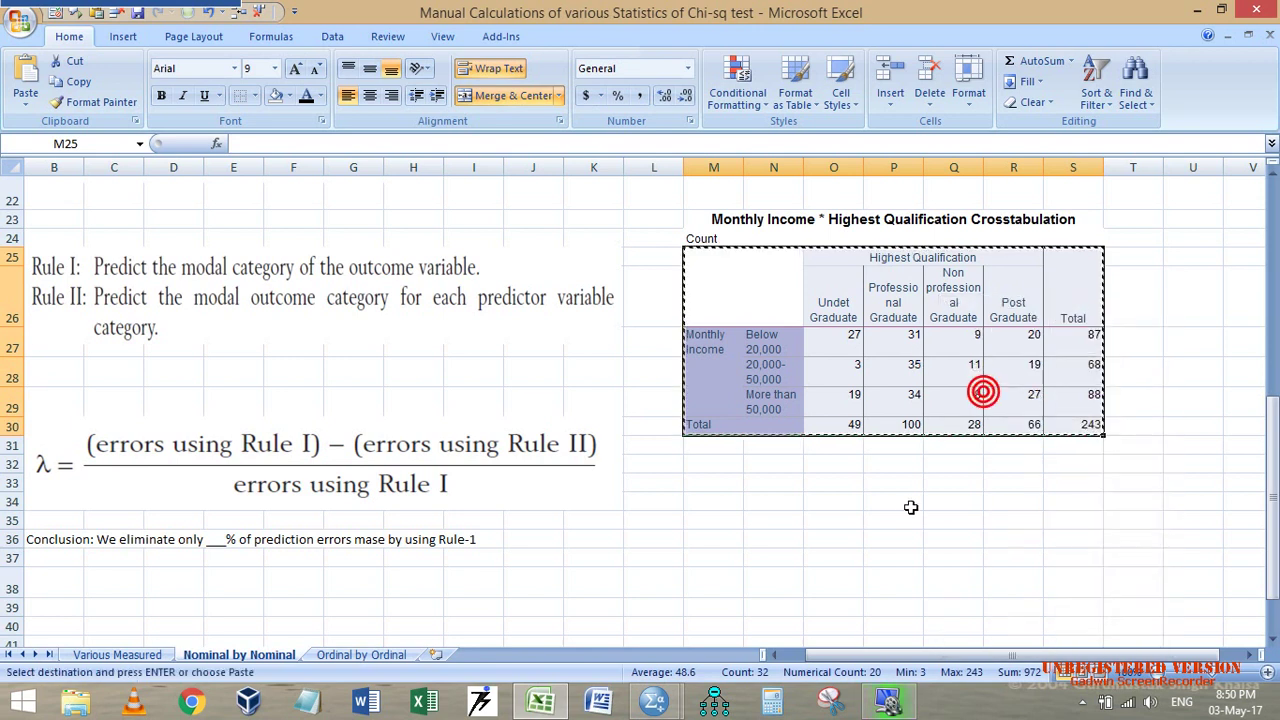
scroll(840, 520, "down", 2)
right_click(722, 400)
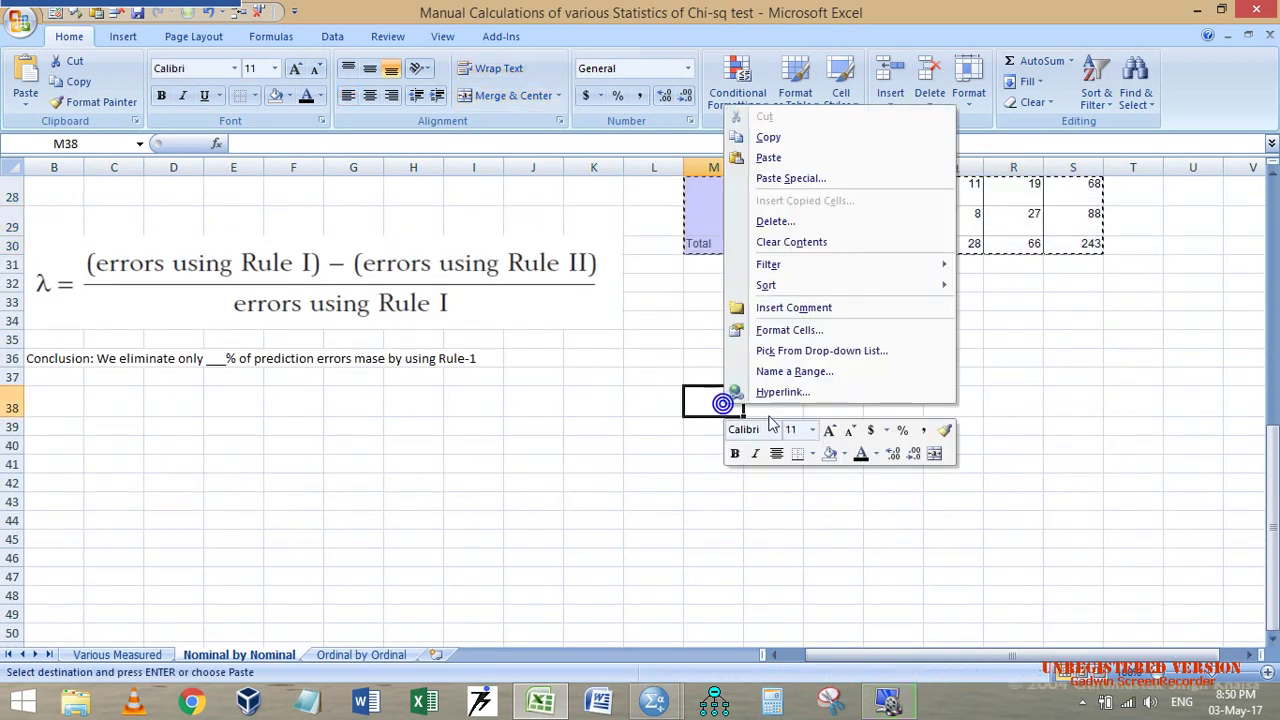
left_click(797, 181)
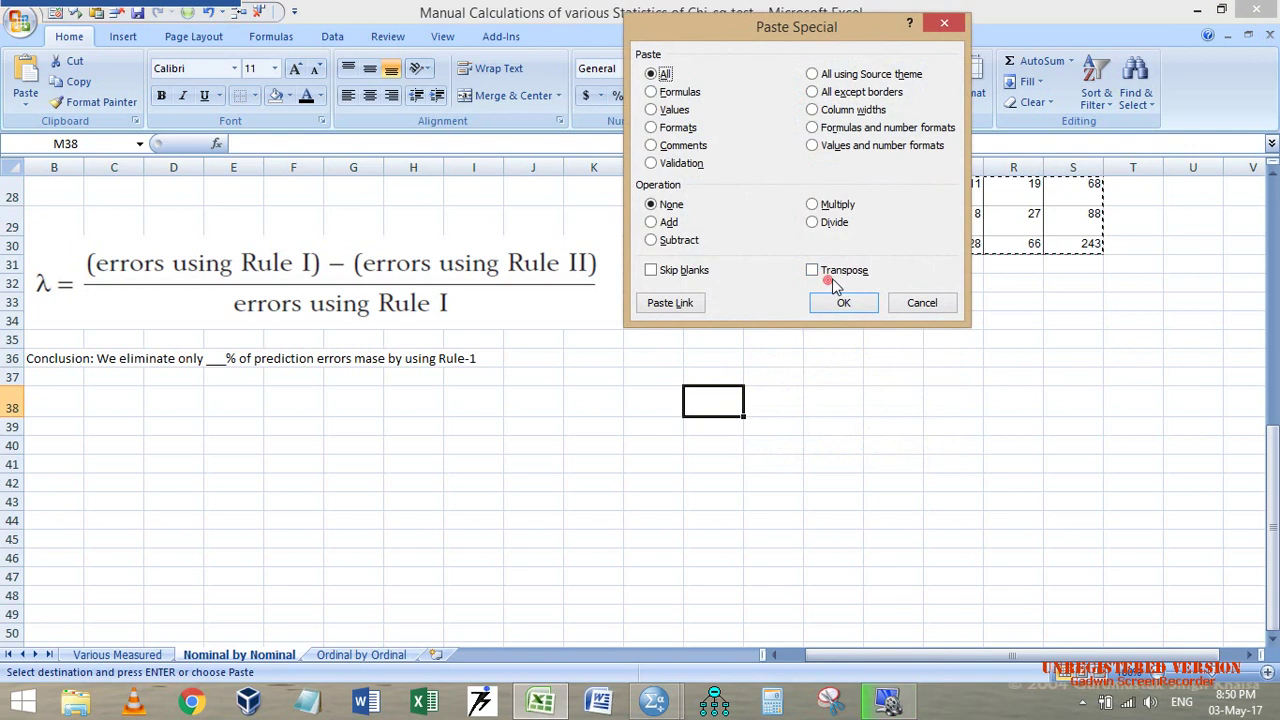
left_click(823, 273)
left_click(848, 302)
Step: Vertically centre the merged Highest Qualification label in the transposed table
left_click(869, 492)
scroll(855, 490, "down", 2)
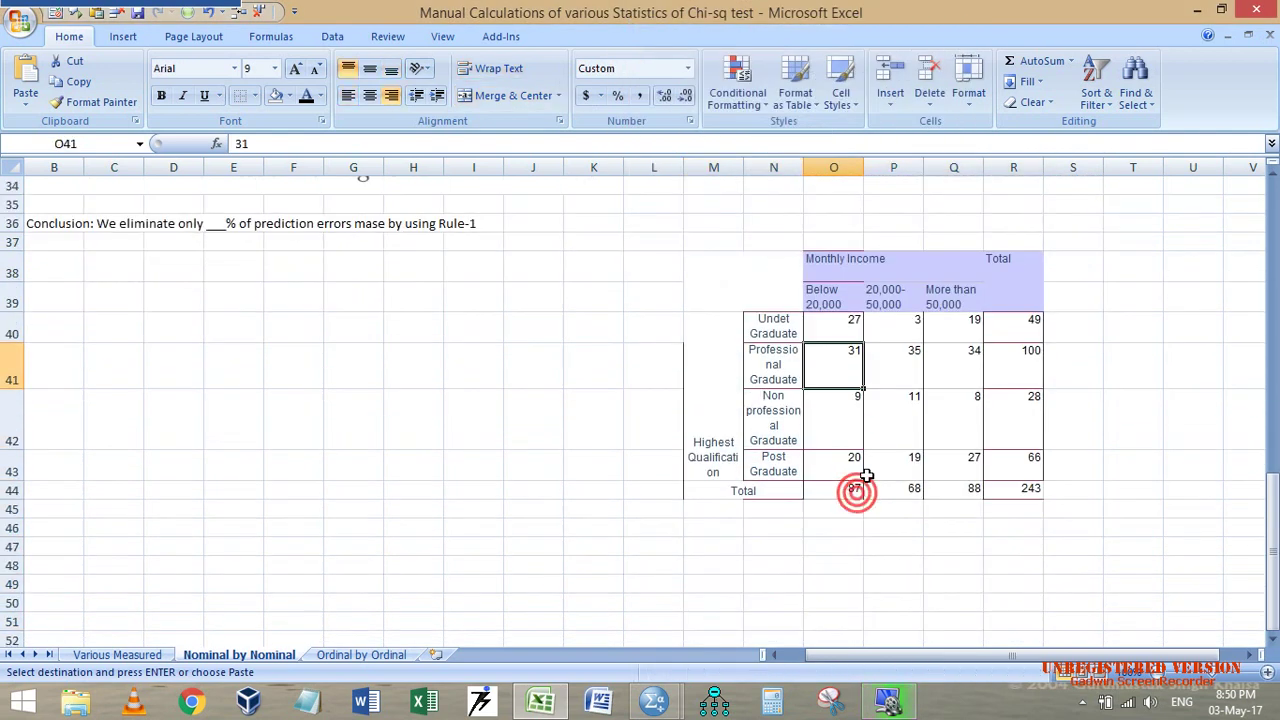
left_click(871, 270)
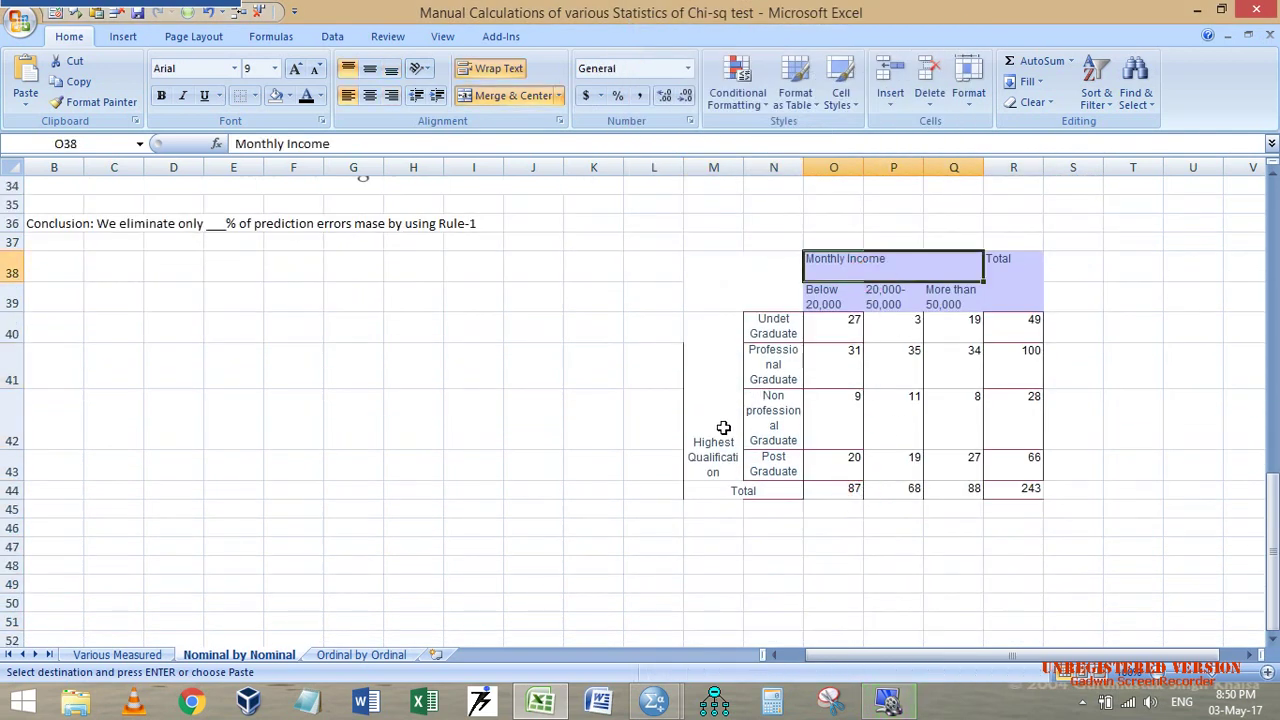
left_click(721, 428)
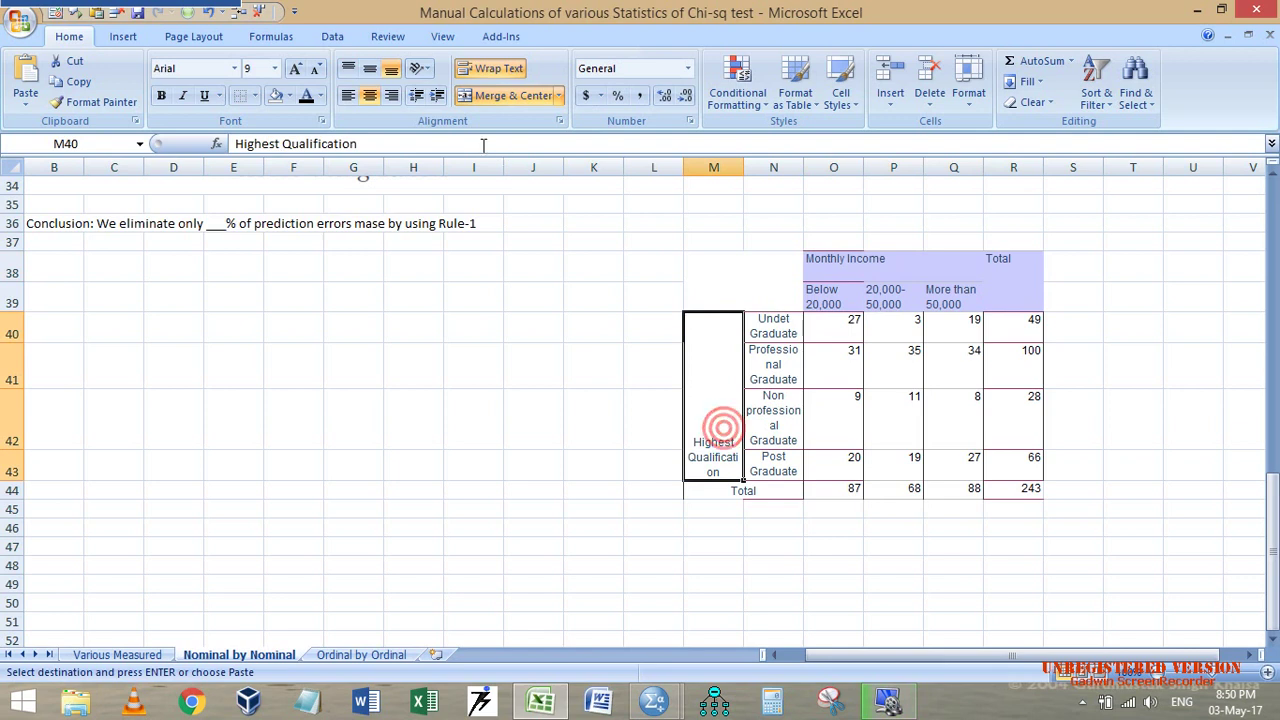
left_click(366, 68)
Step: Vertically centre the merged Monthly Income label in the original crosstabulation
scroll(728, 361, "up", 1)
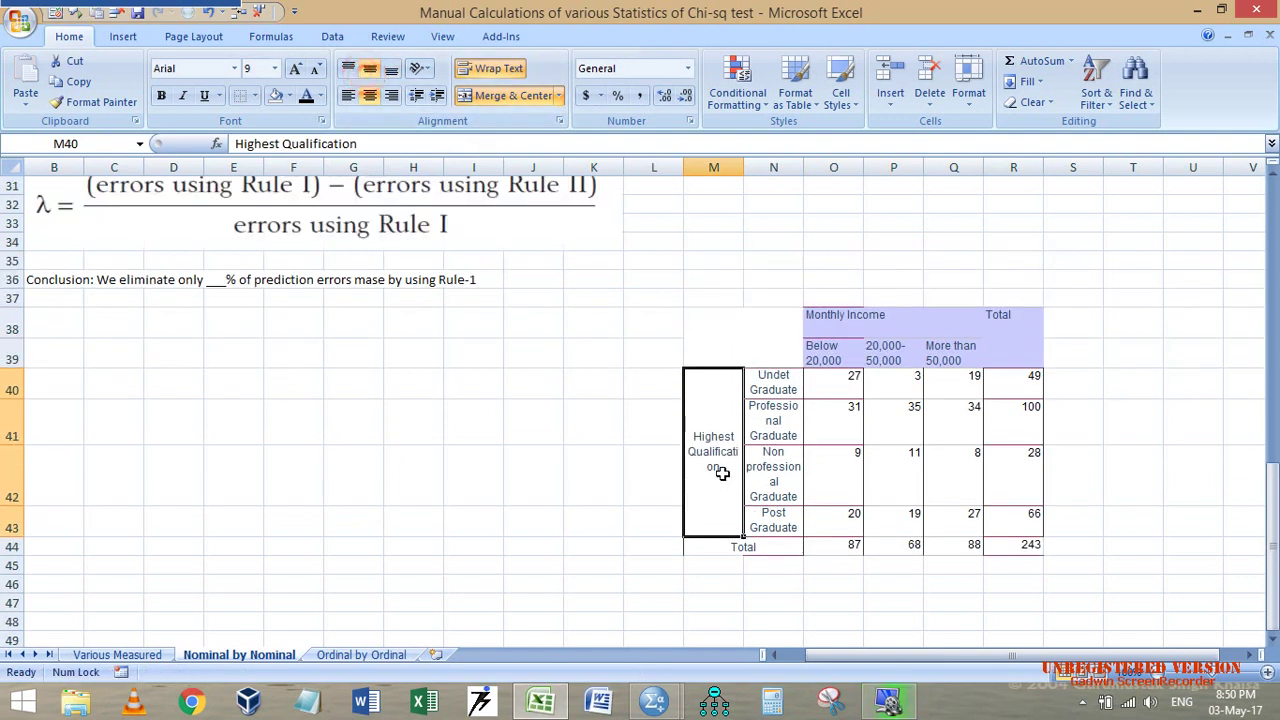
scroll(722, 473, "up", 4)
left_click(712, 434)
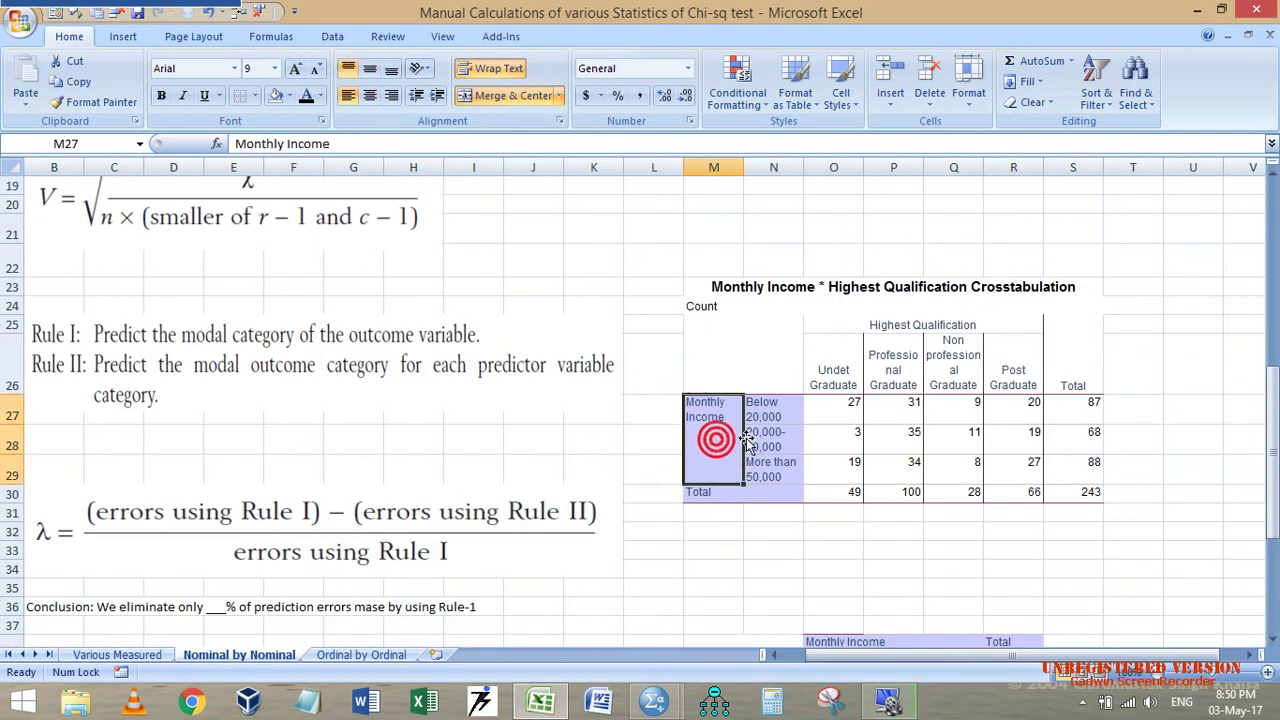
left_click(367, 72)
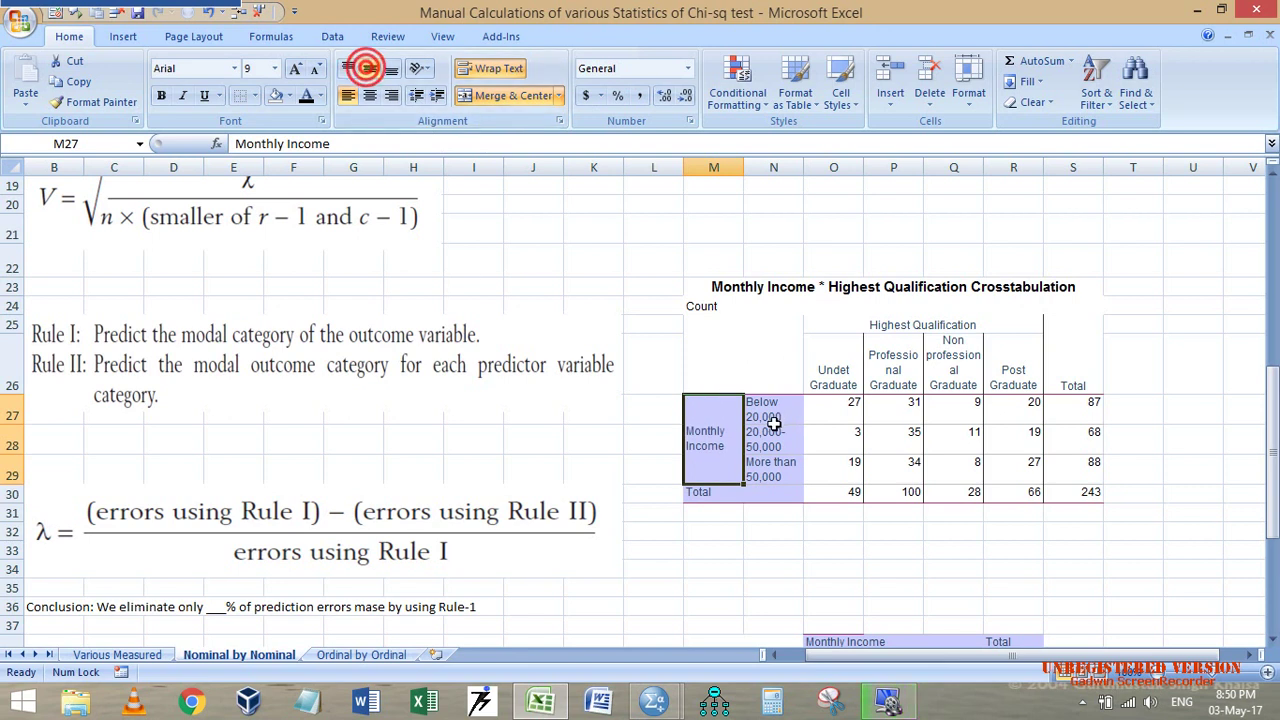
scroll(875, 546, "down", 1)
left_click(822, 476)
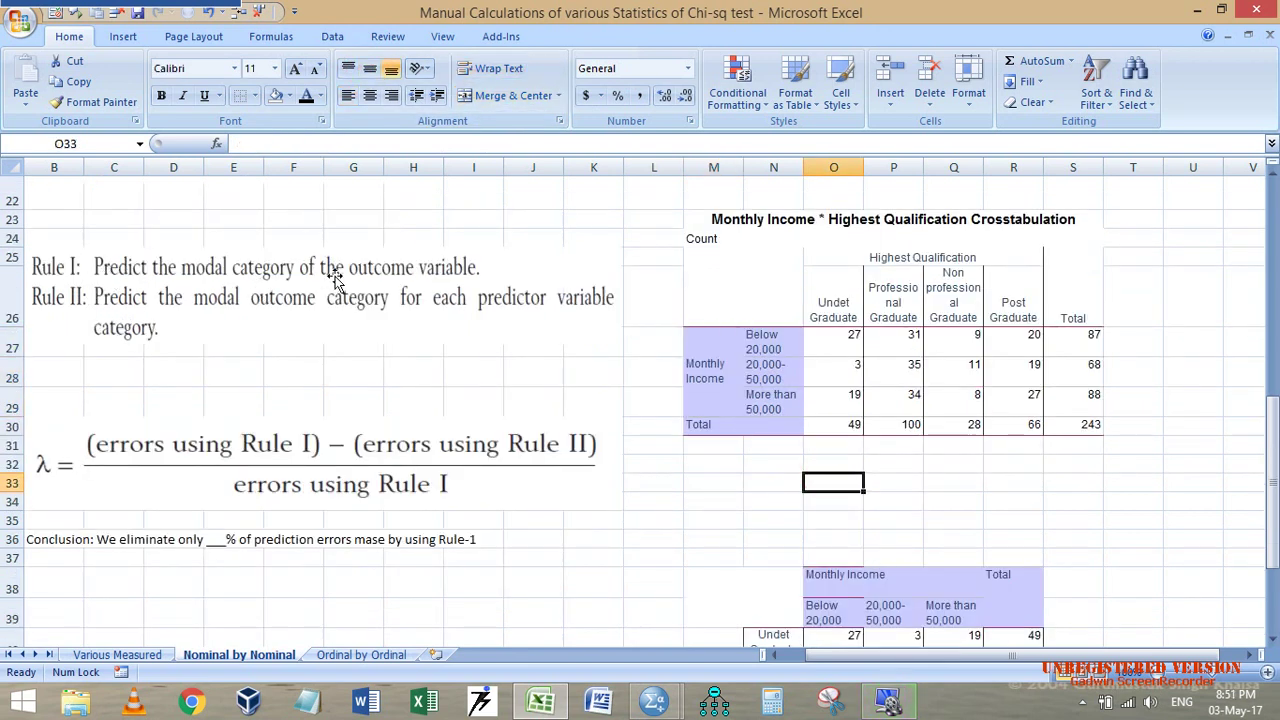
Step: Fill the largest Monthly Income row total, cell S29, with yellow
left_click(720, 383)
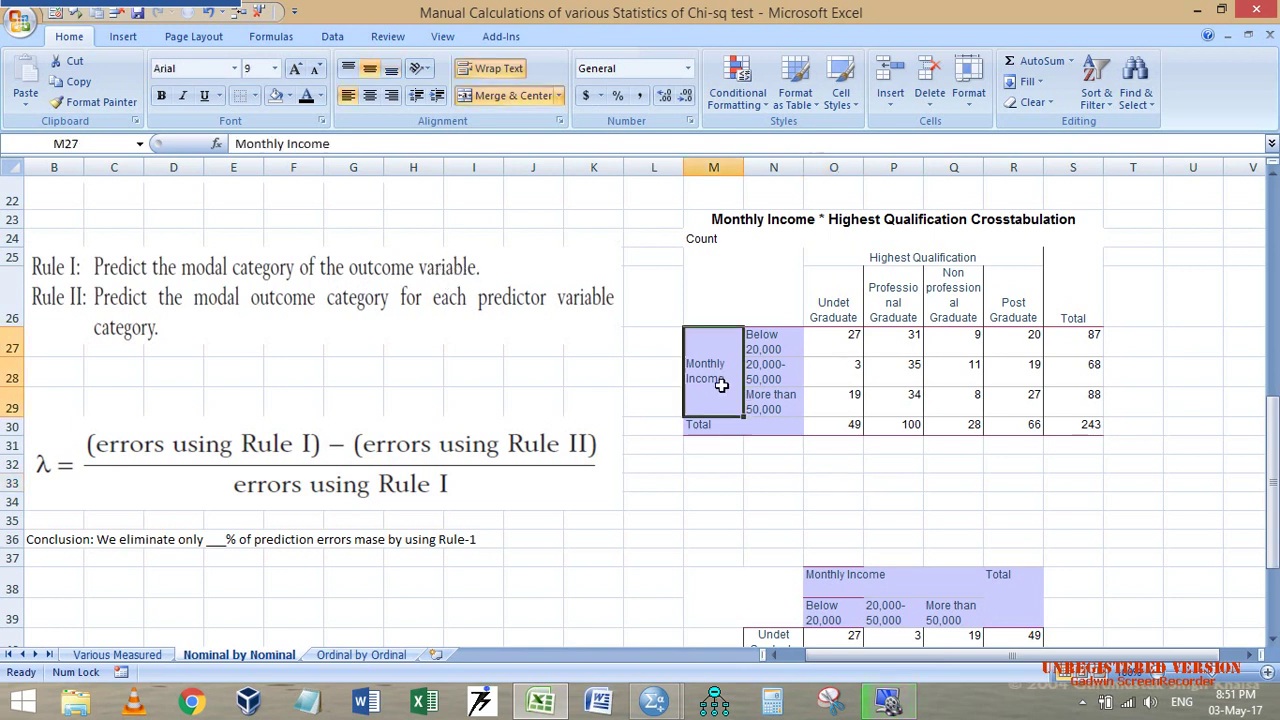
left_click(1090, 346)
left_click(1086, 398)
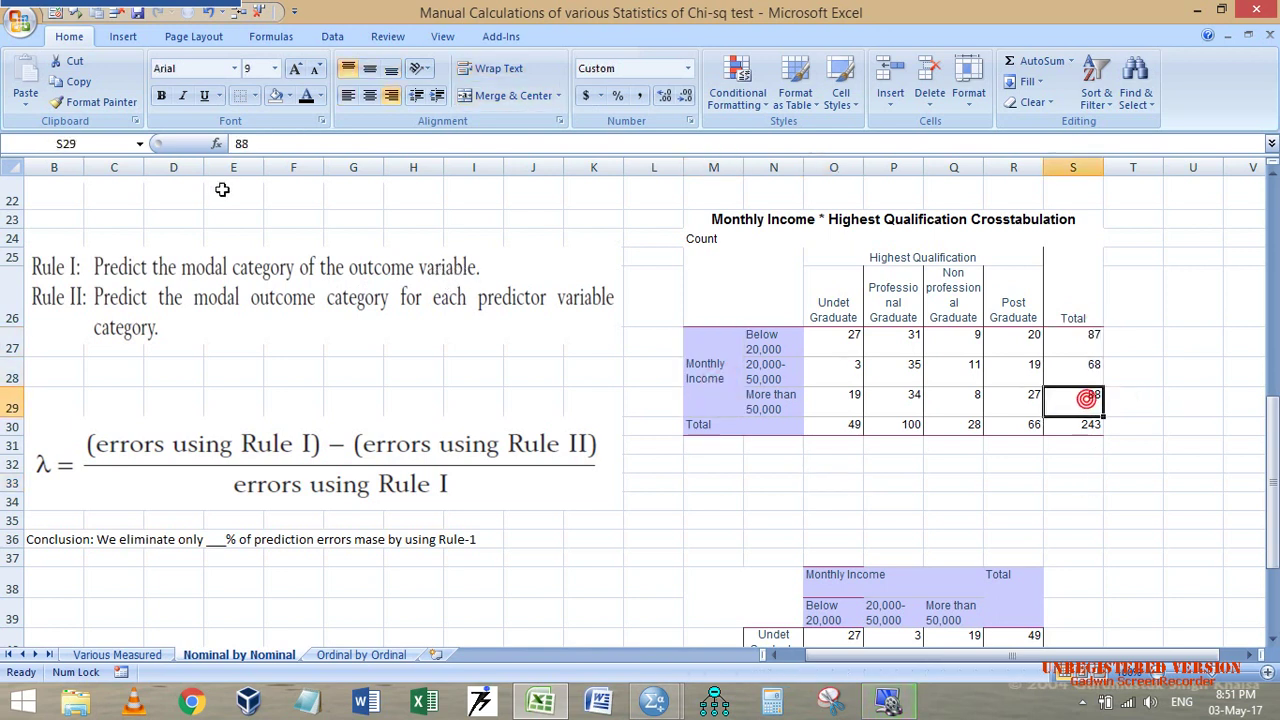
left_click(289, 96)
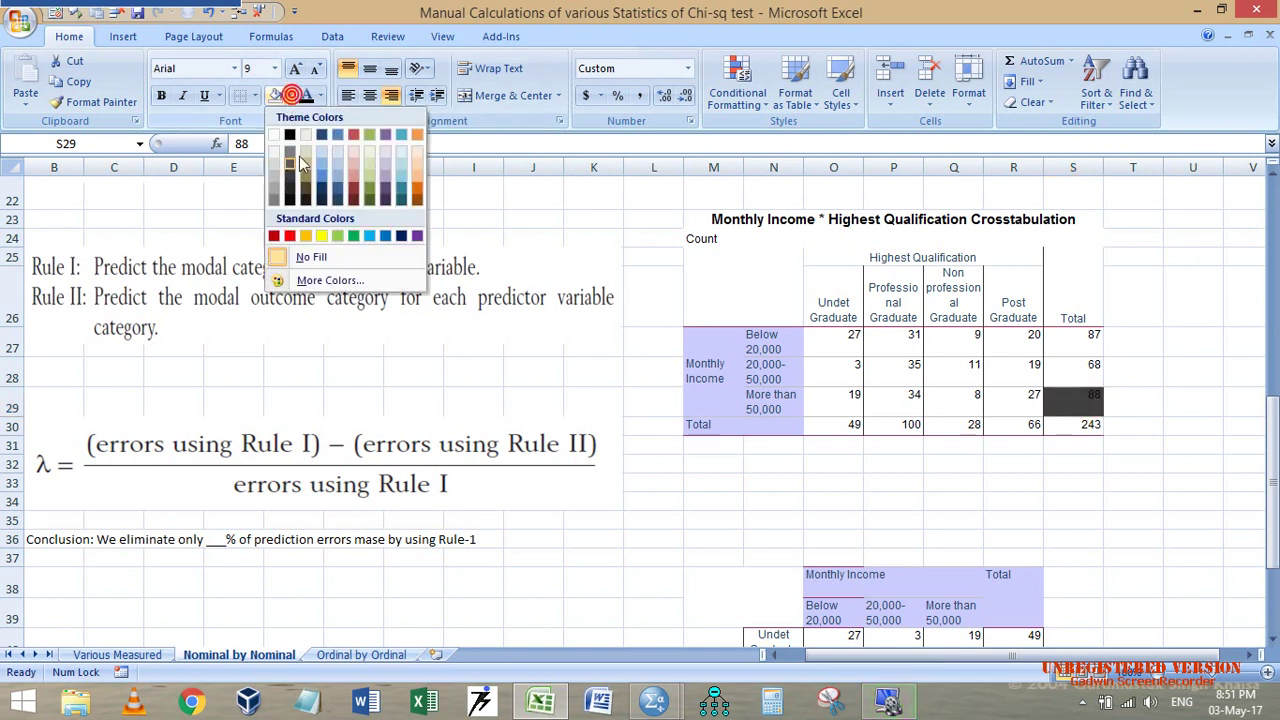
left_click(322, 237)
left_click(996, 460)
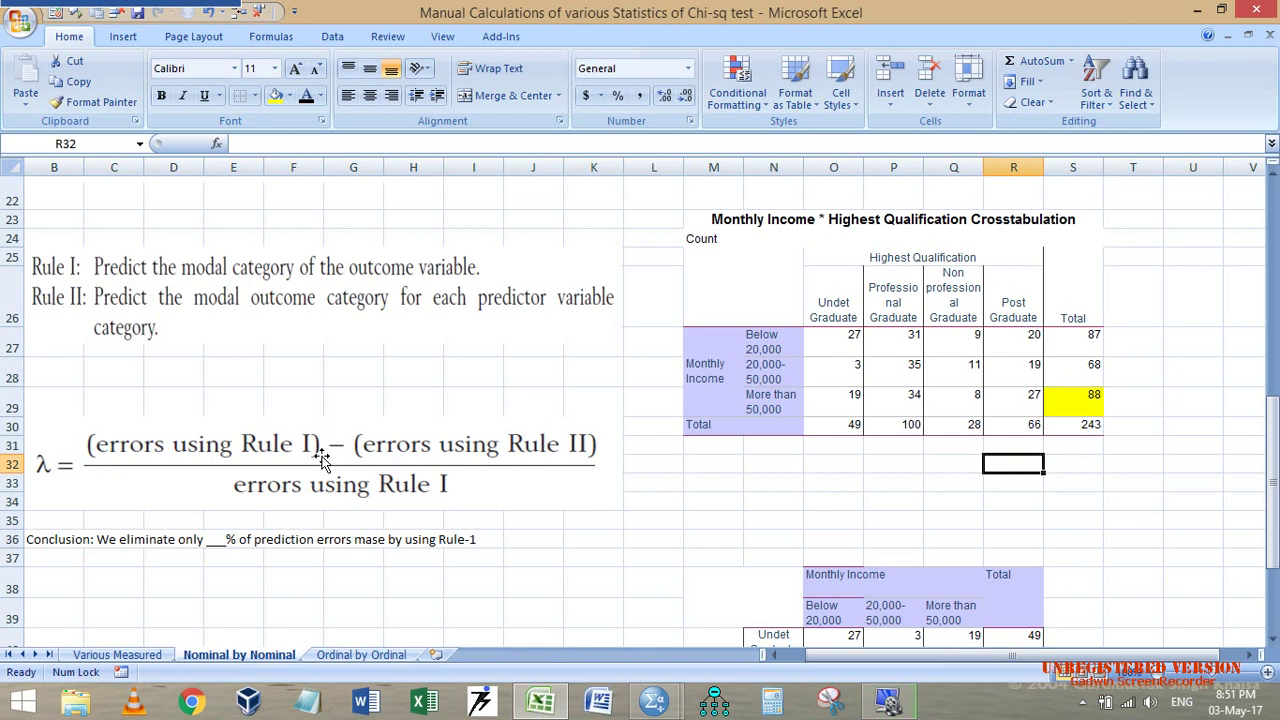
Step: Calculate the Rule I errors in S32 by subtracting the modal row total S29 from the grand total S30
left_click(1100, 400)
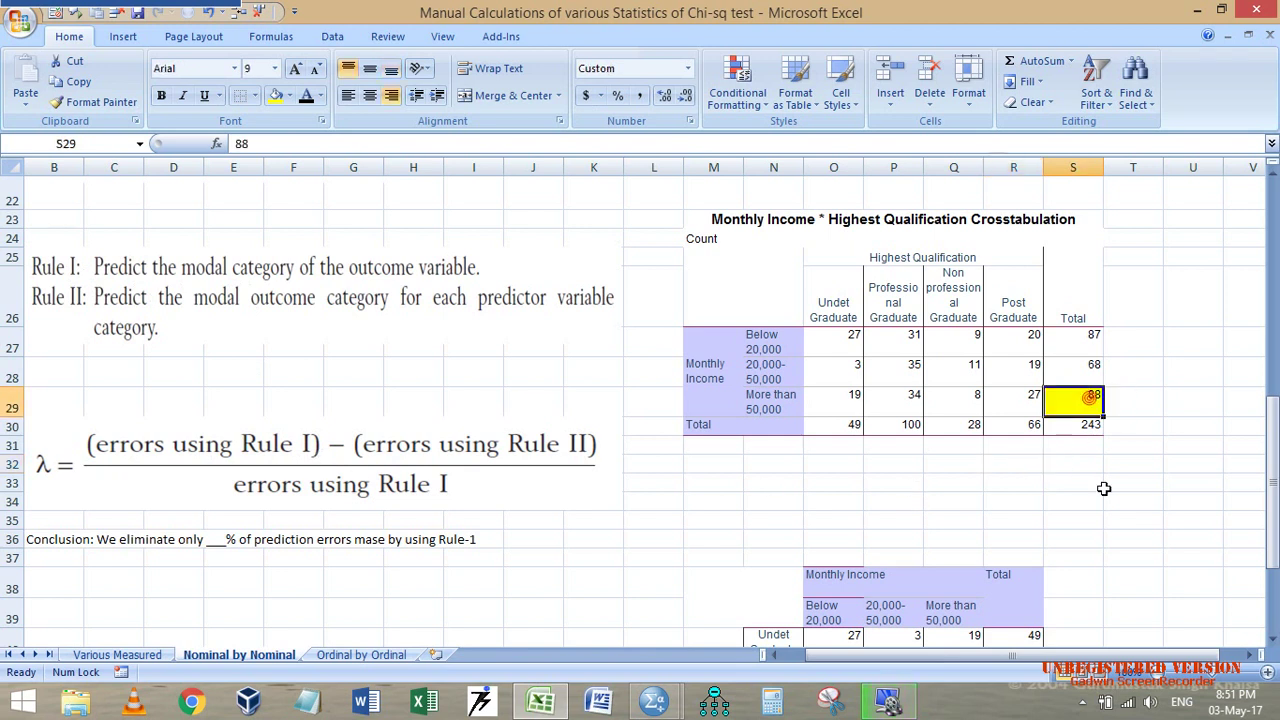
left_click(1083, 465)
type("=")
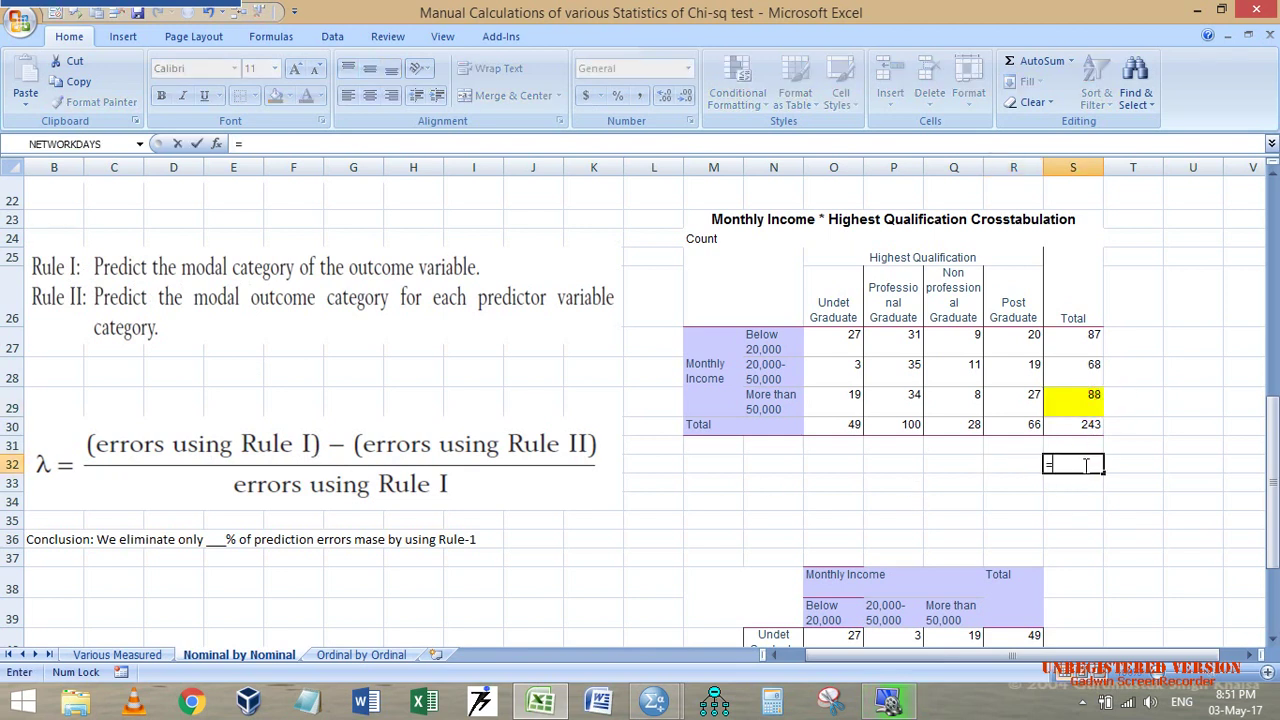
left_click(1100, 422)
type("-")
left_click(1081, 402)
key("Return")
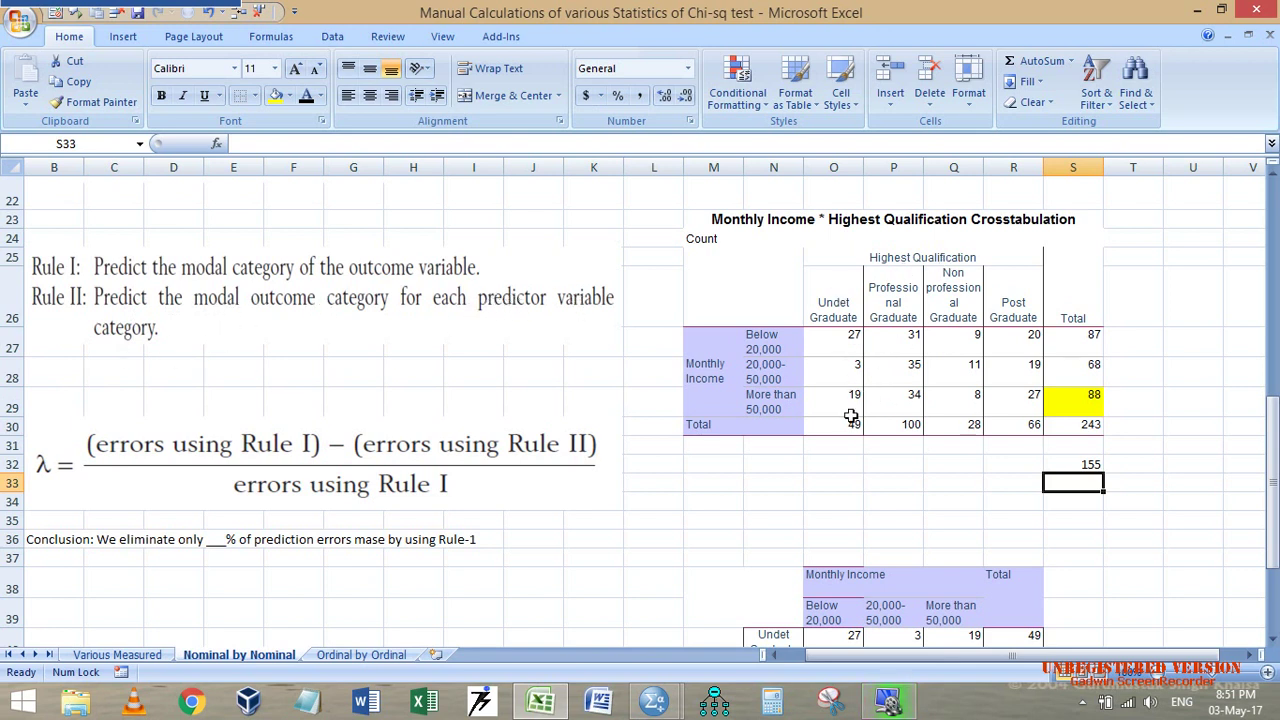
Step: Fill the highest count in each Highest Qualification column with yellow: cells O27, P28, Q28 and R29
left_click(847, 338)
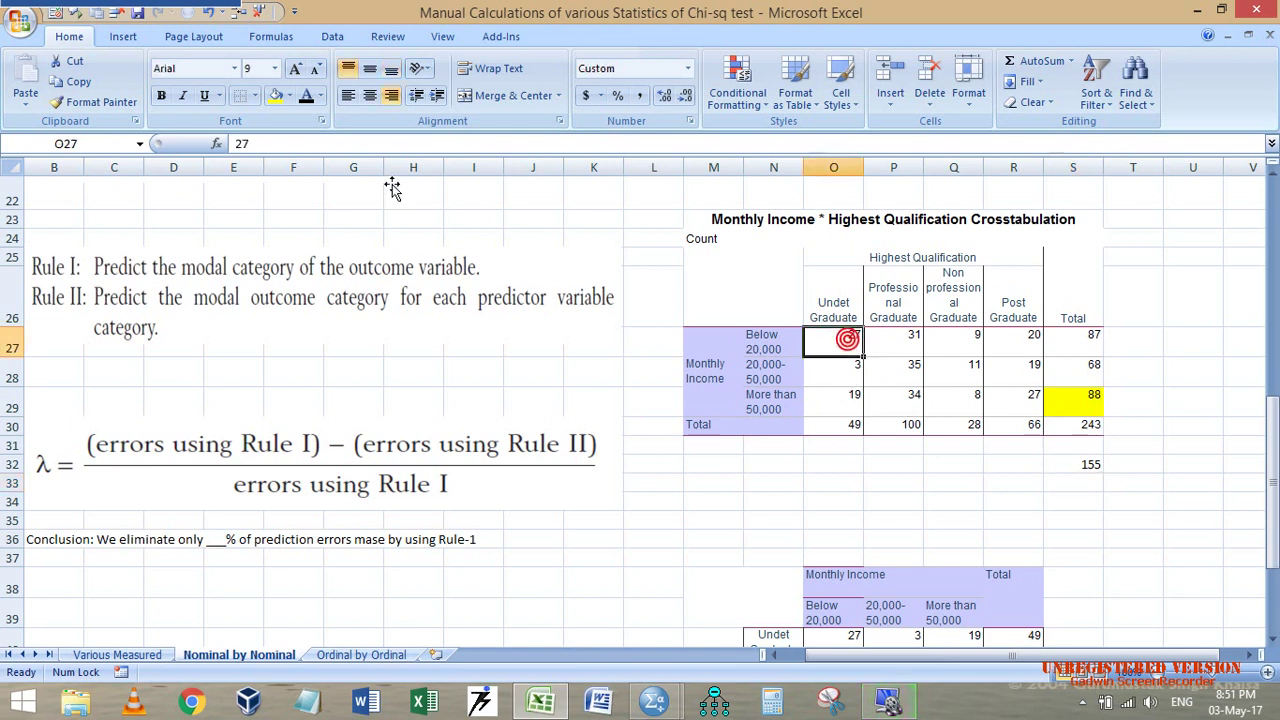
left_click(274, 96)
key("Right")
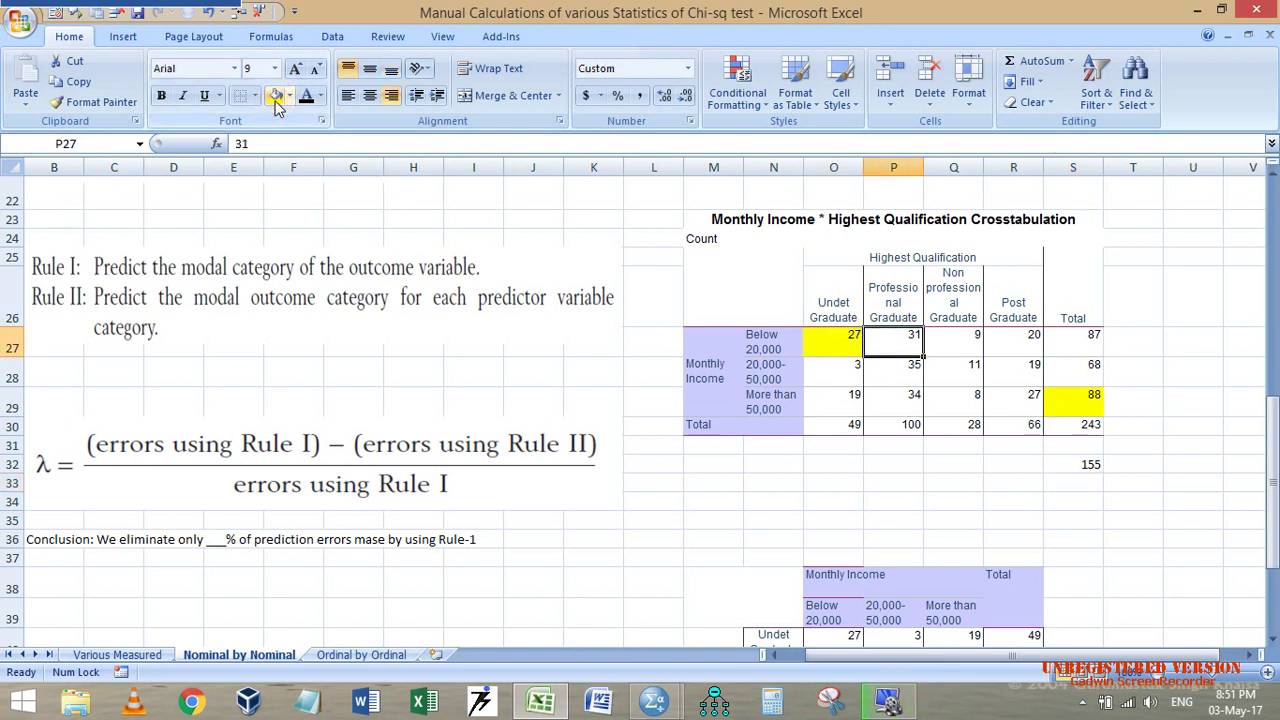
key("Down")
left_click(276, 100)
key("Right")
left_click(276, 100)
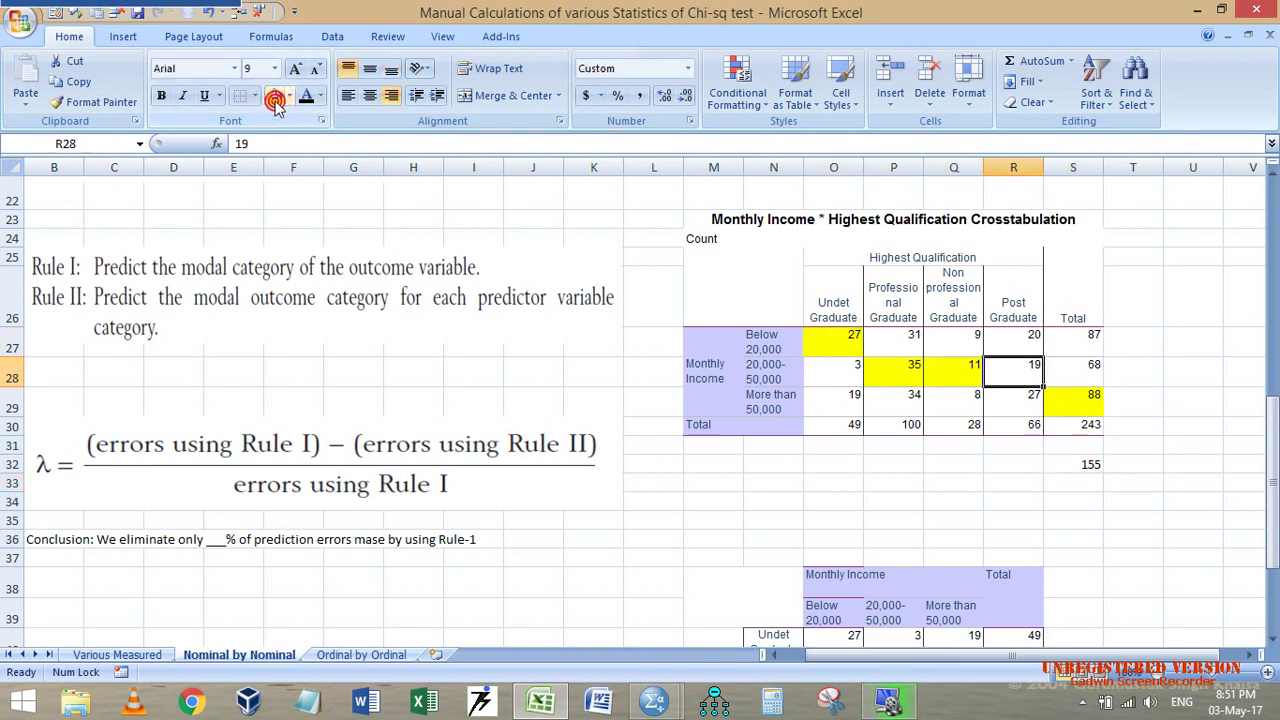
key("Right")
key("Down")
left_click(276, 100)
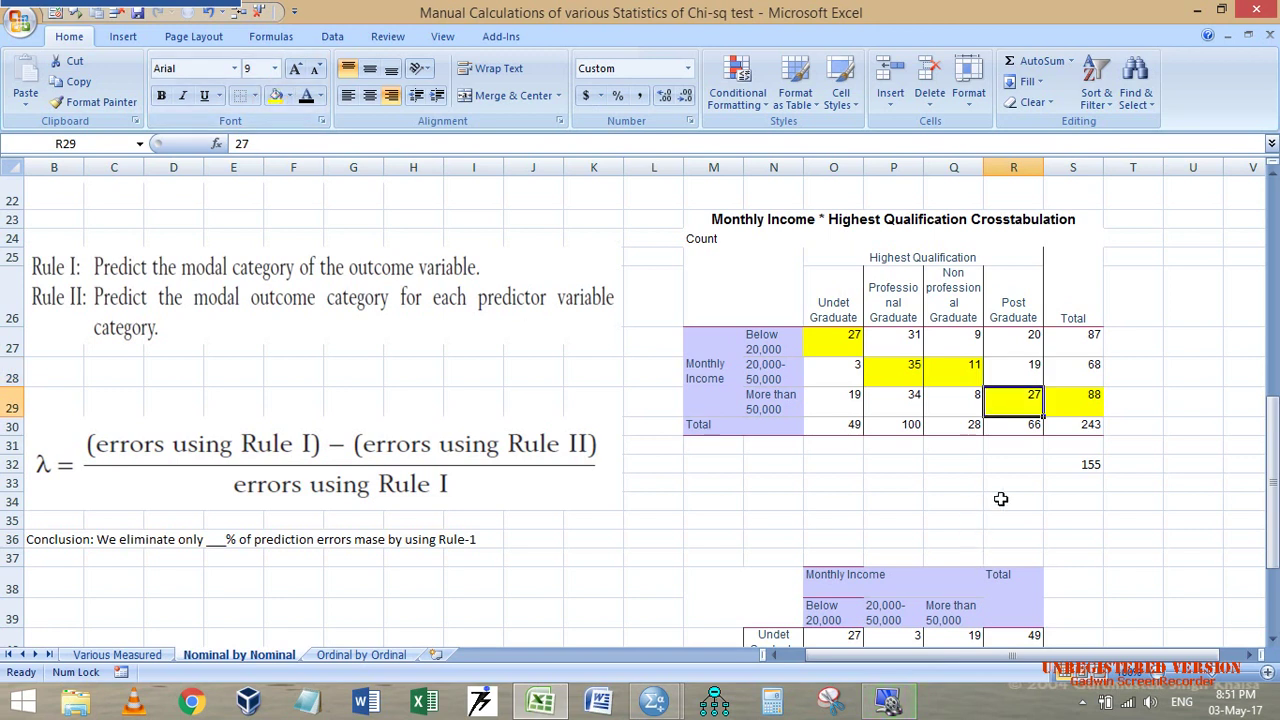
Step: Calculate the Rule II errors in S33 with the formula =S30-O27-P28-Q28-R29
left_click(1060, 485)
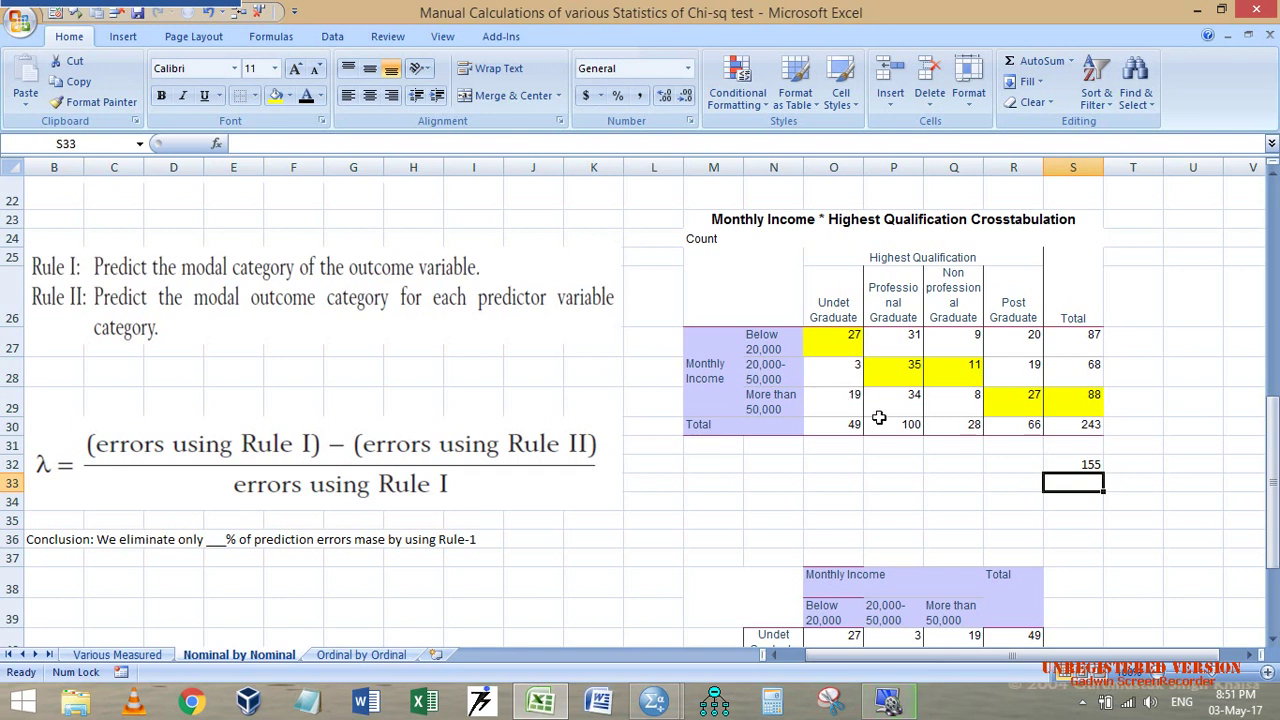
type("=")
left_click(1071, 424)
type("-")
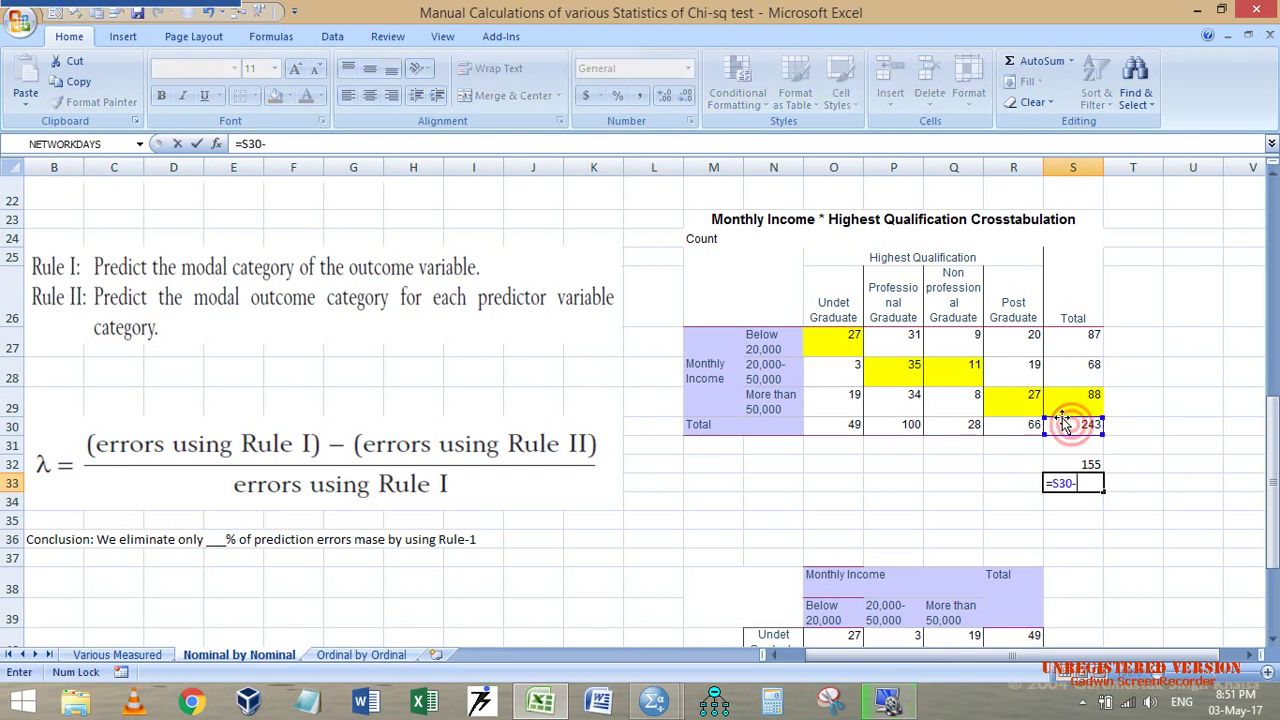
left_click(827, 335)
type("-")
left_click(903, 375)
type("-")
left_click(963, 372)
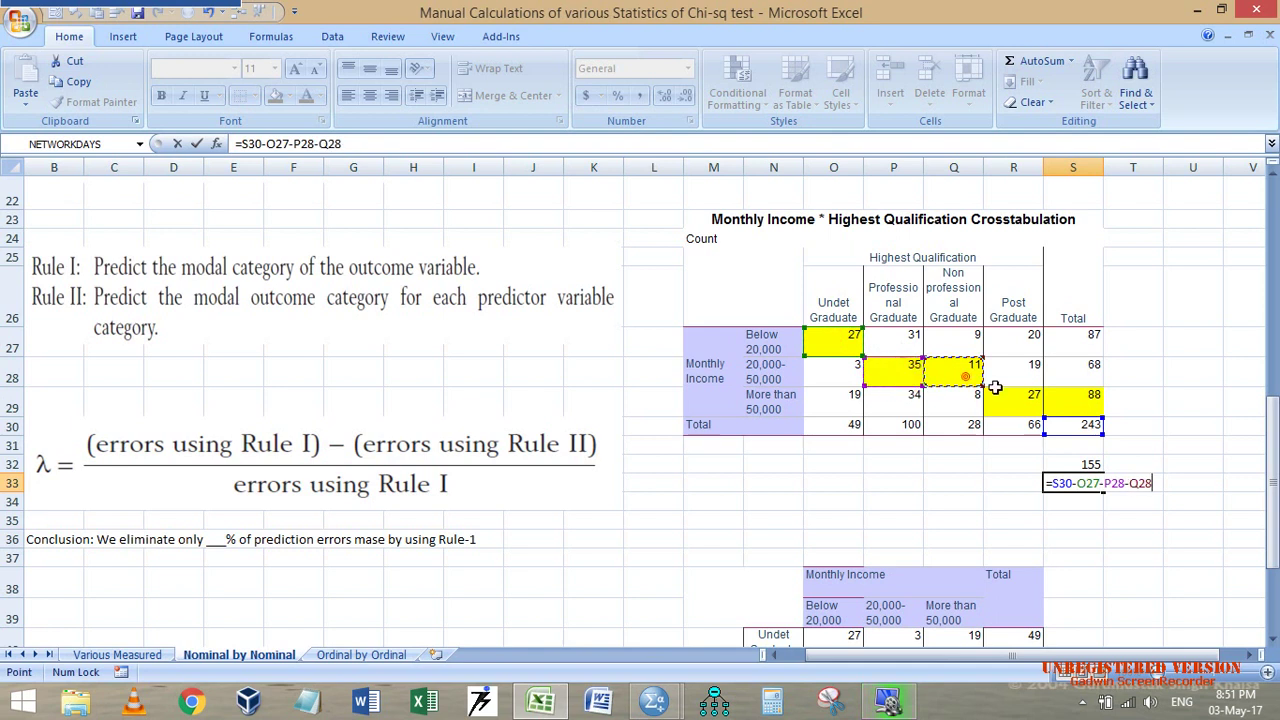
type("-")
left_click(1006, 398)
key("Return")
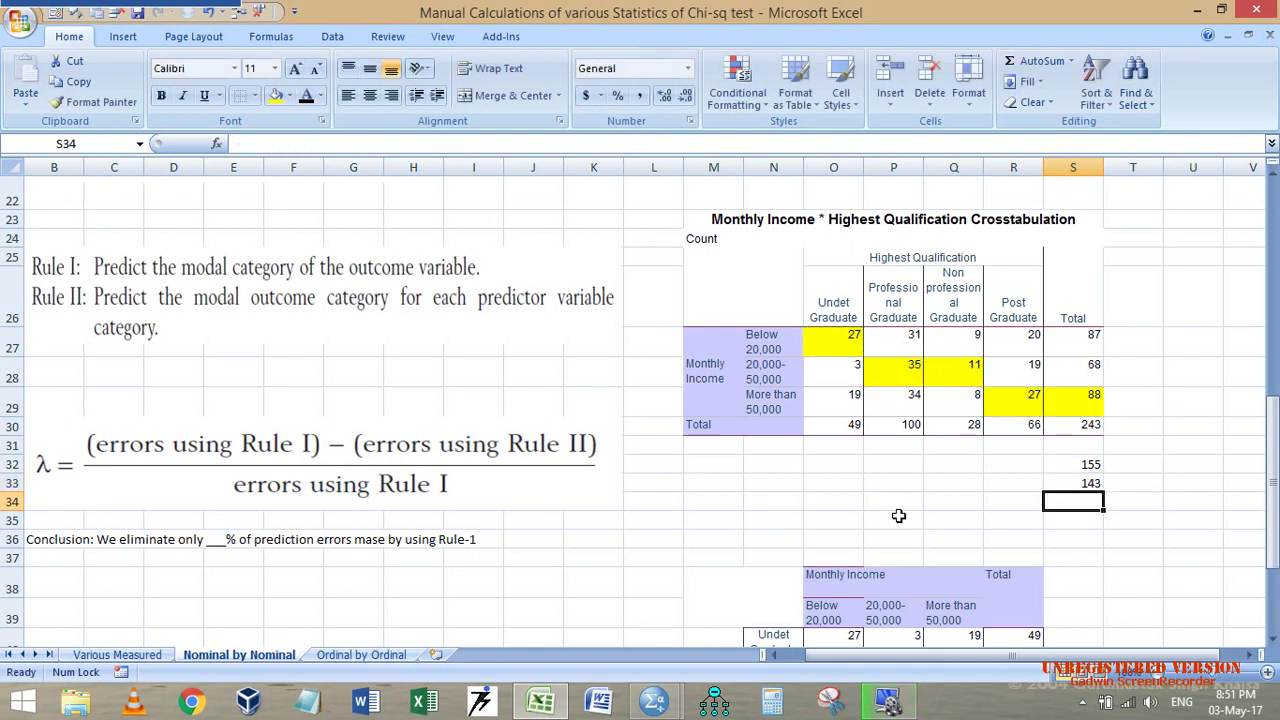
Step: Calculate the difference between Rule I and Rule II errors in S34 with =S32-S33
type("=")
key("Up")
key("Up")
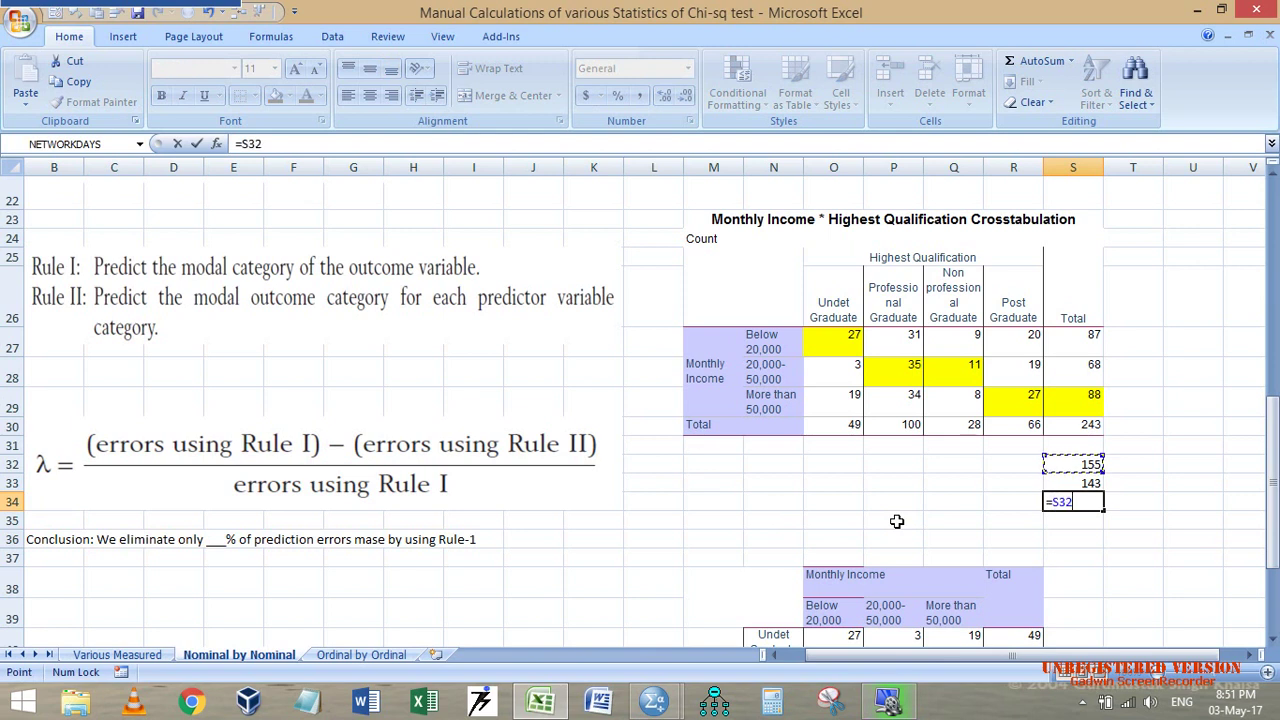
type("-")
key("Up")
key("Return")
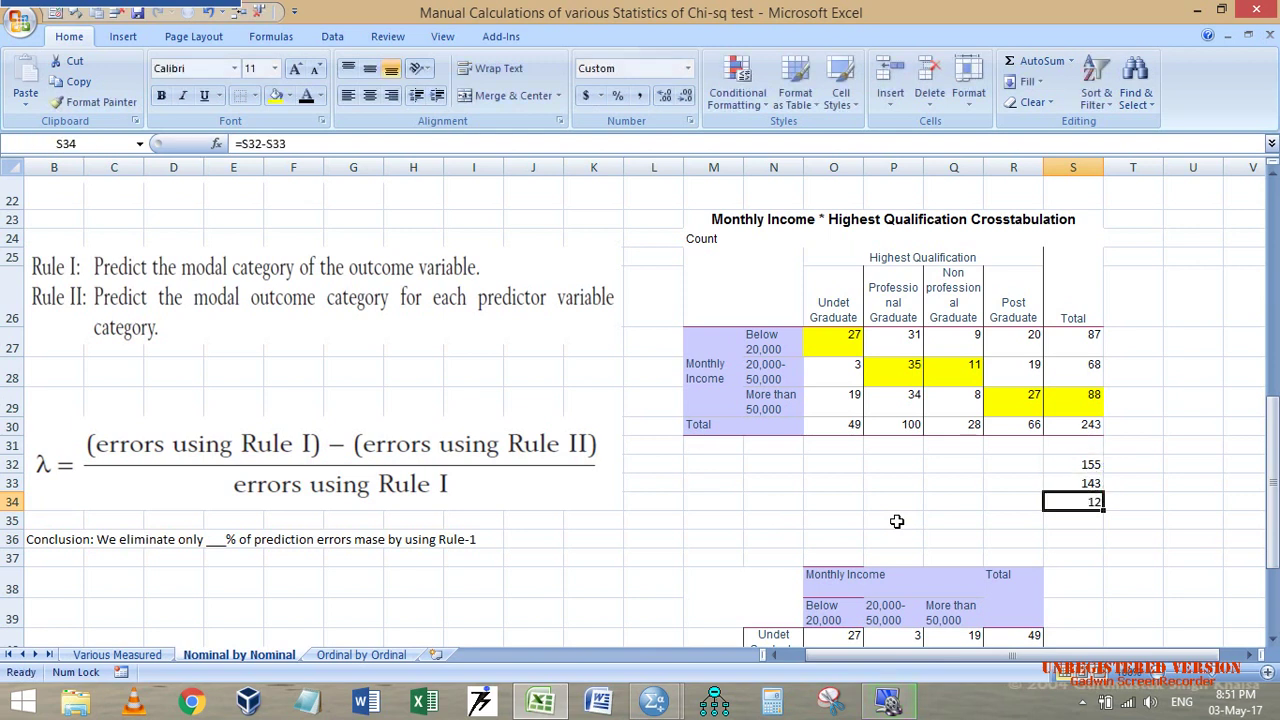
Step: Divide the error difference by the Rule I errors in S35 with =S34/S32 and show three decimals
type("=")
key("Up")
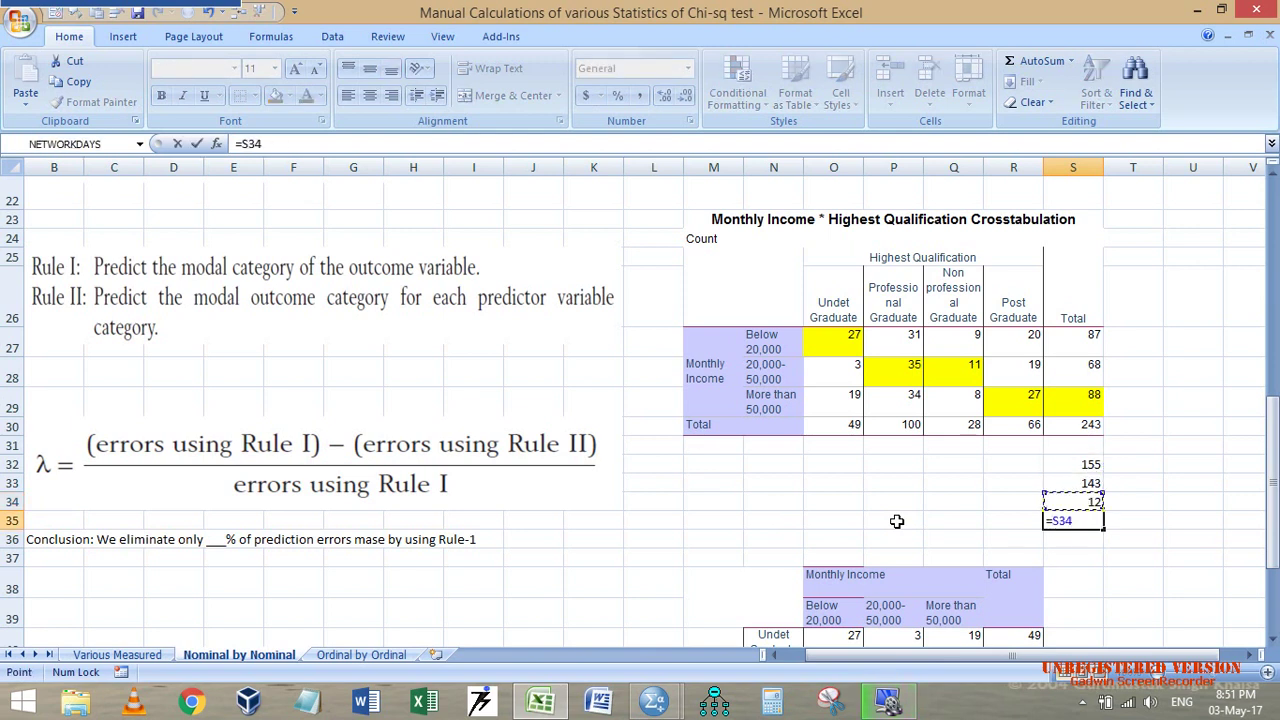
type("/")
left_click(1087, 461)
key("ctrl+Return")
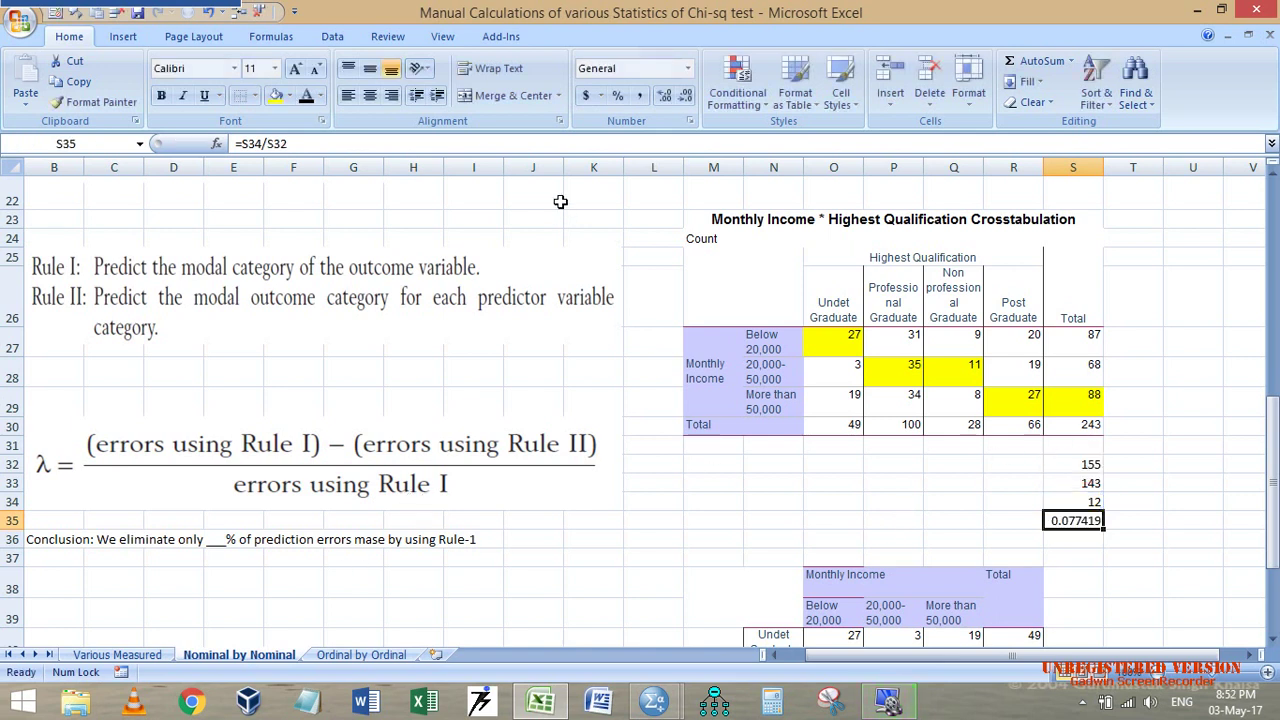
left_click(686, 96)
left_click(686, 96)
left_click(686, 96)
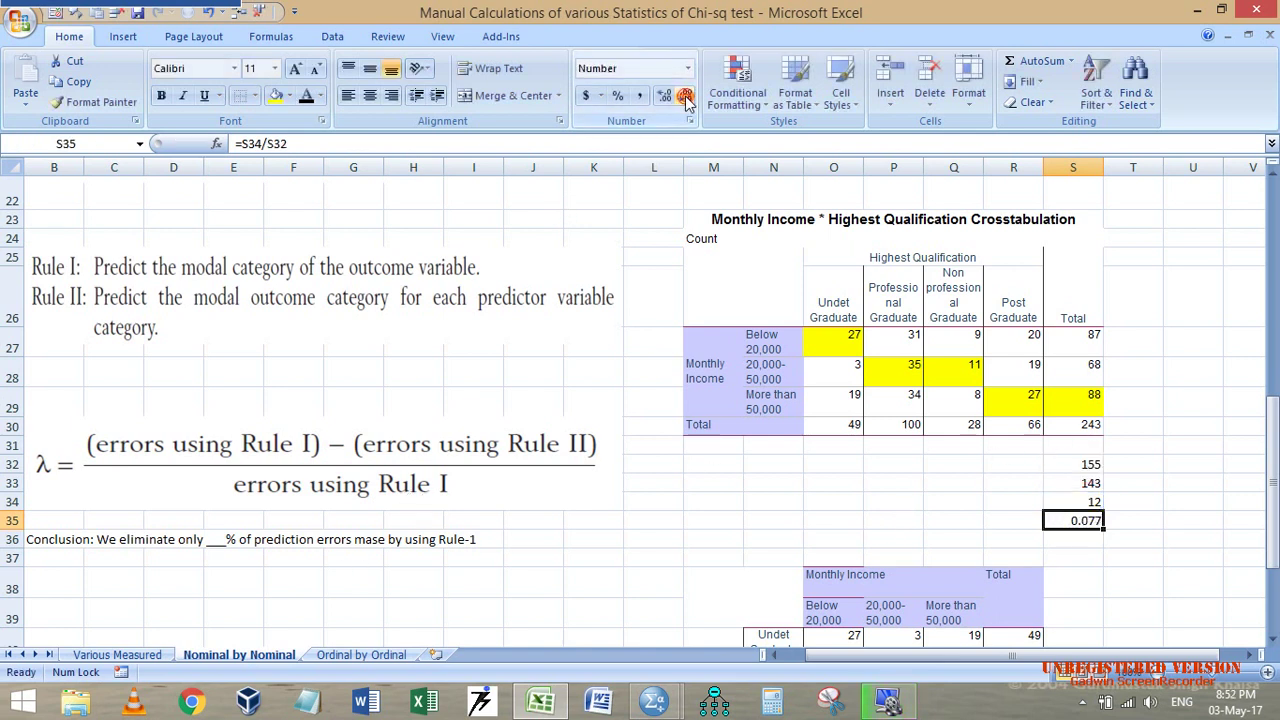
Step: Label the result in R35 as Lambda and check it against the Directional Measures table in SPSS, returning to Excel
left_click(1015, 519)
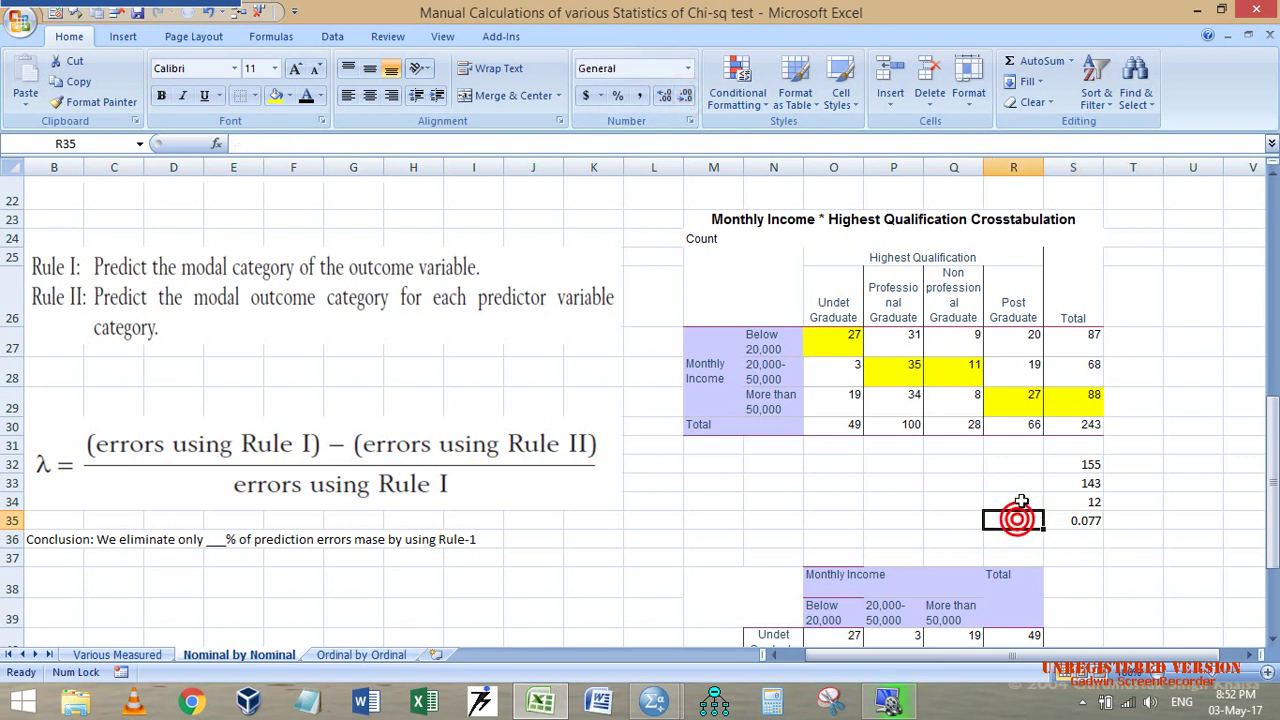
type("Lambda")
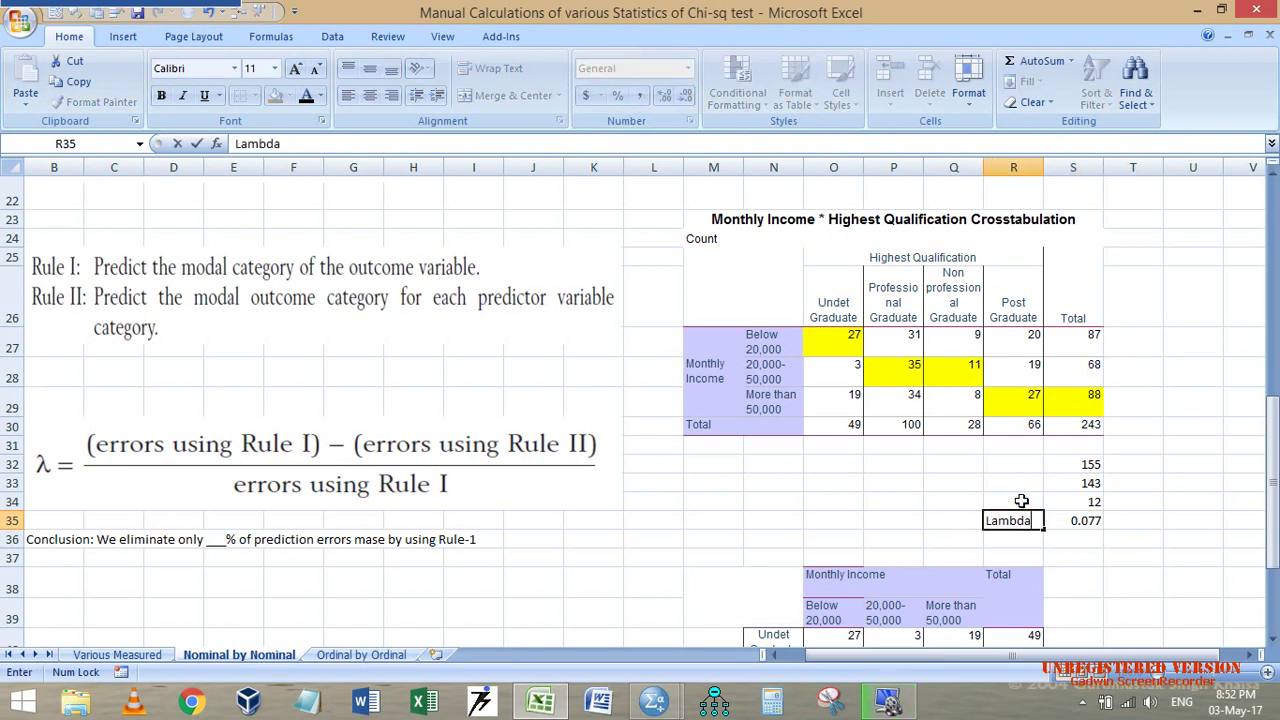
key("Tab")
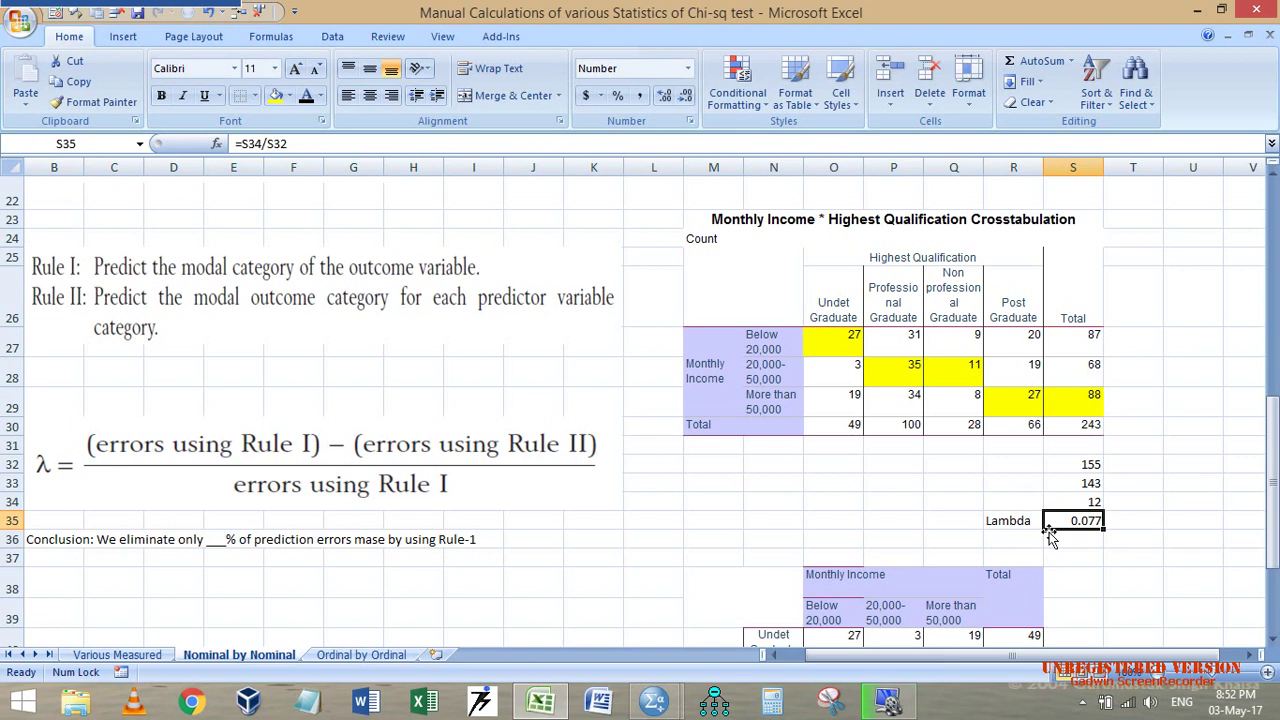
key("alt+Tab")
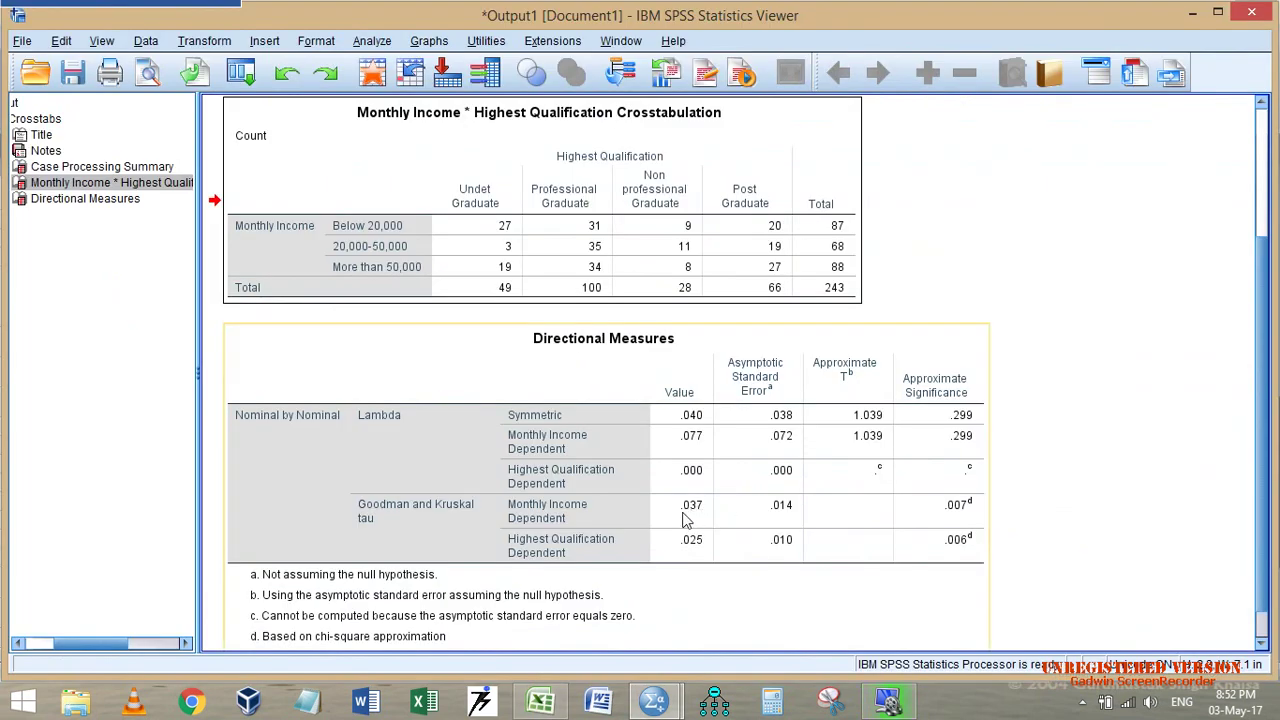
key("alt+Tab")
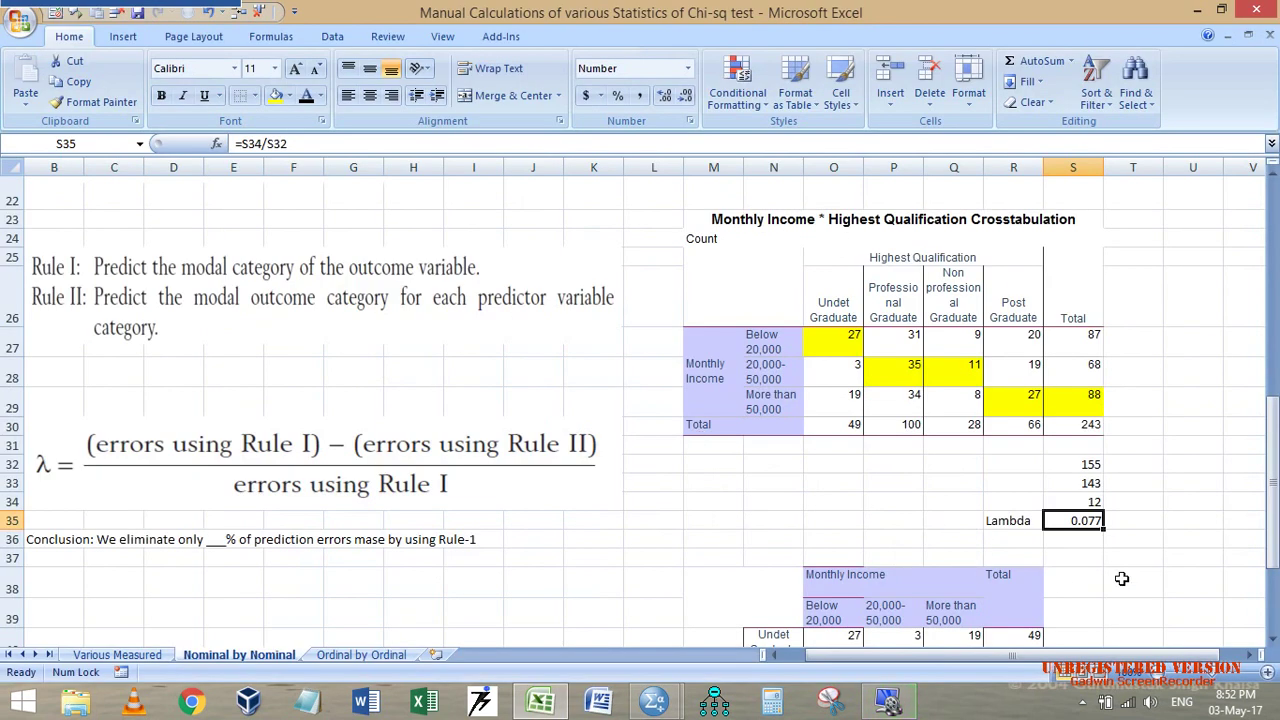
Step: Note the dependent variable below the crosstabulation by entering DV= in M35 and Income in N35
left_click(727, 522)
type("DV=")
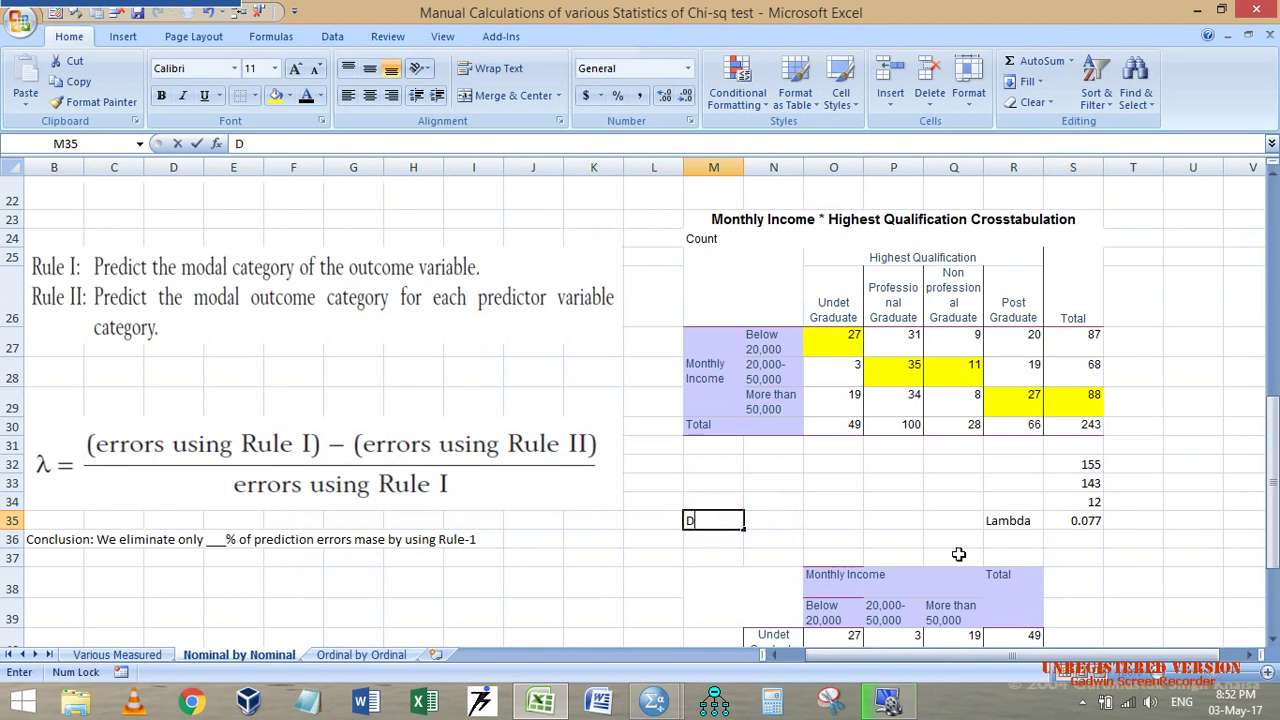
key("Tab")
type("Inc")
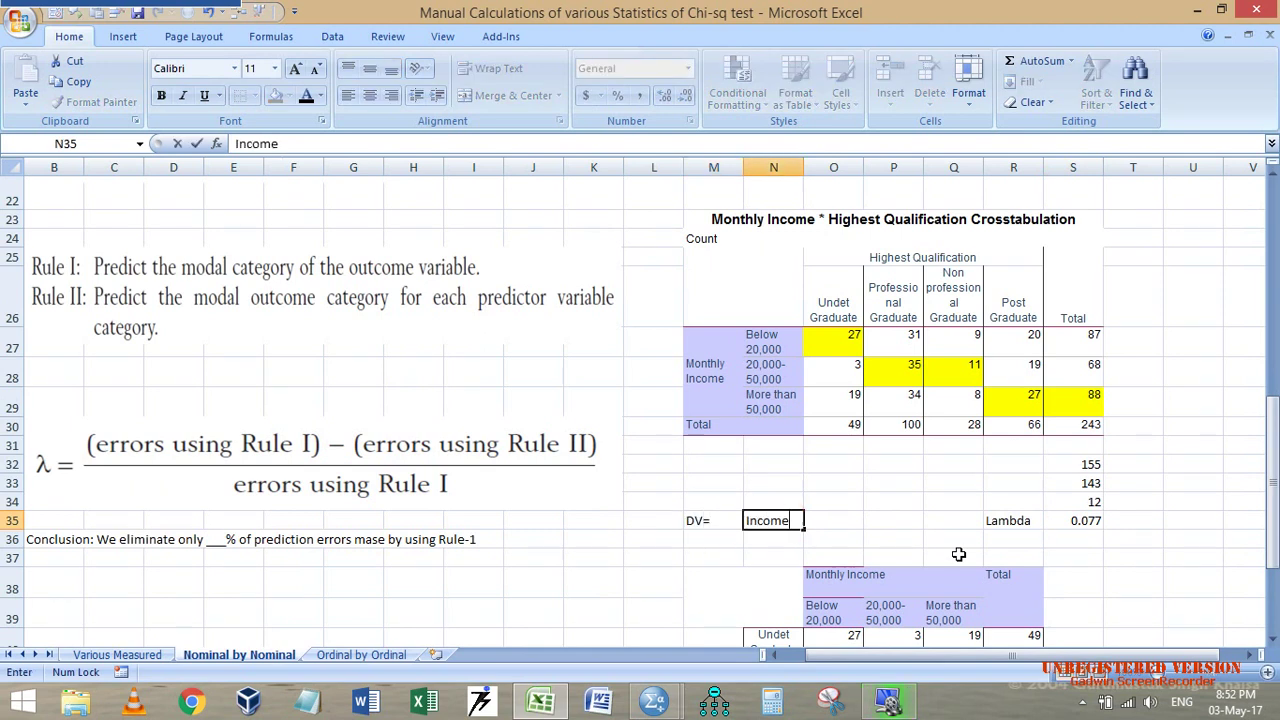
type("ome")
key("Return")
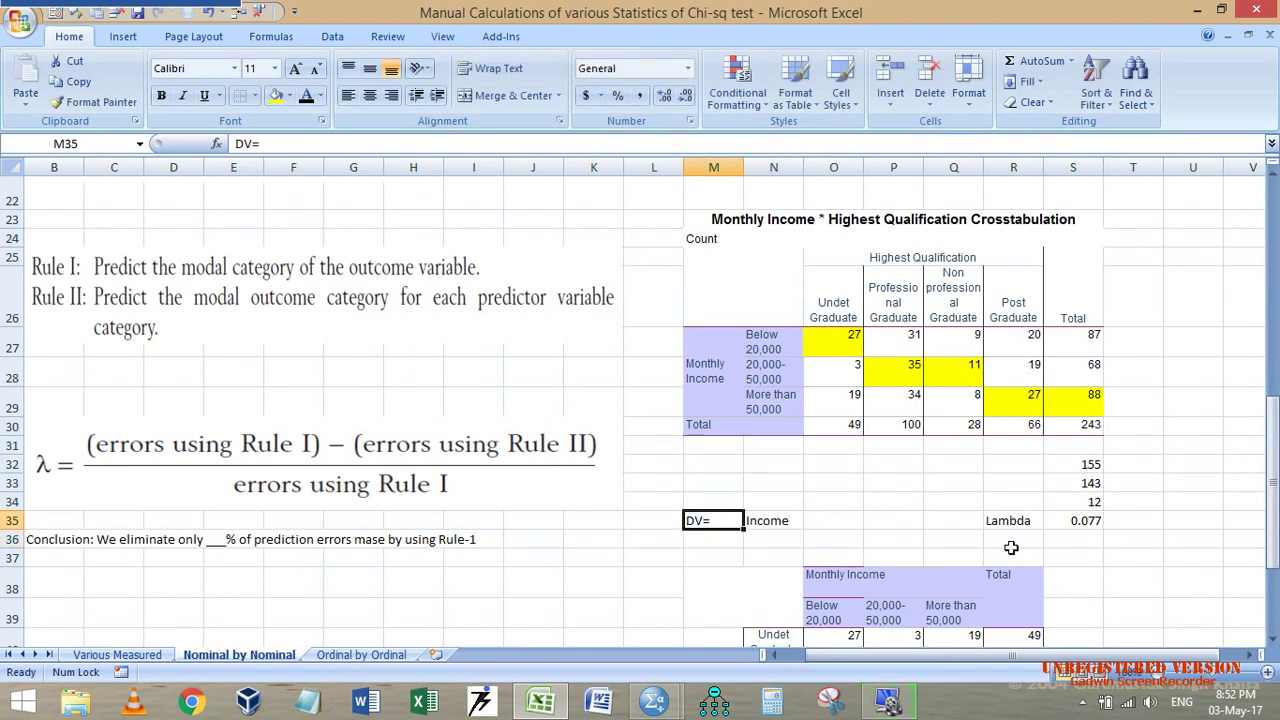
Step: Compare the Lambda value in S35 with the Monthly Income Dependent row in the SPSS output and return to Excel
left_click(1085, 522)
key("alt+Tab")
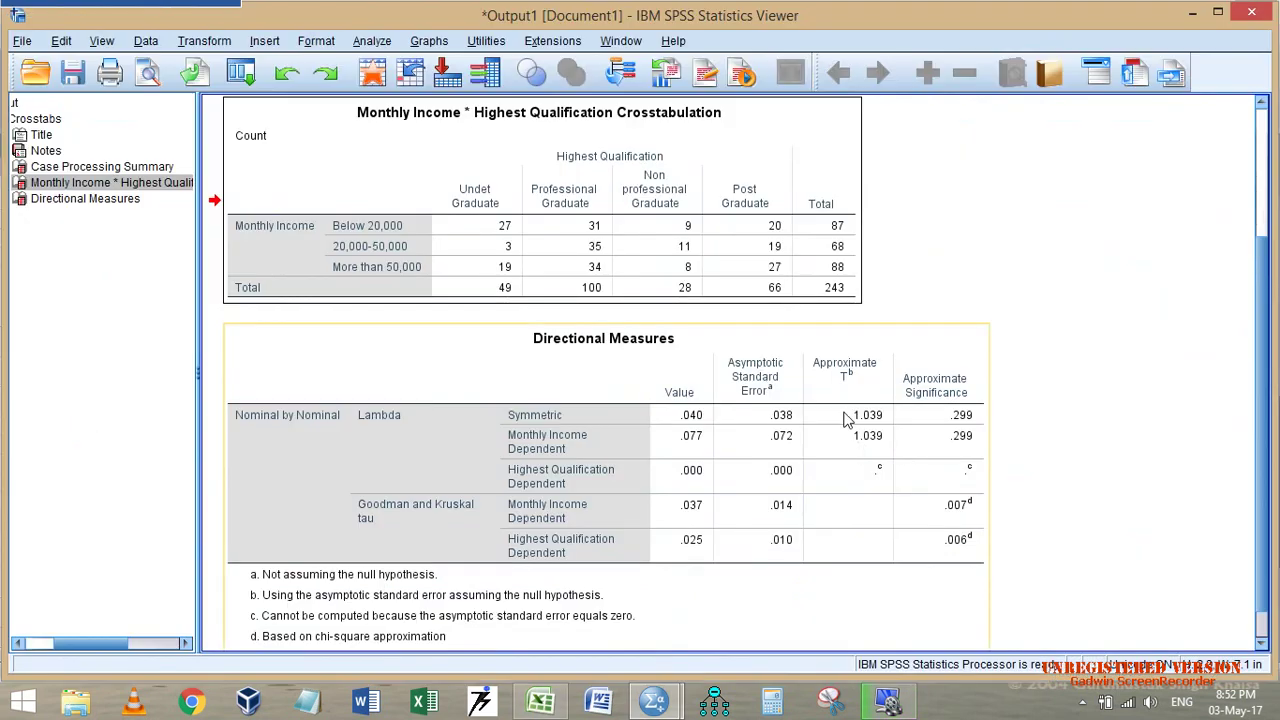
key("alt+Tab")
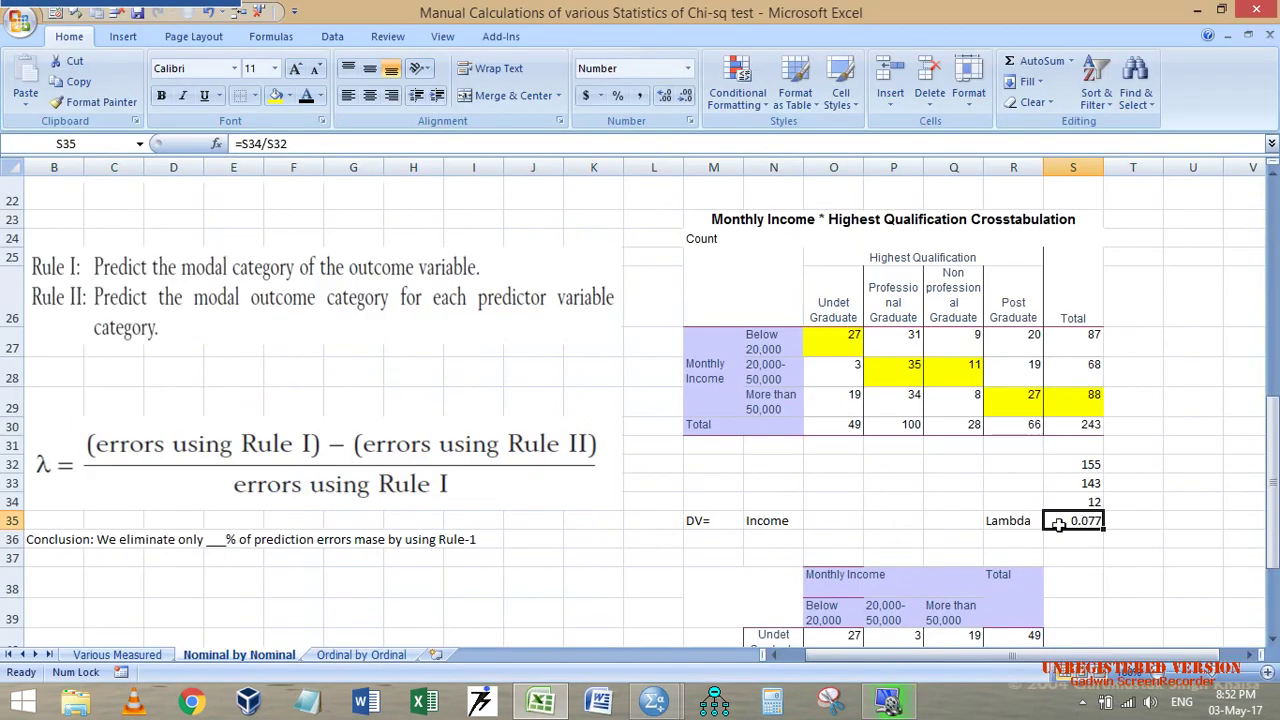
Step: Fill the blank in the conclusion sentence in B36 with 7 so it reads 7% of prediction errors
left_click(215, 540)
left_click(55, 540)
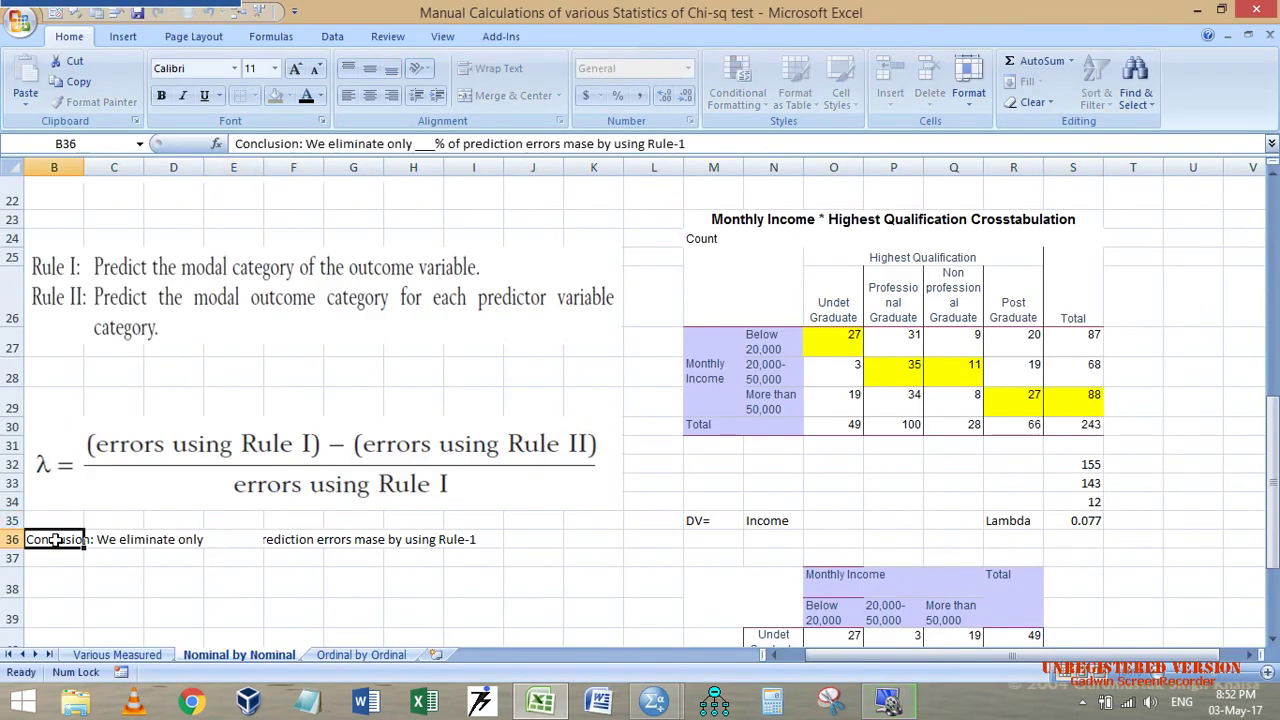
double_click(55, 540)
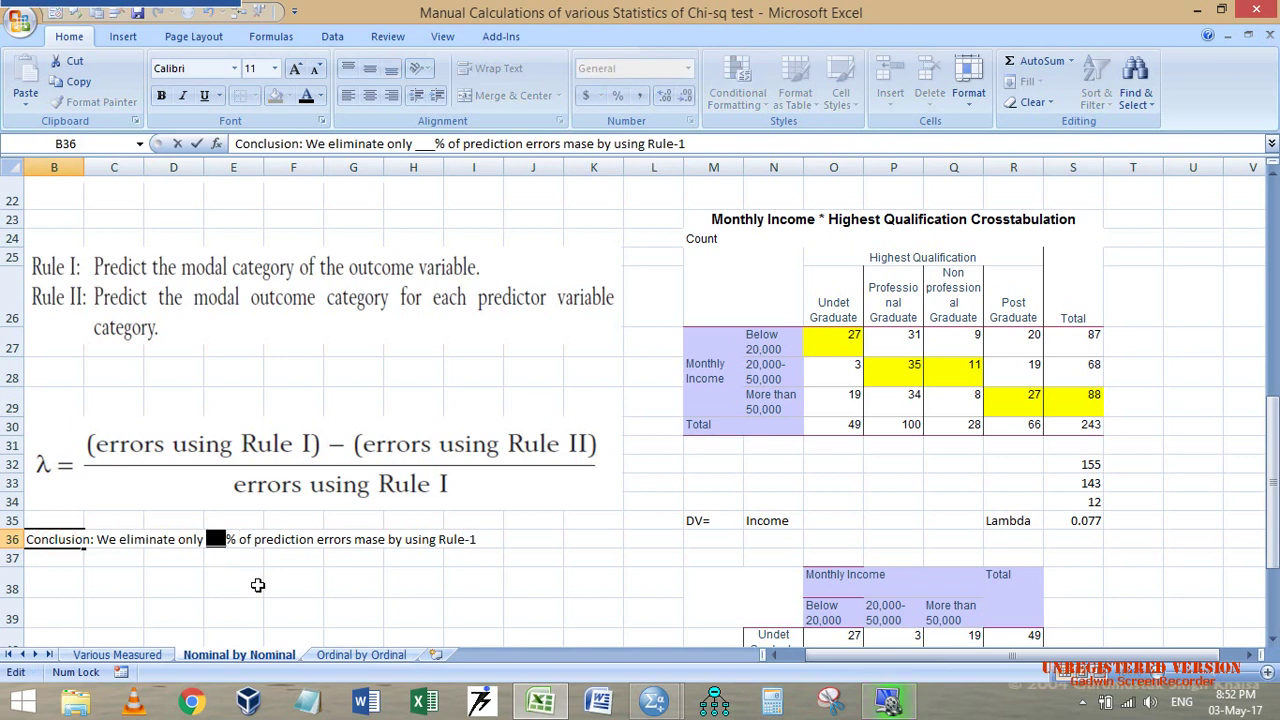
type("7")
key("ctrl+Return")
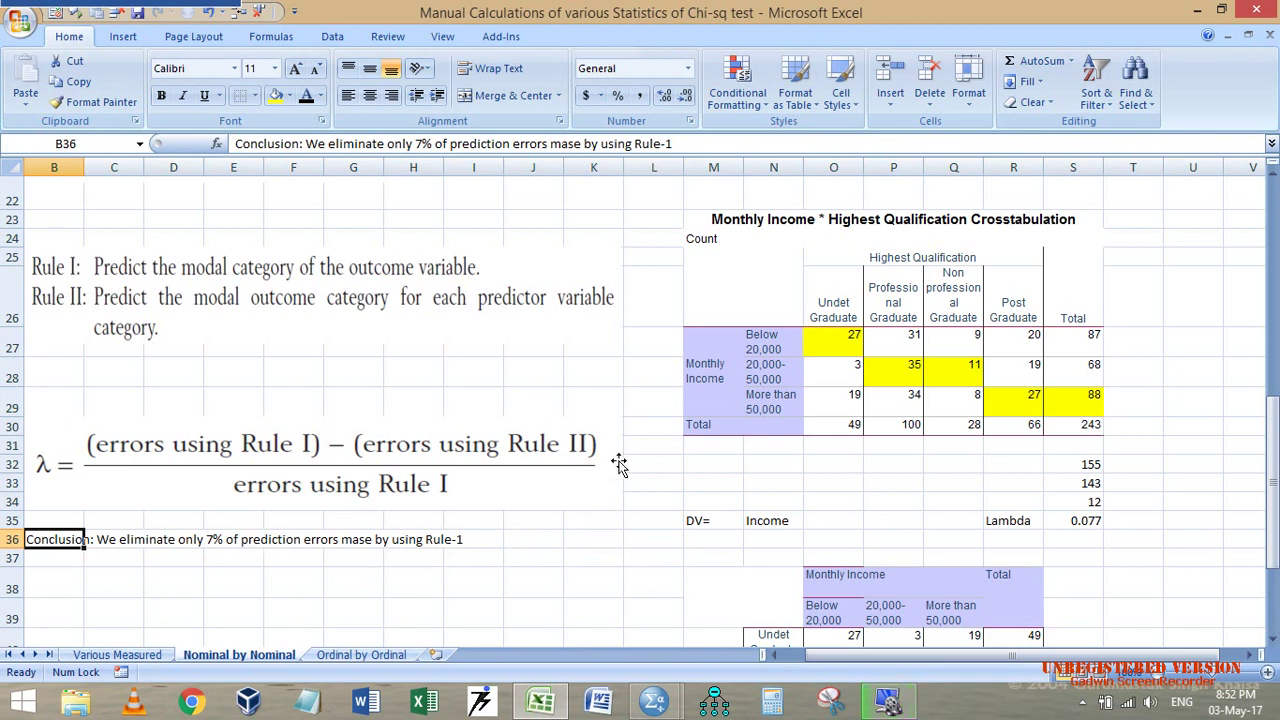
Step: Switch to SPSS, rerun the Monthly Income by Highest Qualification crosstab with Phi and Cramer's V added, view the measures and return to Excel
key("alt+Tab")
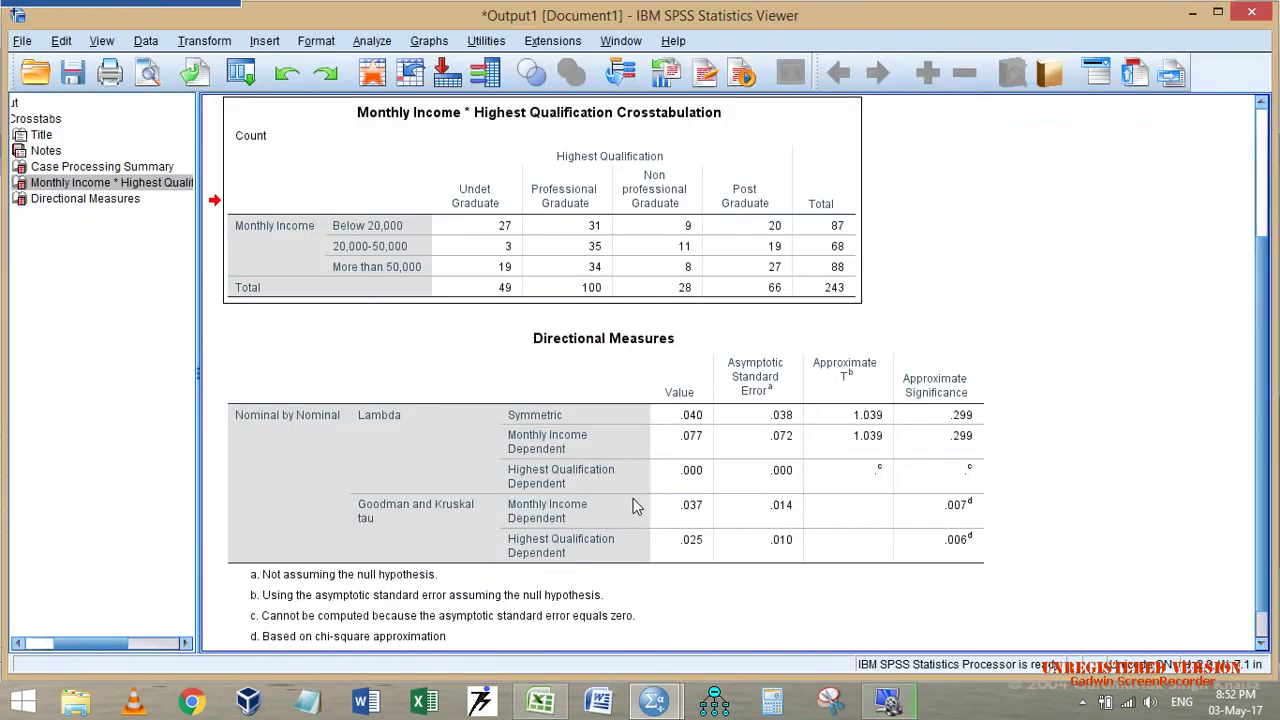
left_click(241, 72)
left_click(258, 106)
left_click(766, 195)
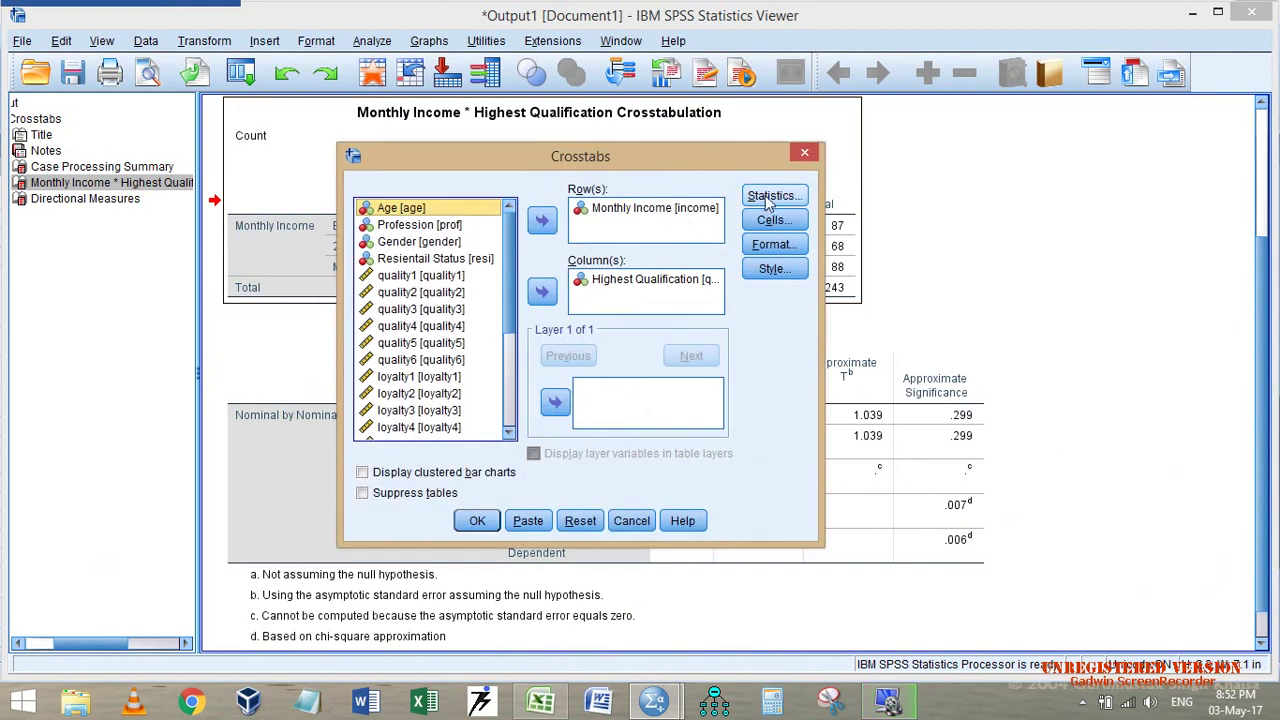
left_click(572, 287)
left_click(575, 483)
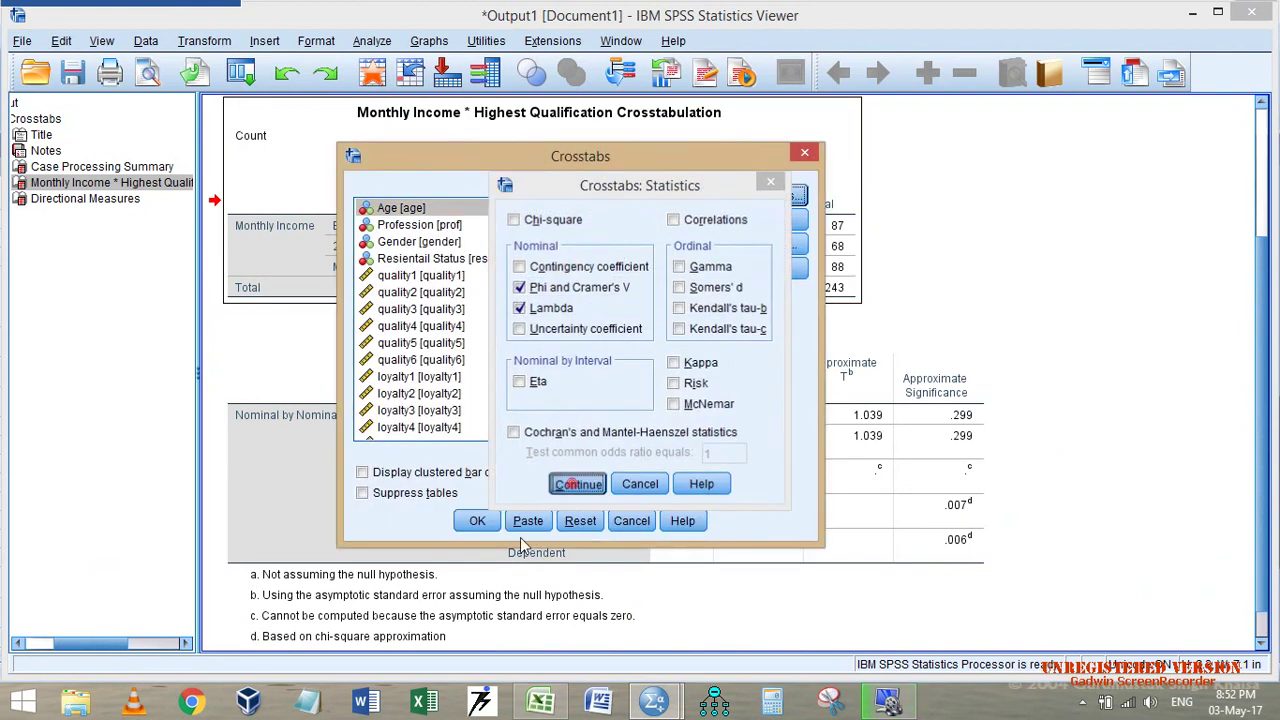
left_click(477, 521)
scroll(560, 483, "down", 3)
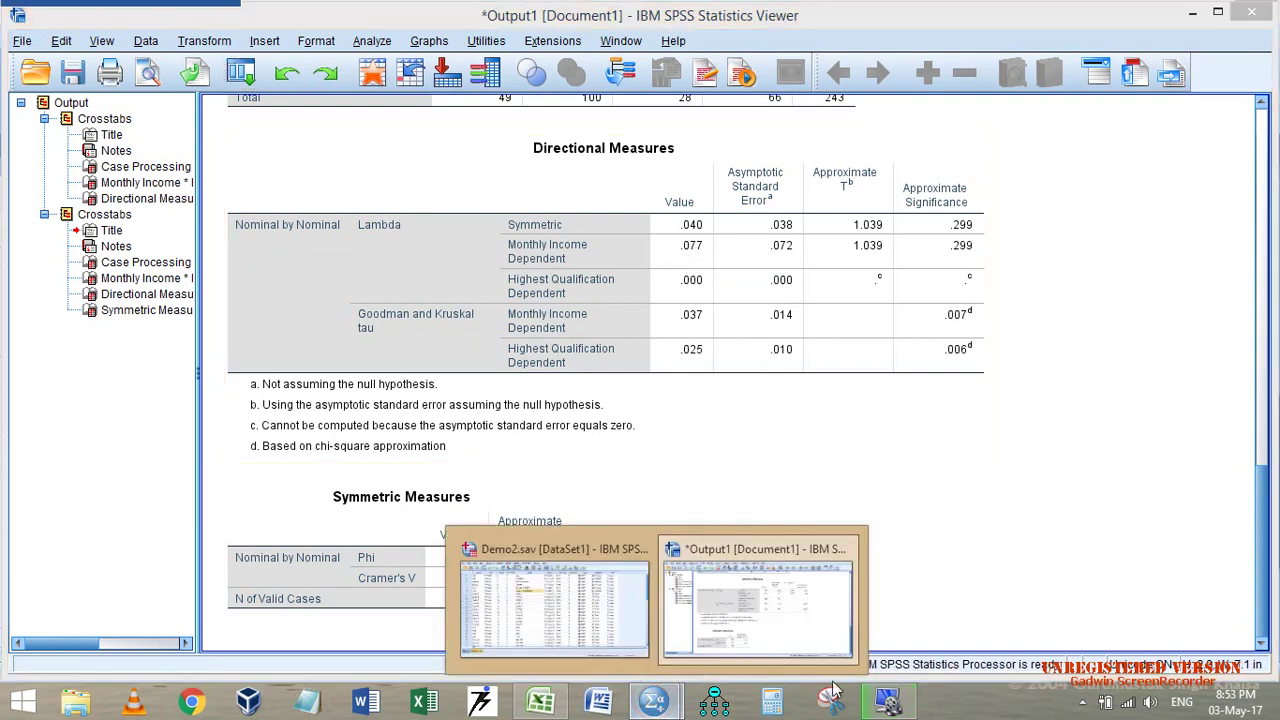
left_click(545, 706)
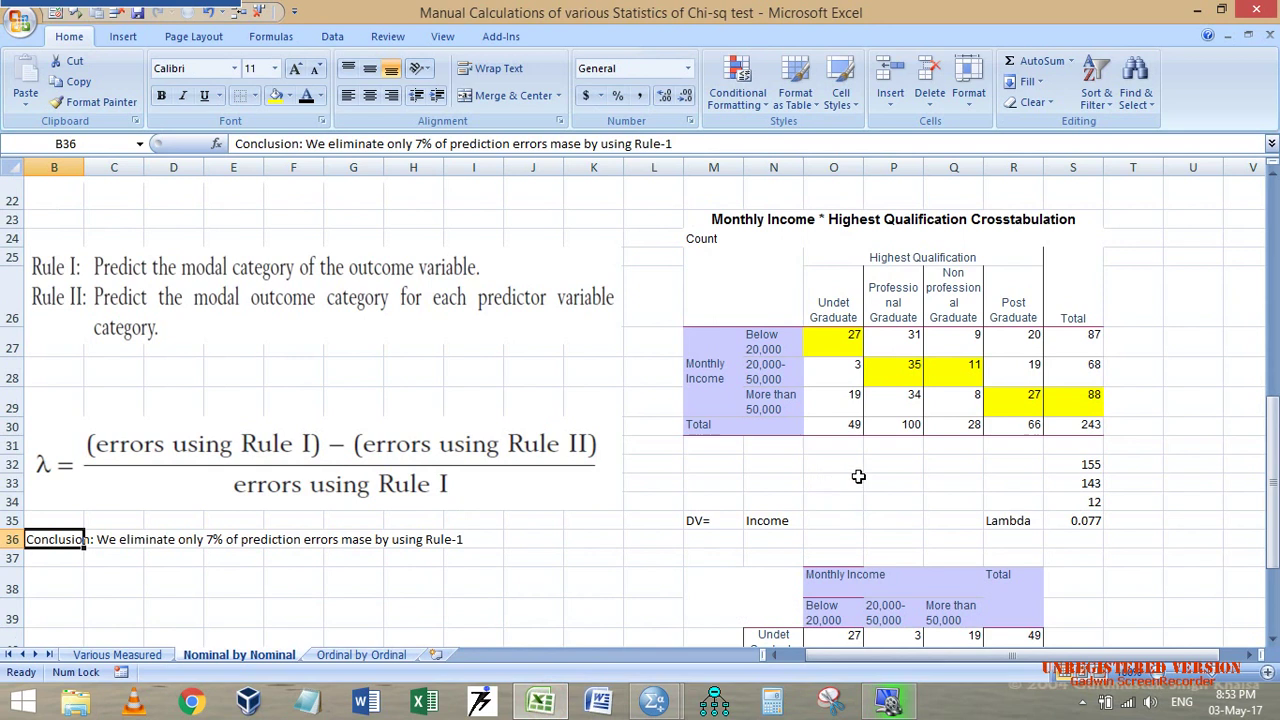
Step: Review the highlighted modal income counts in the Total column and in each qualification column of the first crosstabulation
left_click(852, 466)
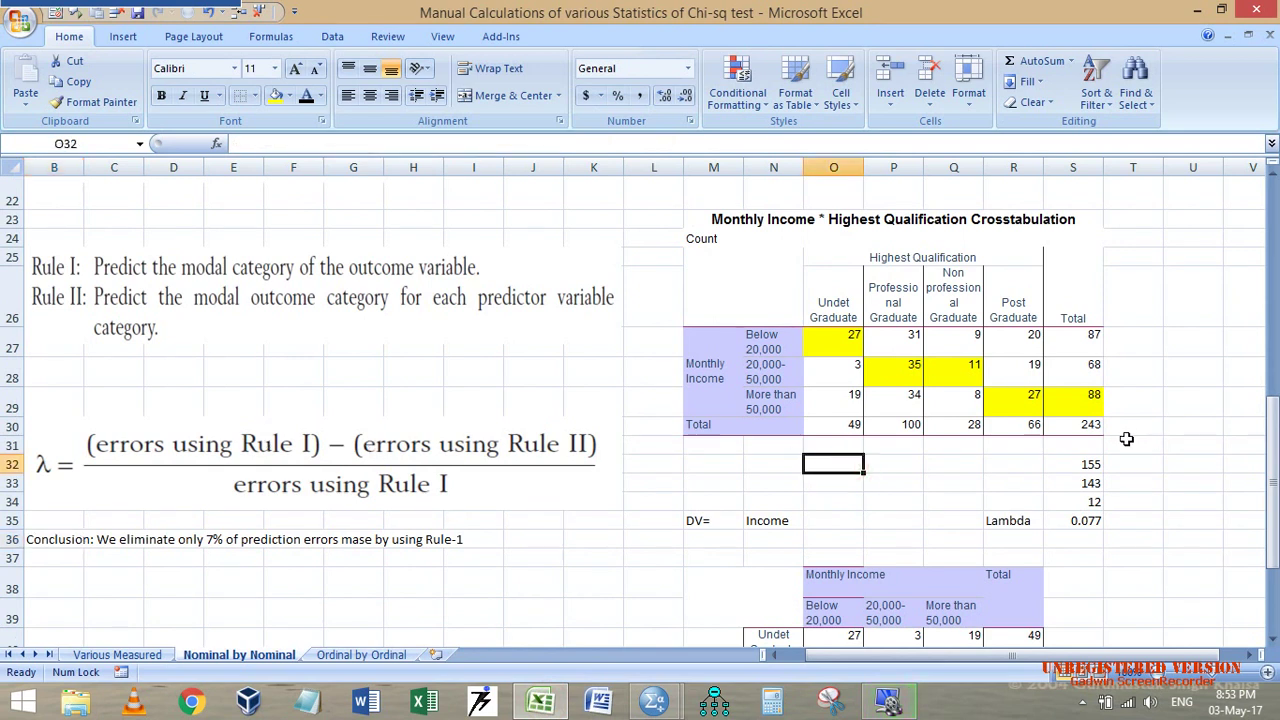
left_click_drag(1080, 335, 1080, 445)
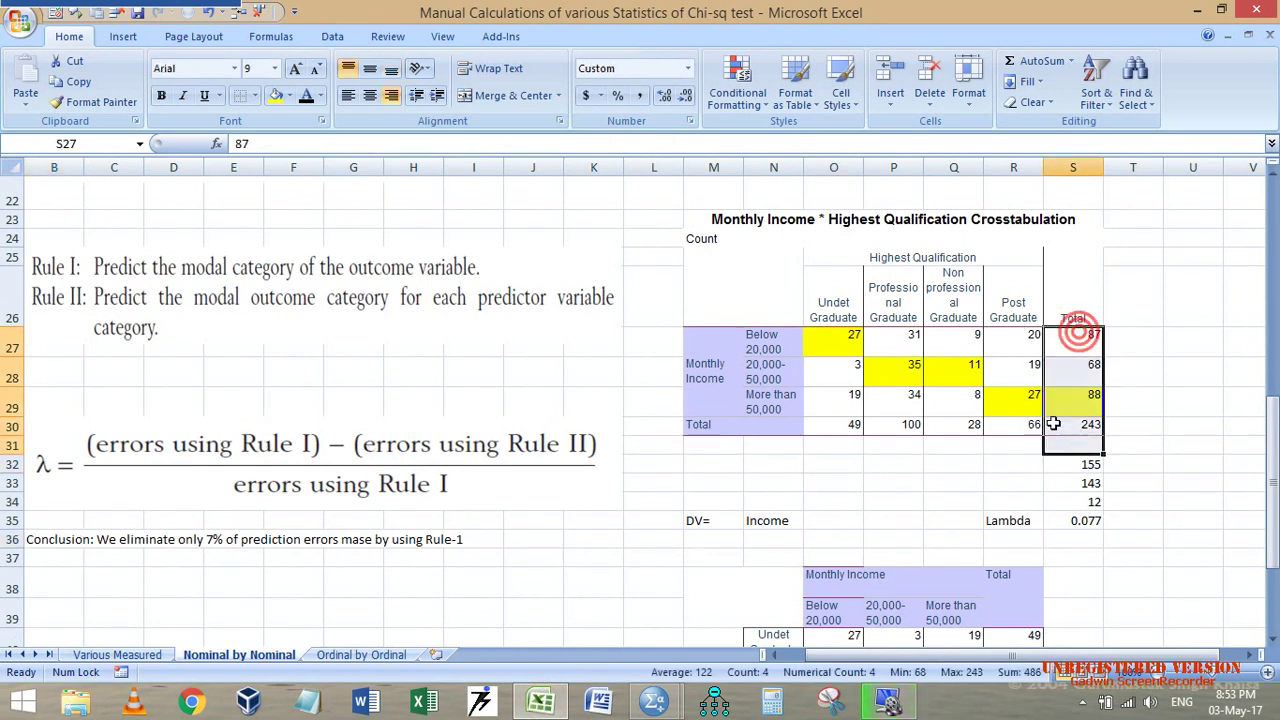
left_click(700, 370)
left_click(1074, 398)
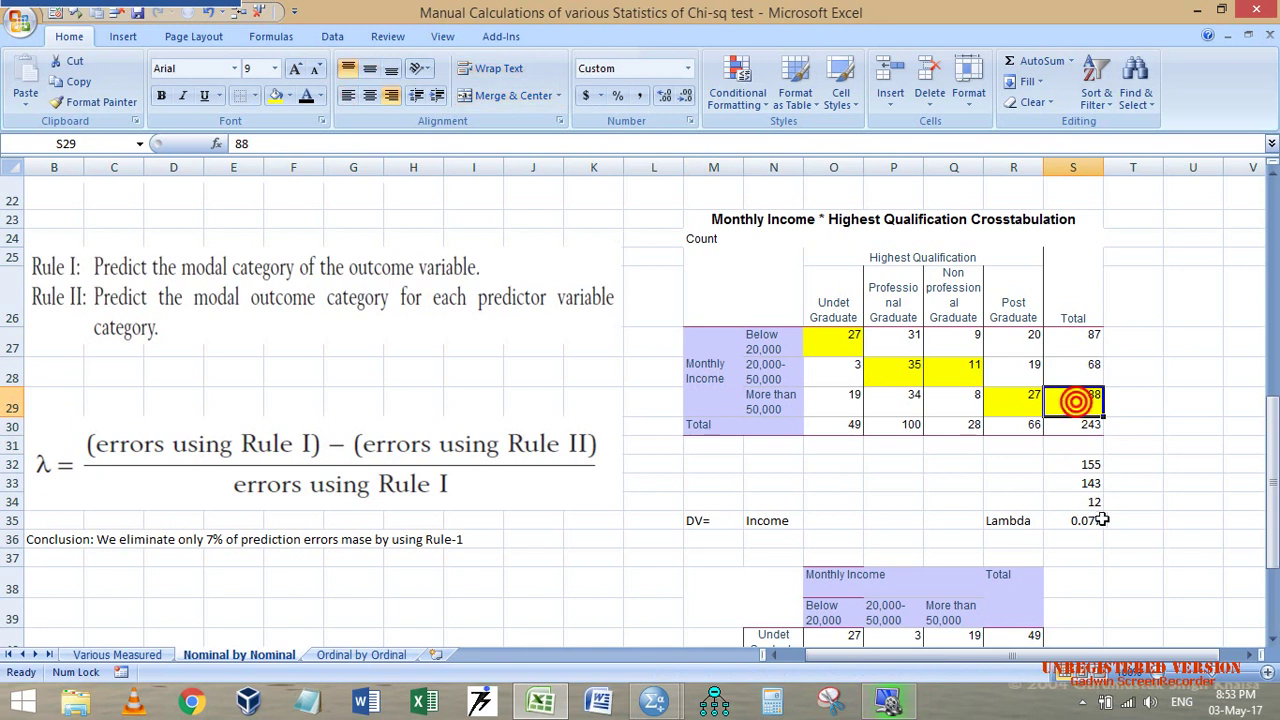
left_click(829, 336)
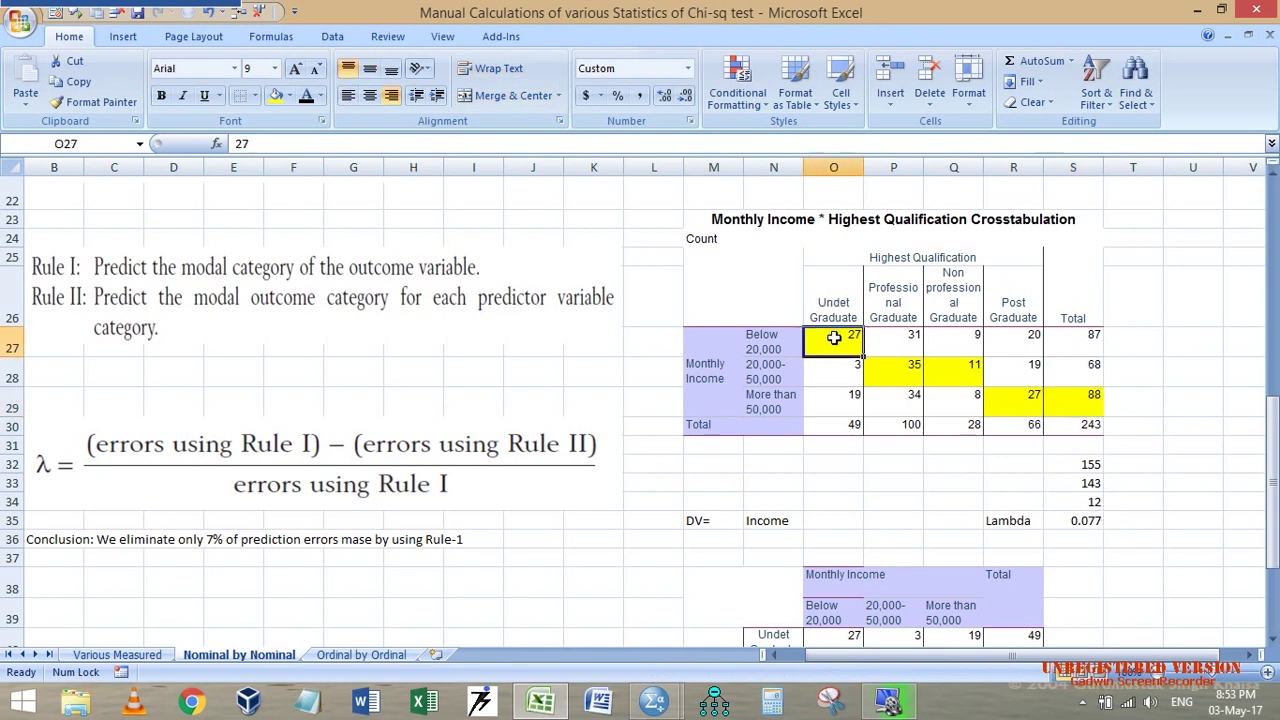
left_click(890, 374)
left_click(968, 372)
left_click(1013, 400)
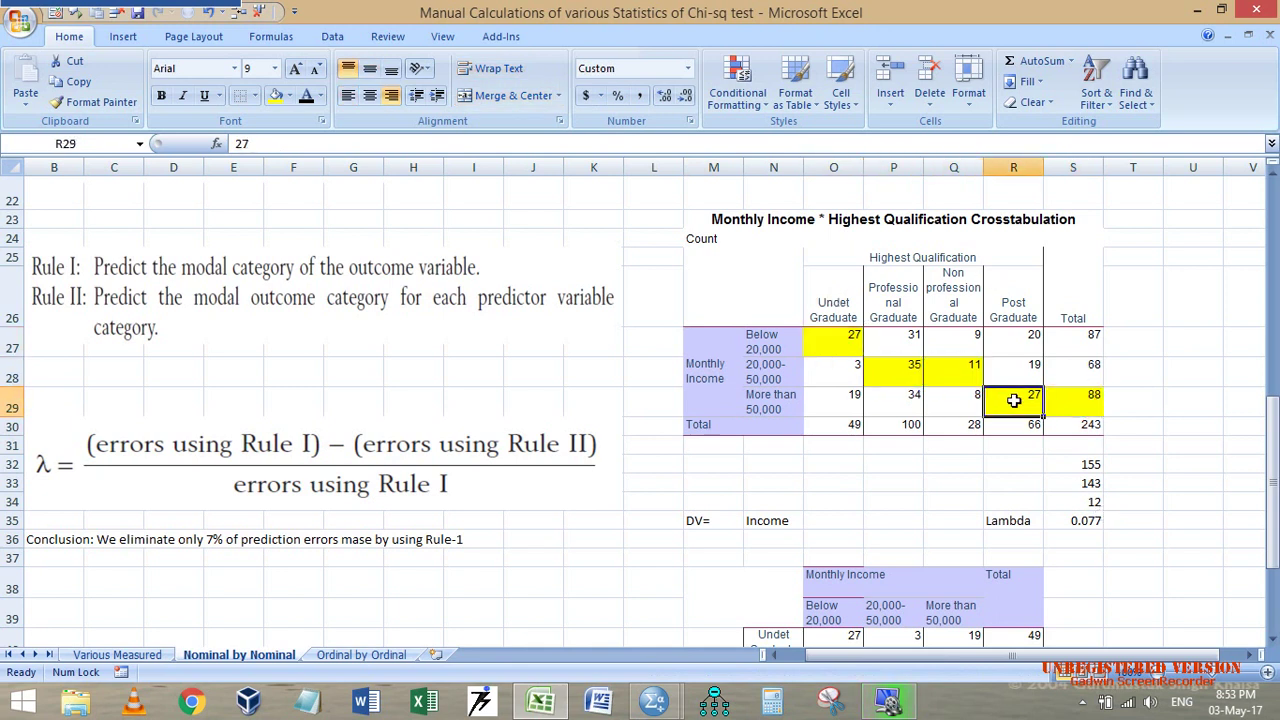
left_click(1090, 400)
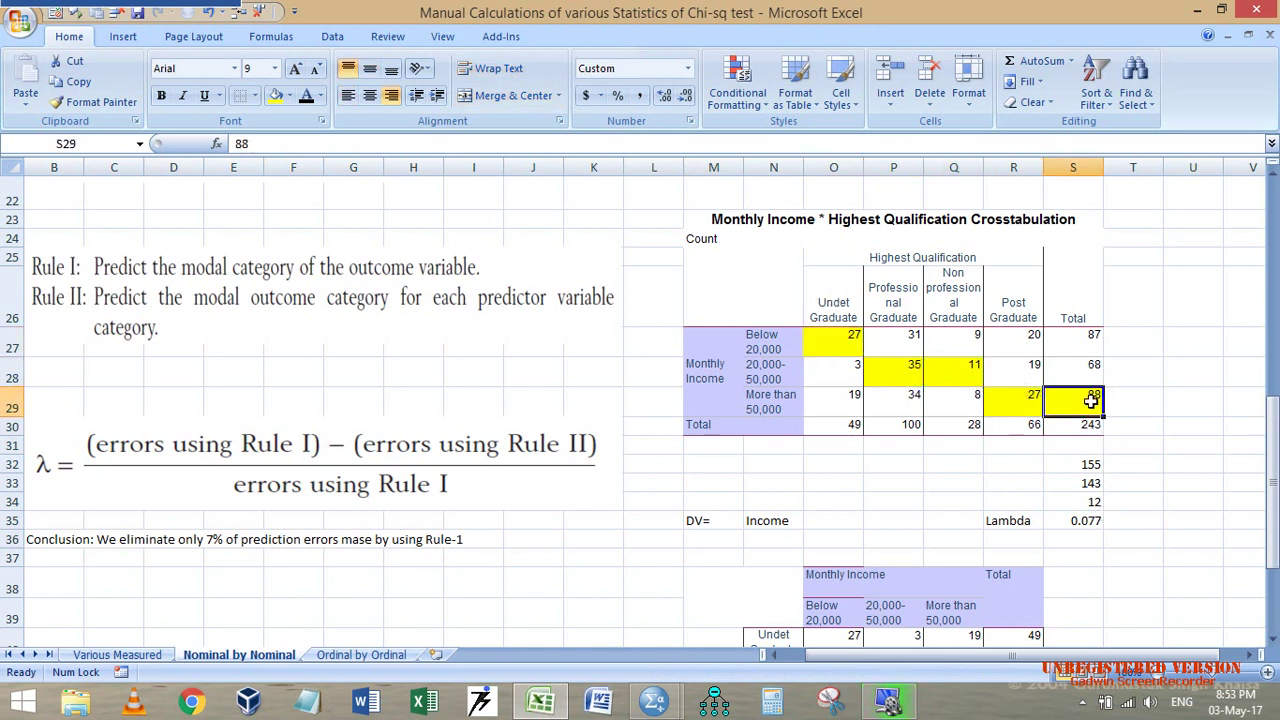
Step: Review the Rule I error, Rule II error and Lambda formulas in S32, S33 and S35
left_click(1088, 340)
left_click(1087, 462)
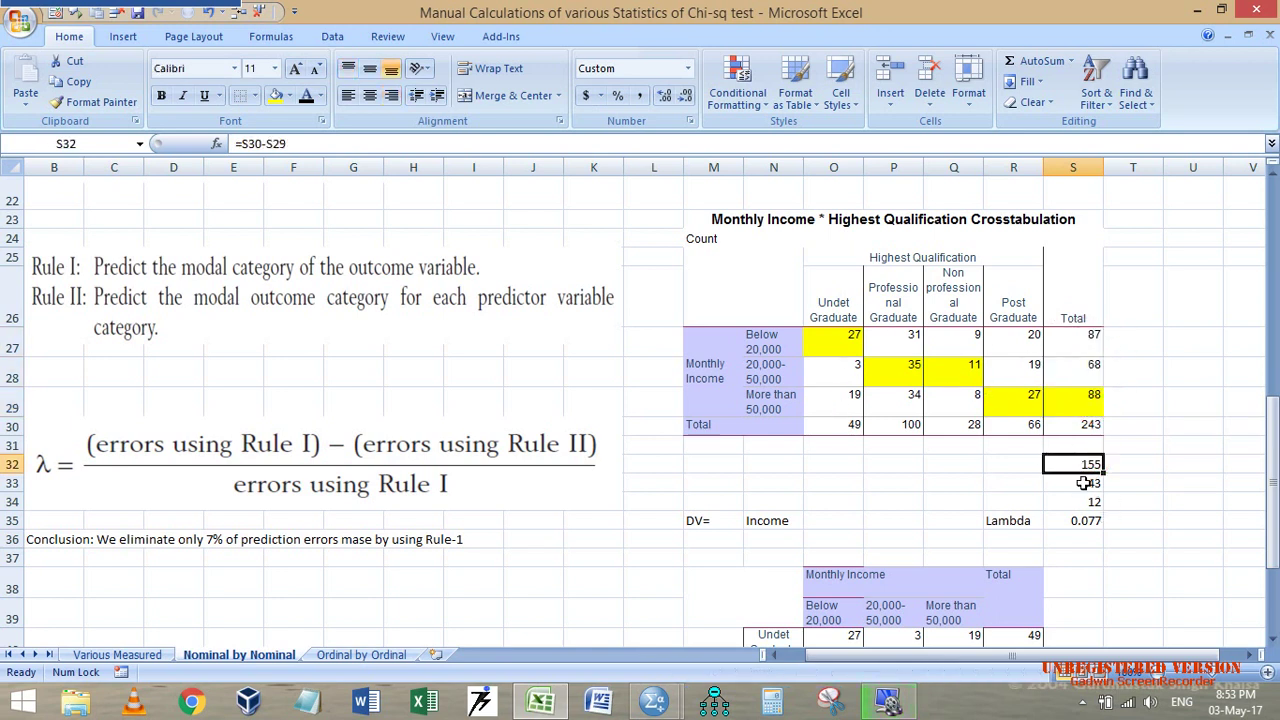
left_click(1085, 483)
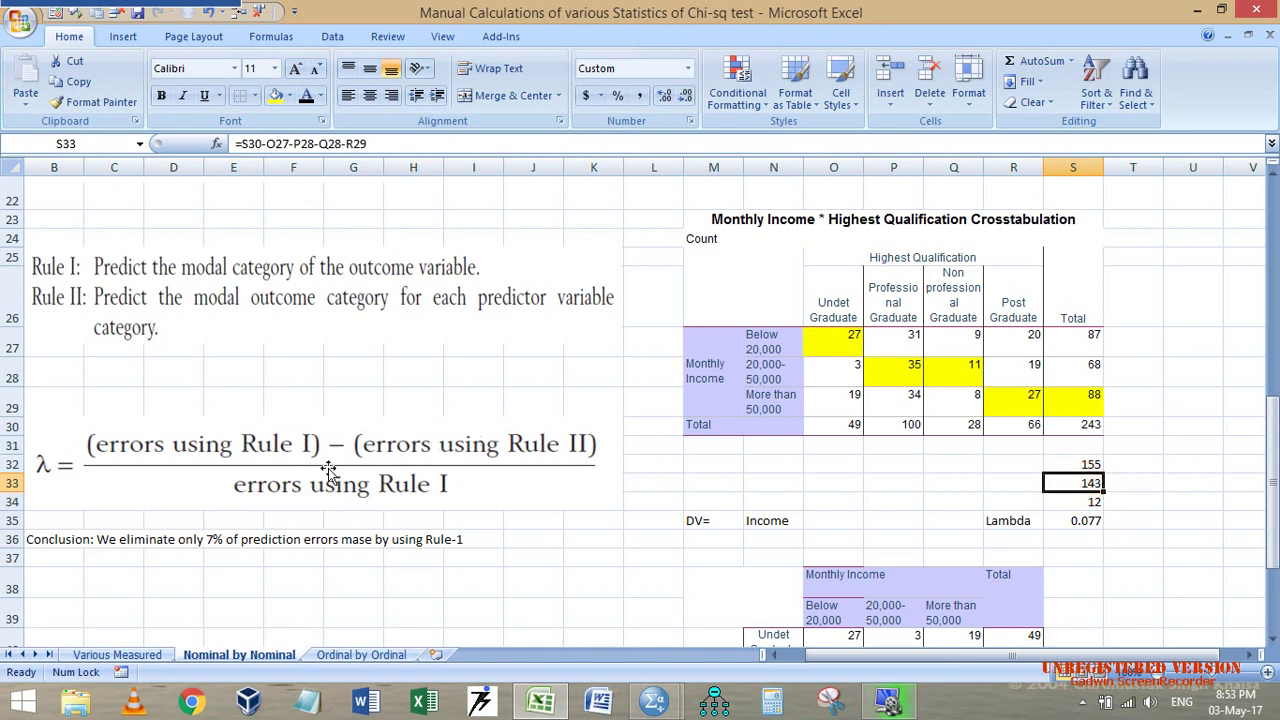
left_click(1082, 464)
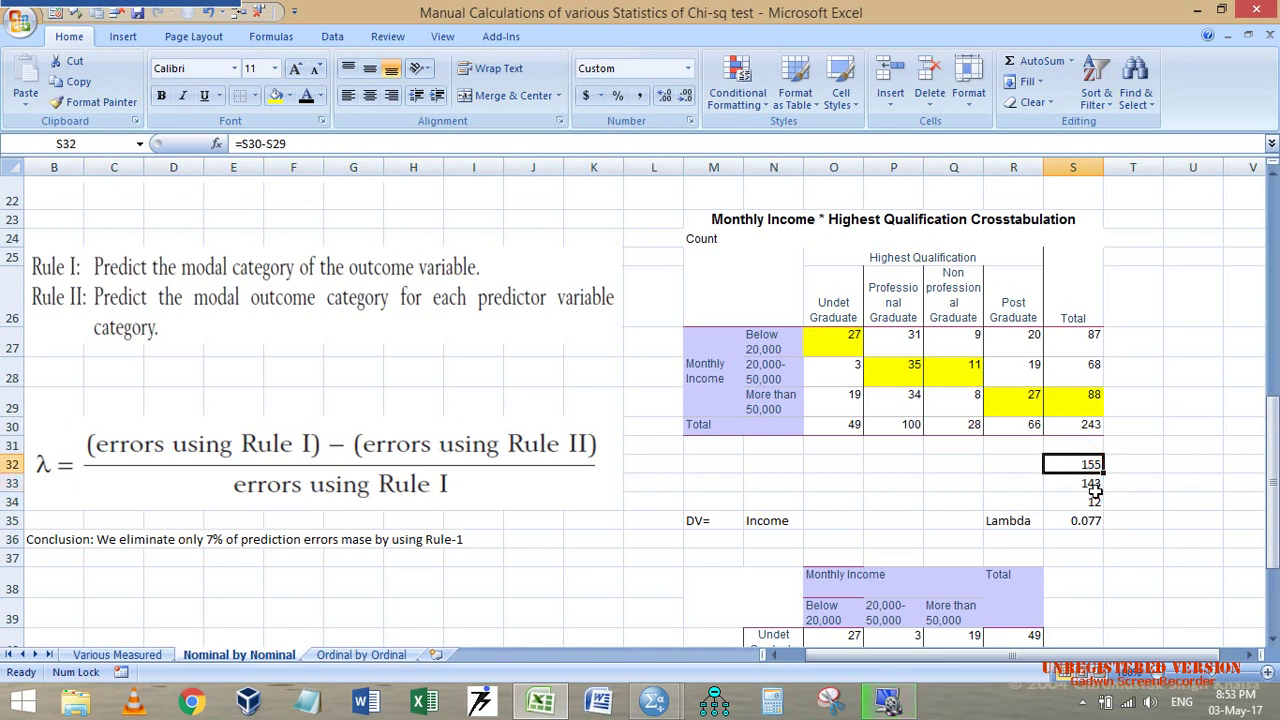
left_click(1092, 524)
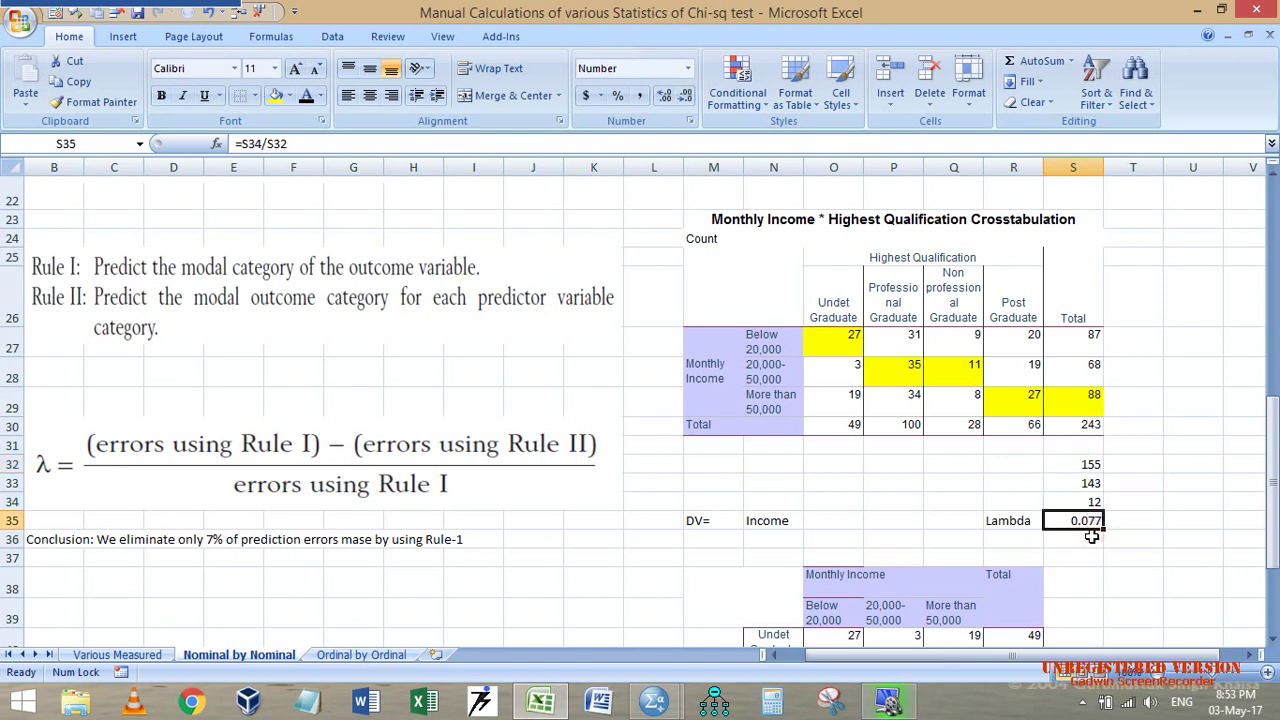
Step: Note the dependent variable below the Highest Qualification crosstabulation by entering DV= in M47 and Qual in N47
scroll(1091, 537, "down", 4)
left_click(871, 375)
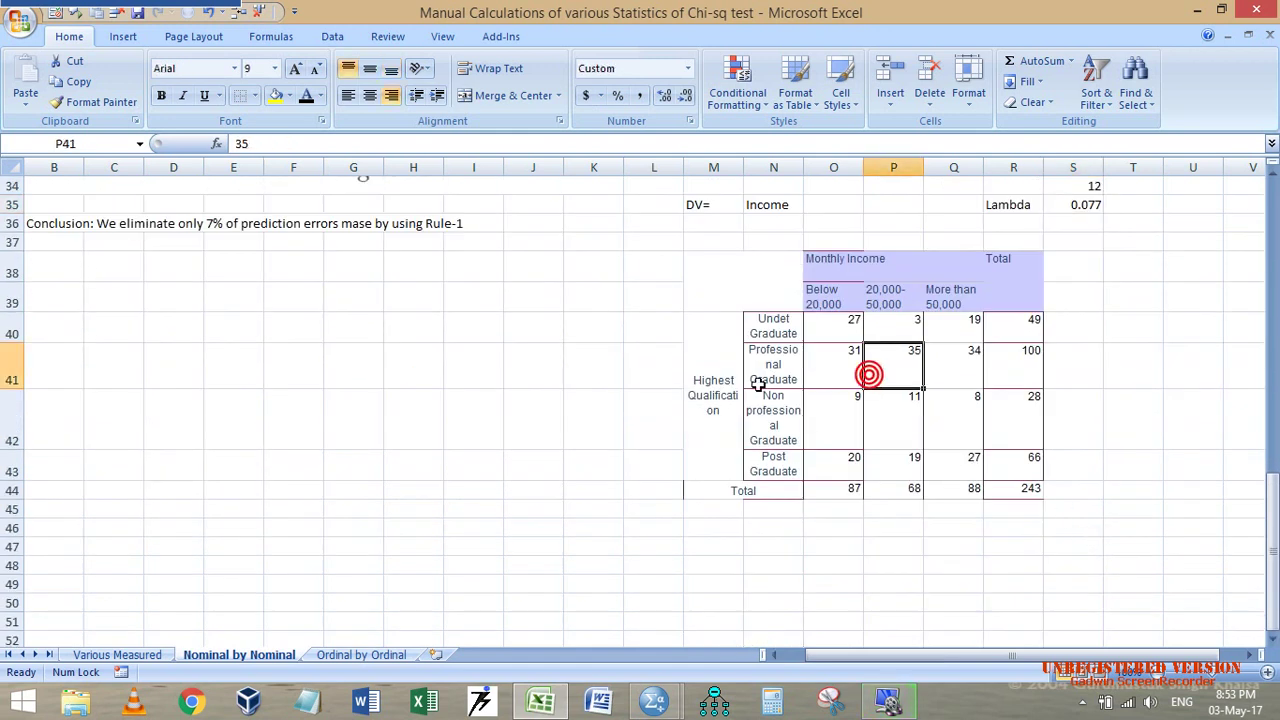
left_click(720, 545)
type("DV=")
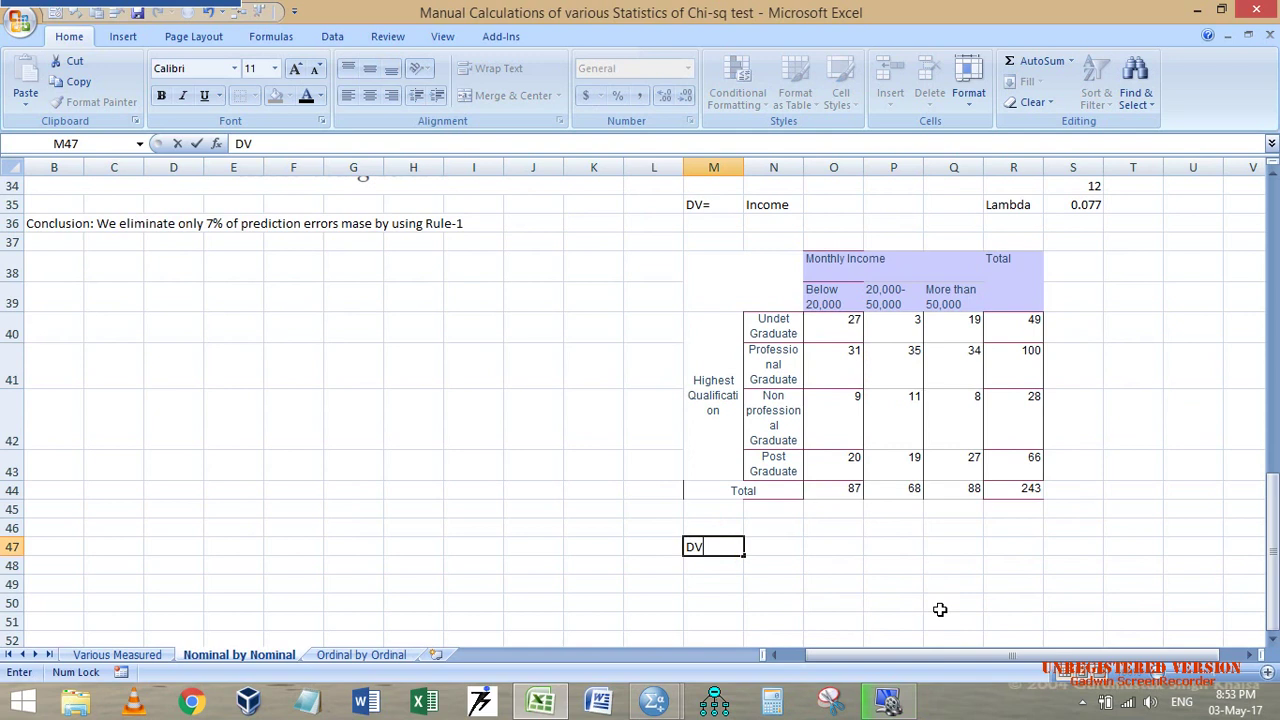
key("Tab")
type("Q")
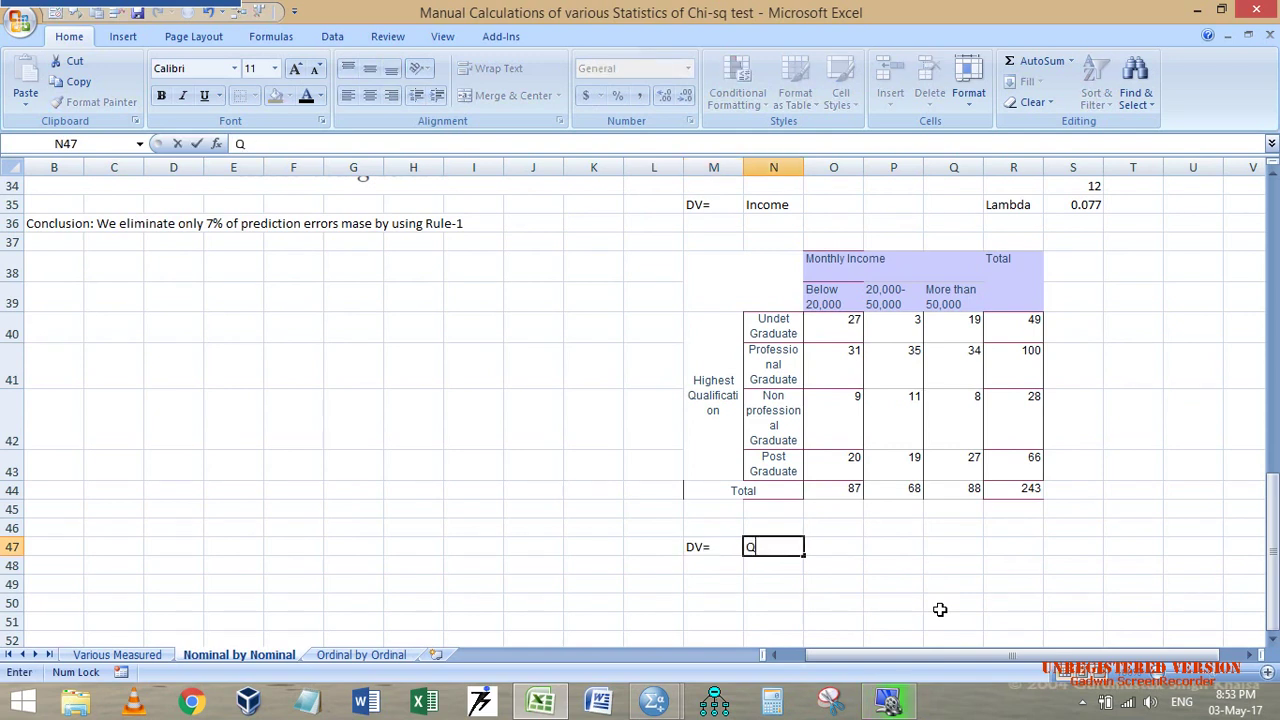
key("Tab")
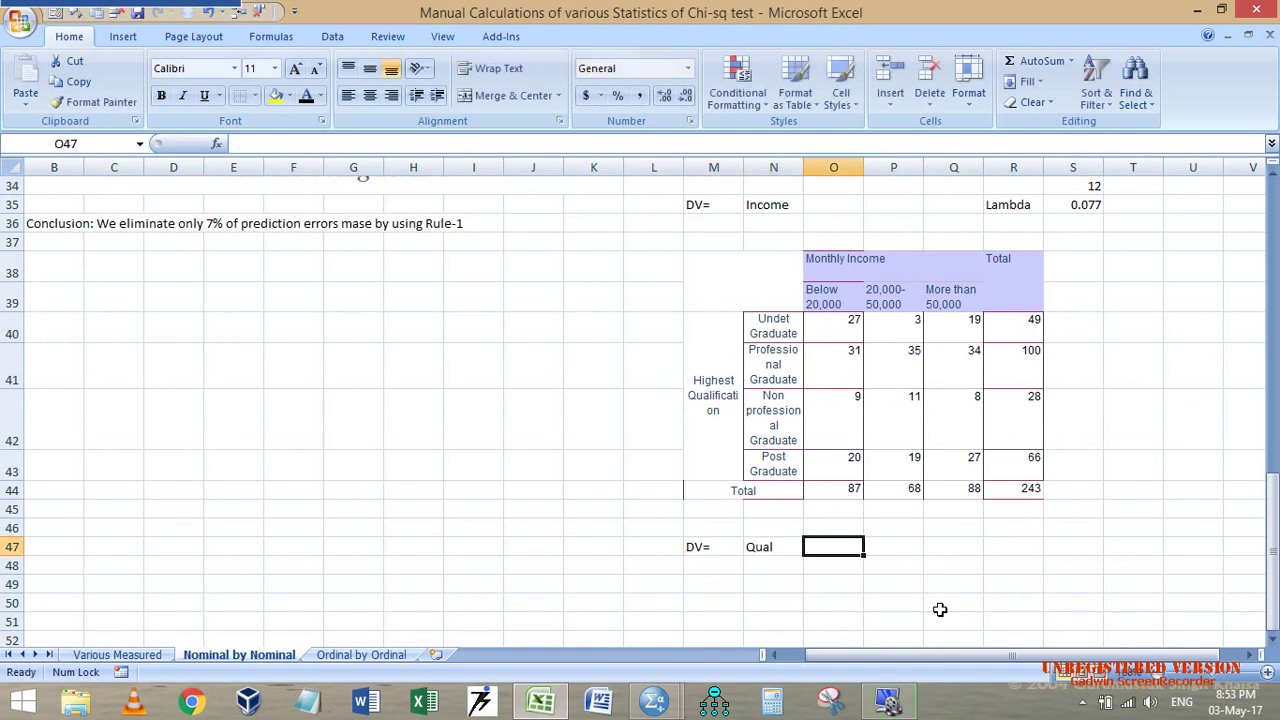
left_click(834, 260)
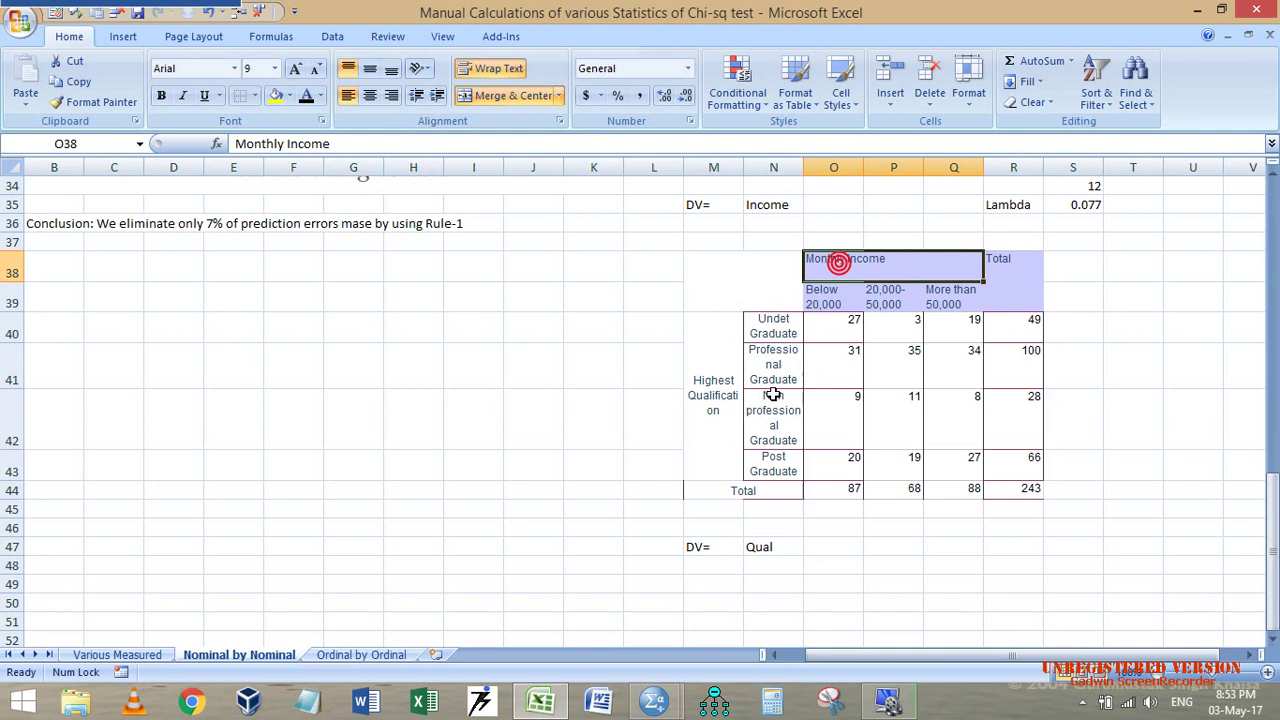
left_click(721, 408)
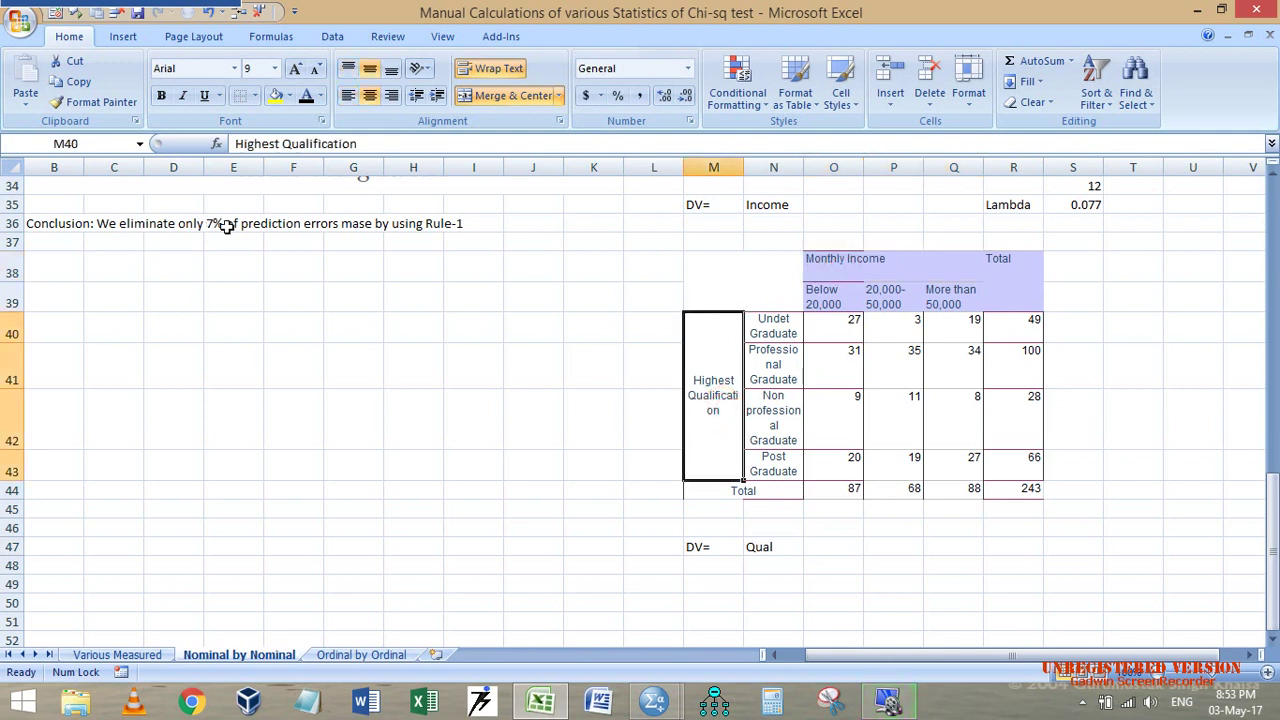
left_click(832, 545)
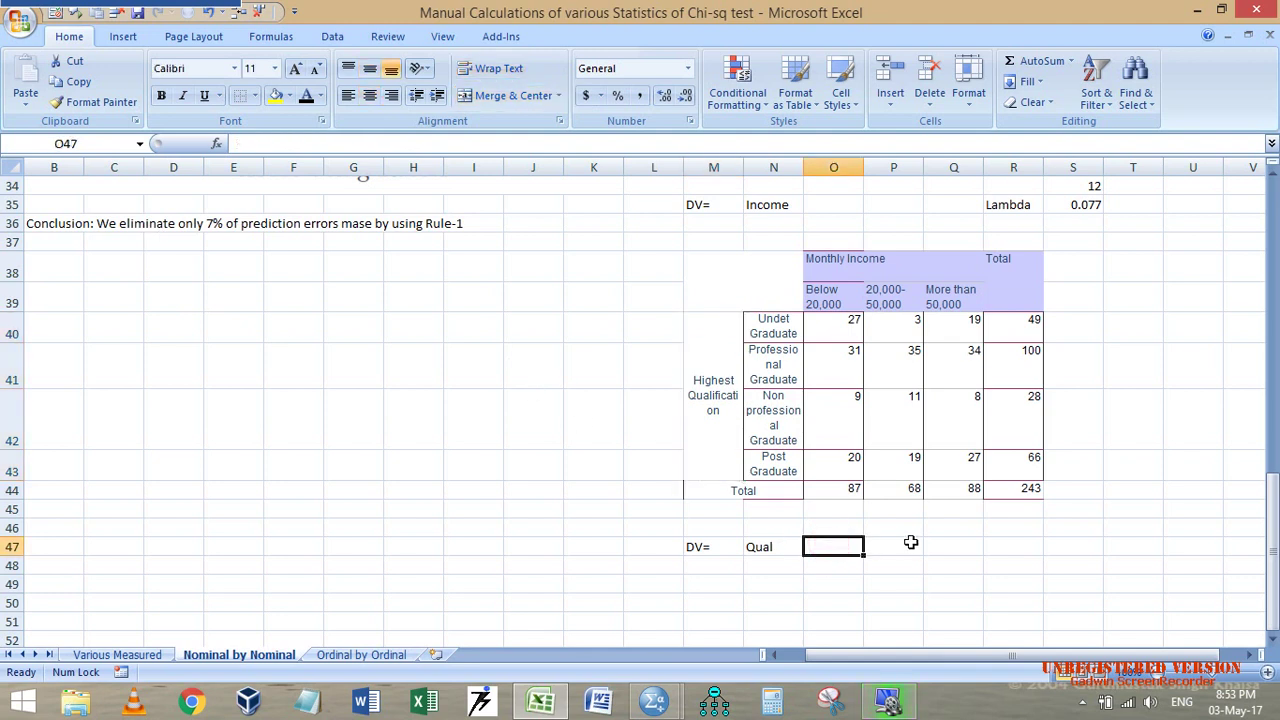
Step: Fill the modal total R41 and the largest count of each income column, O41, P41 and Q41, with yellow
left_click(1015, 362)
left_click(274, 96)
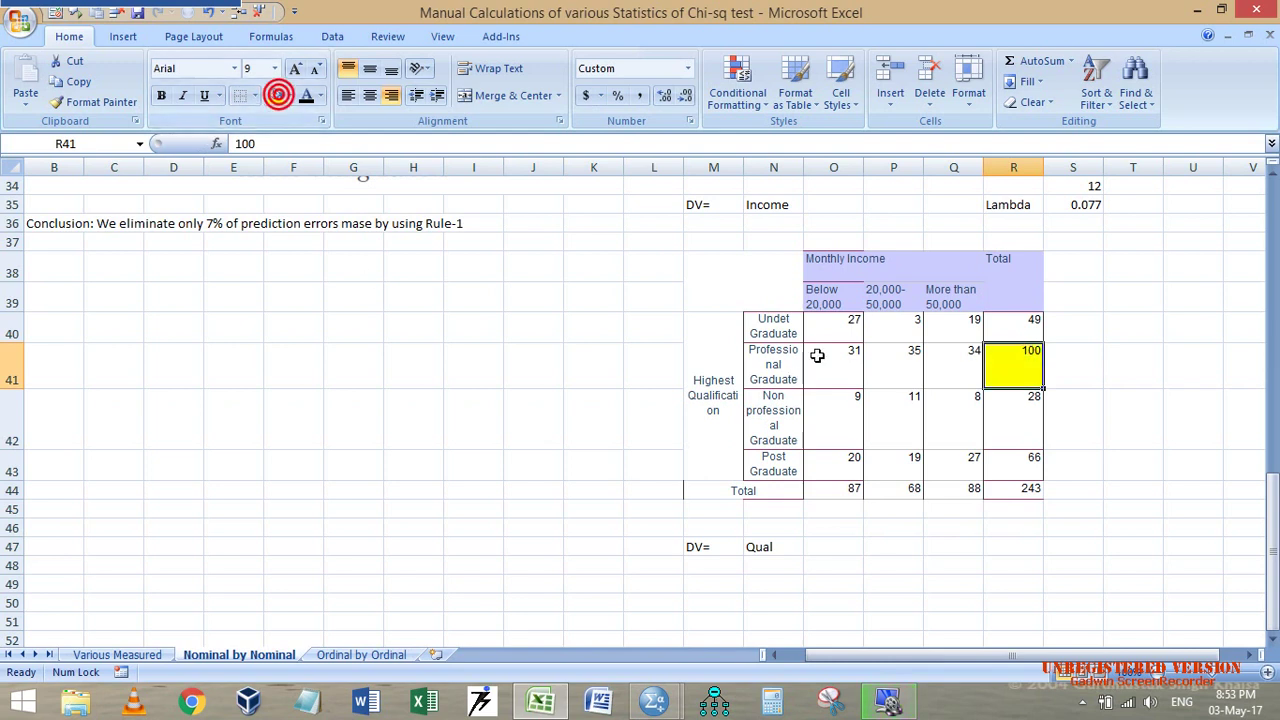
left_click(849, 358)
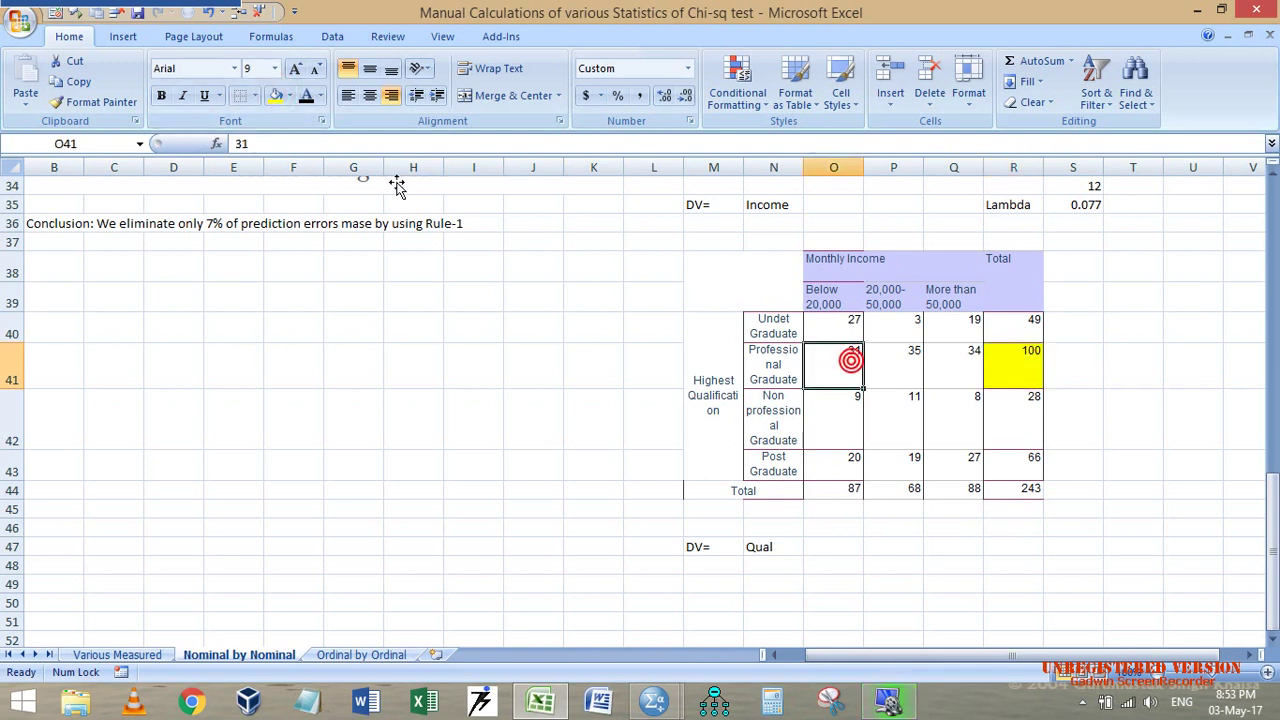
left_click(274, 96)
key("Right")
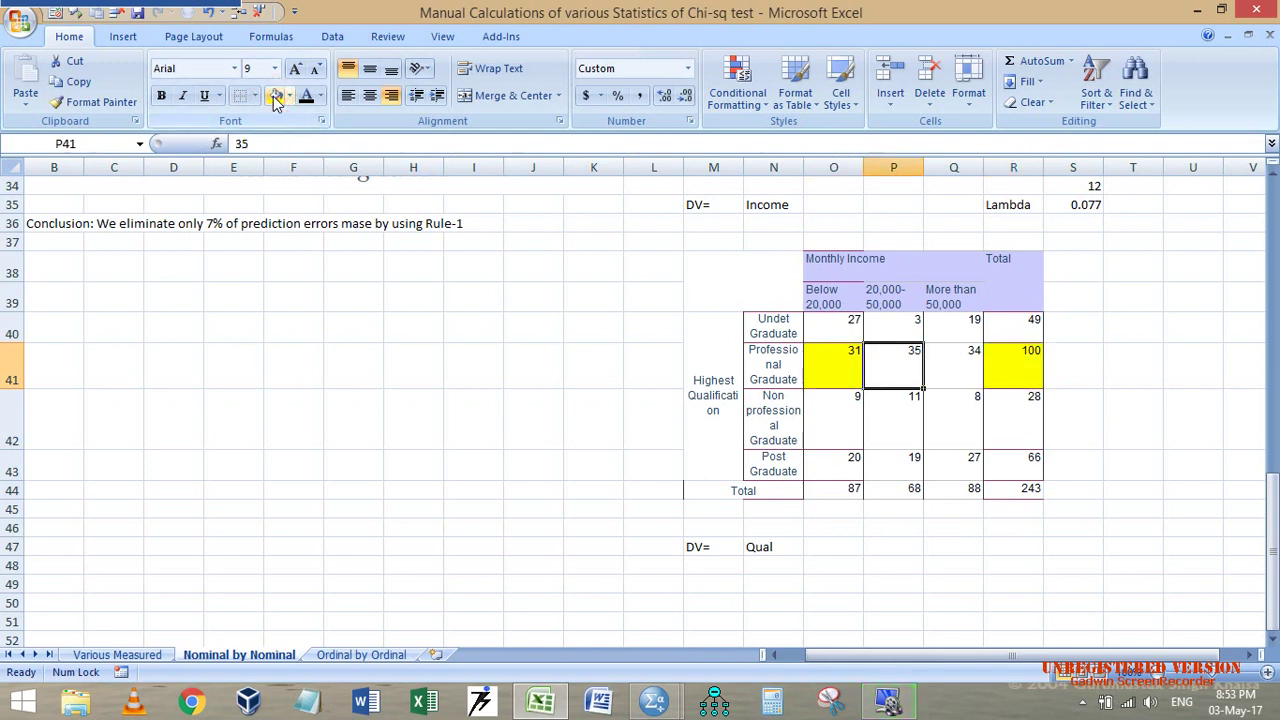
left_click(274, 96)
key("Right")
left_click(274, 96)
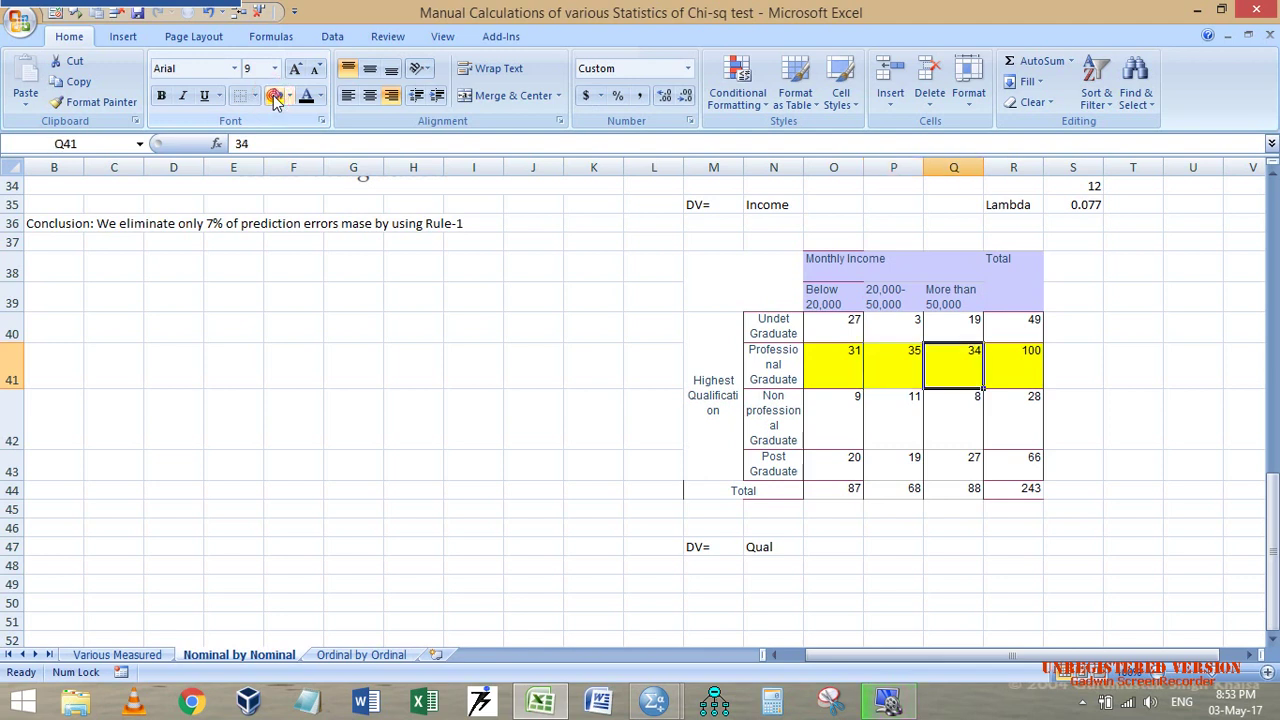
Step: Calculate the Rule I errors for the second crosstabulation in R46 with =R44-R41
left_click(851, 562)
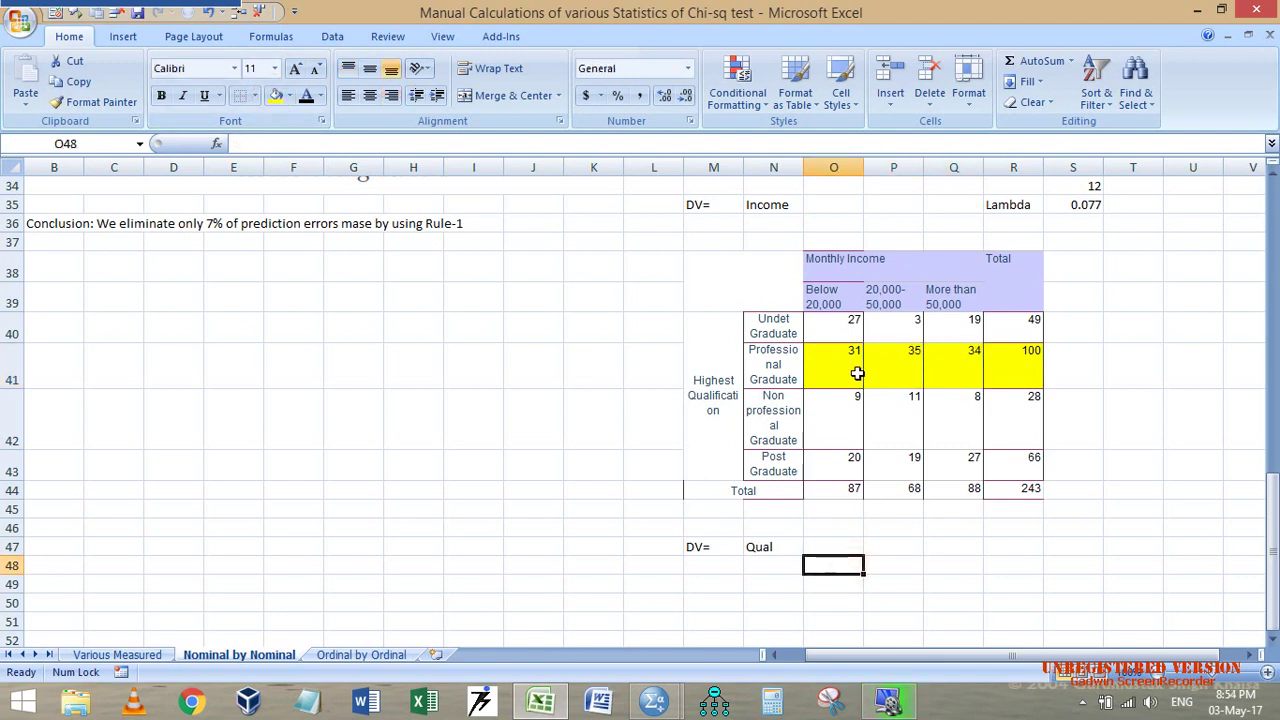
left_click(1013, 526)
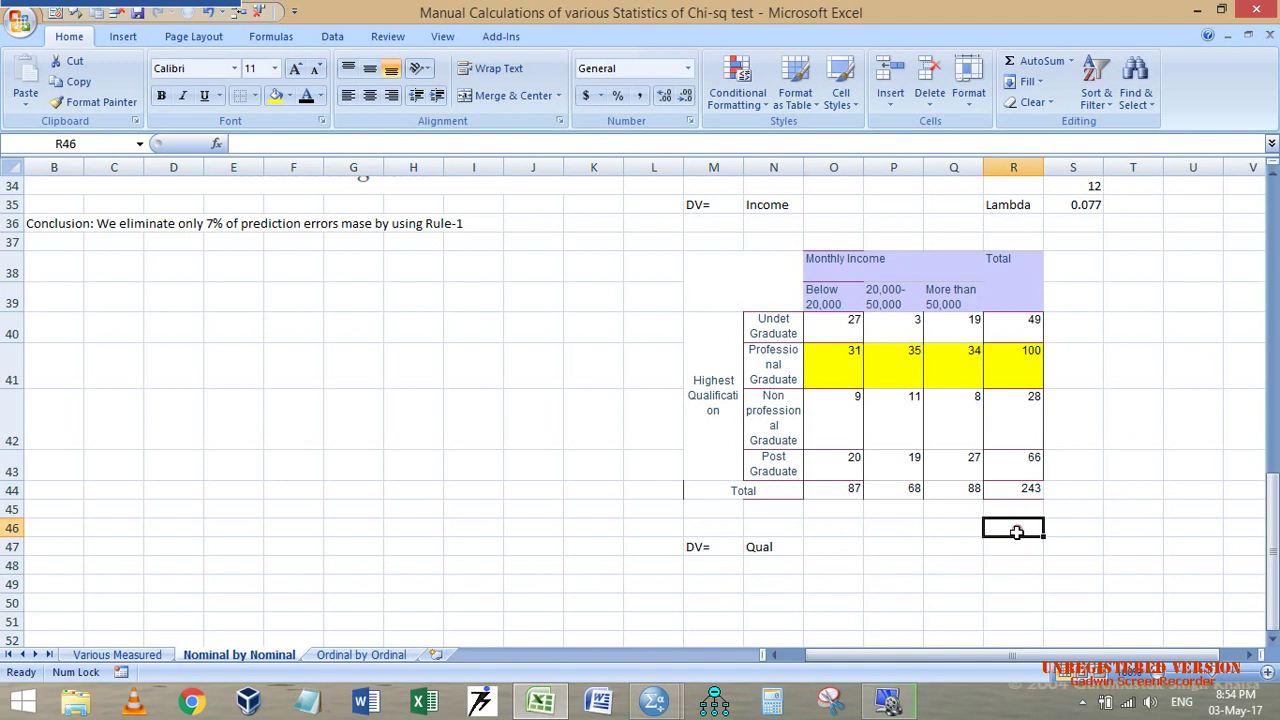
type("=")
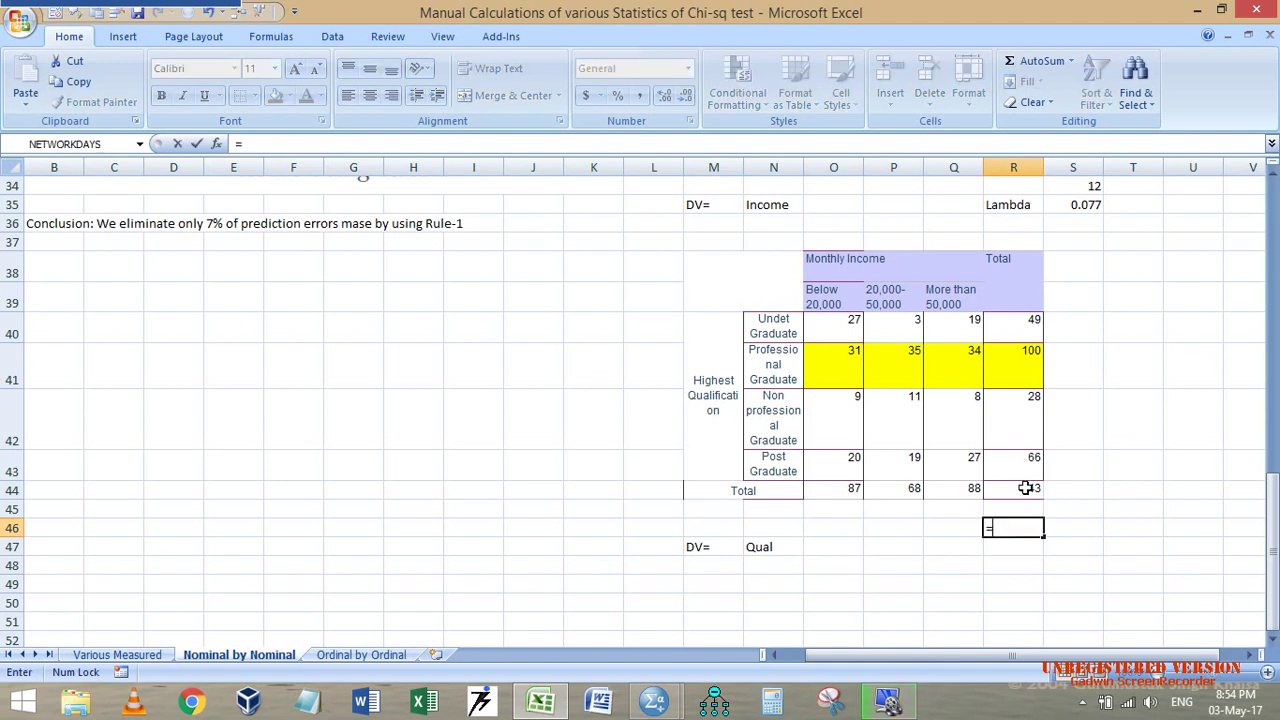
left_click(1023, 488)
type("-")
left_click(1022, 362)
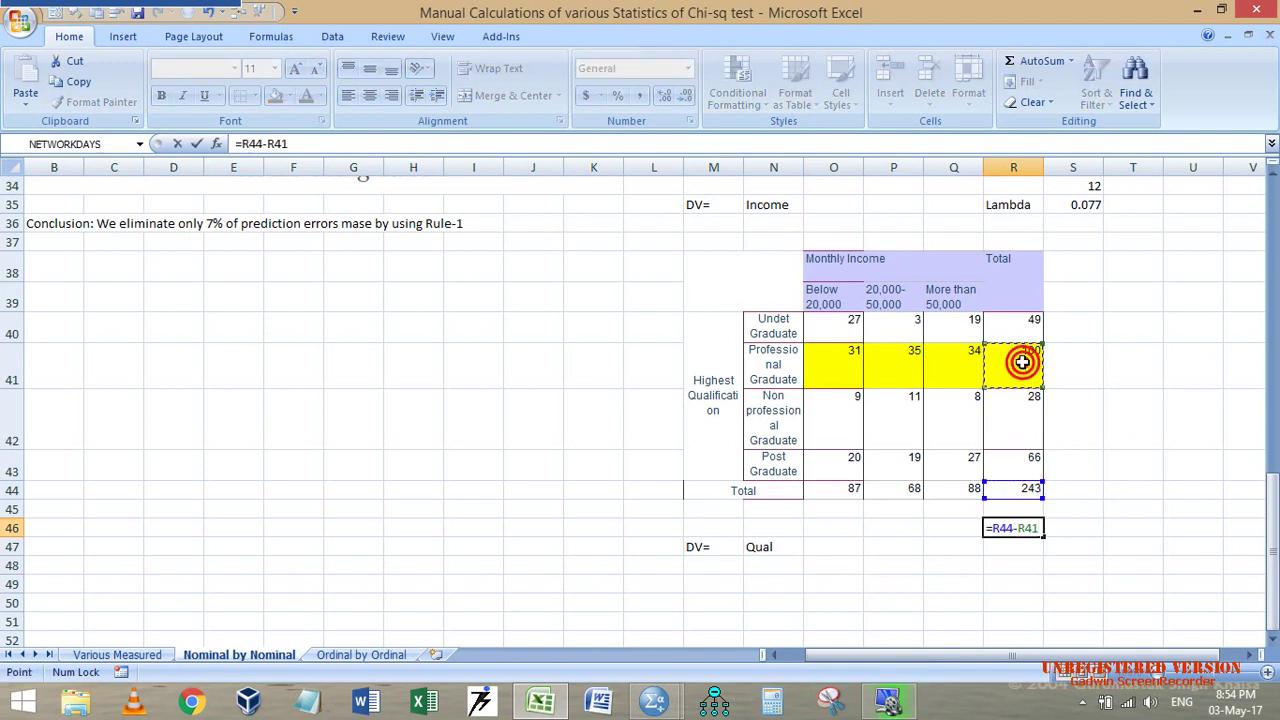
key("Return")
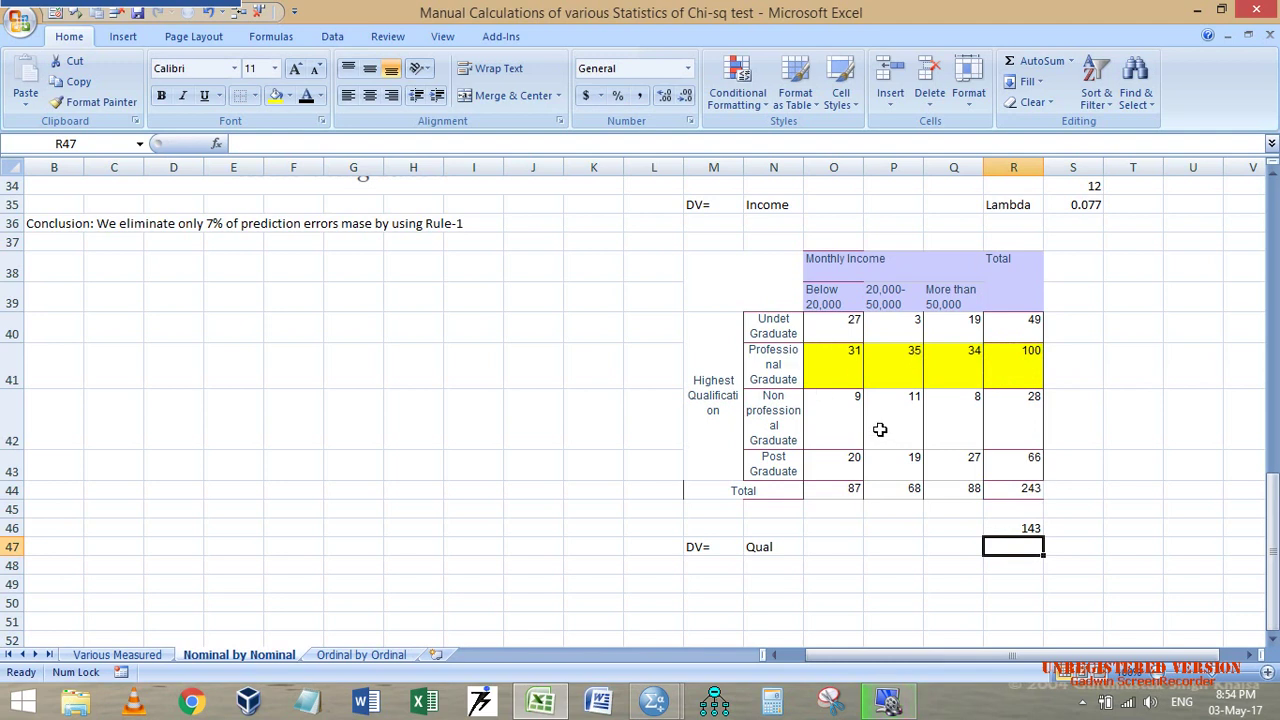
Step: Calculate the Rule II errors for the Highest Qualification crosstabulation in R47 with =R44-O41-P41-Q41
type("=")
left_click(1017, 488)
type("-")
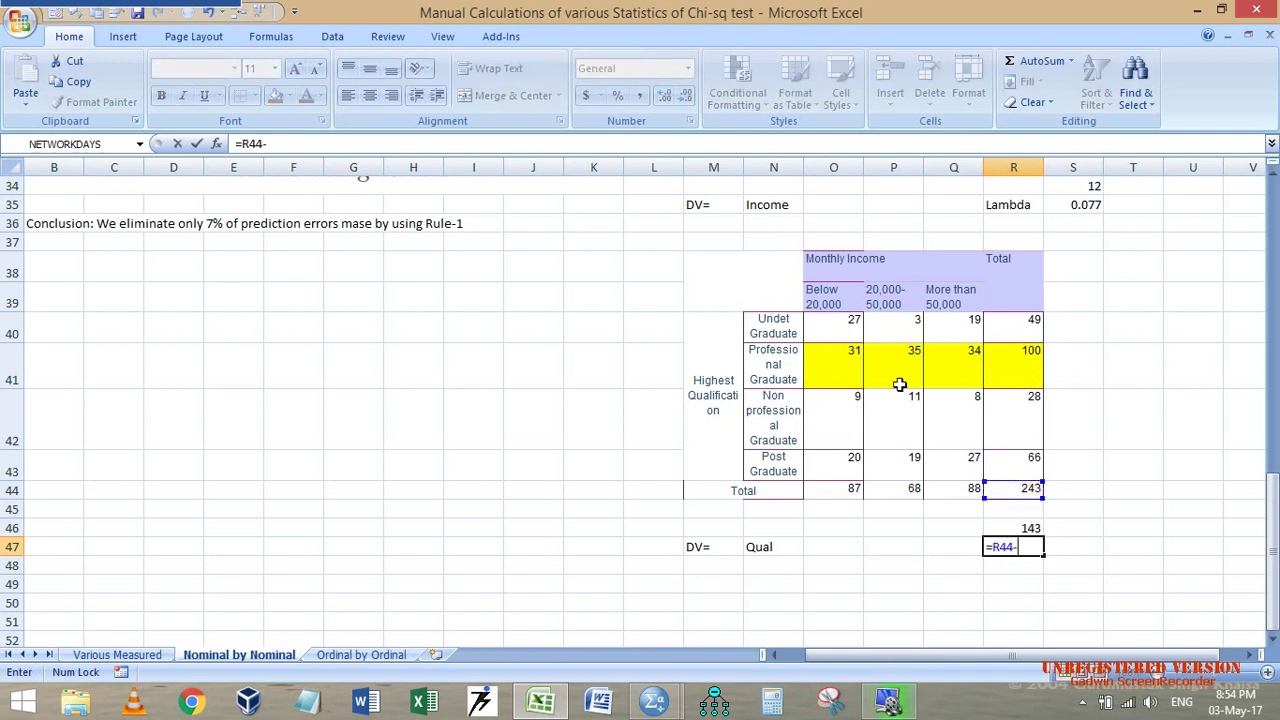
left_click(838, 364)
type("-")
left_click(908, 364)
type("-")
left_click(955, 366)
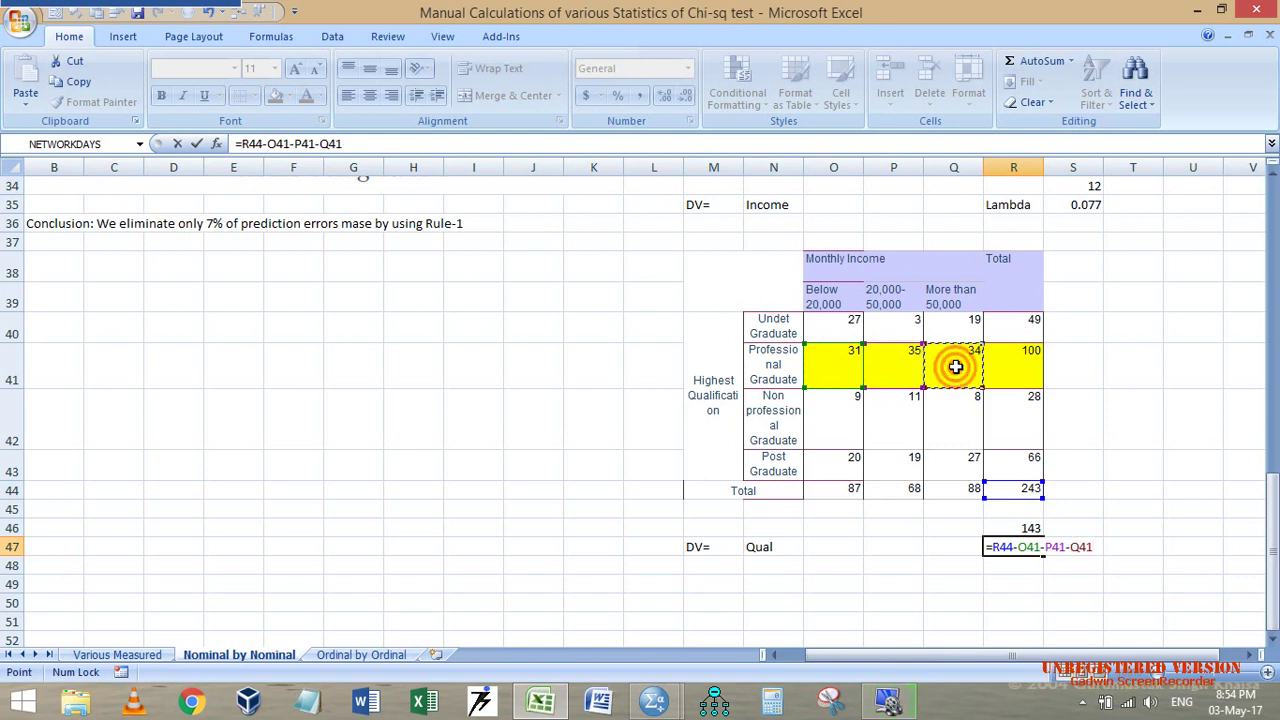
key("Return")
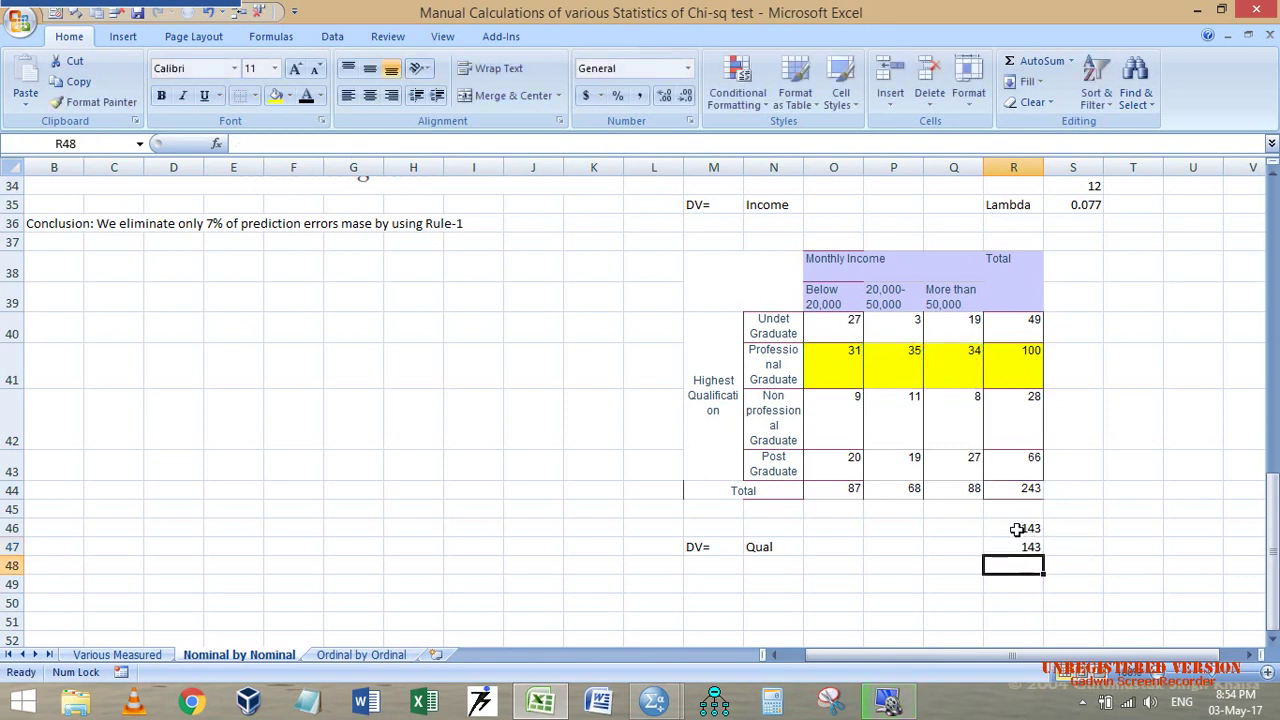
Step: Label Q48 as Lambda and enter 0 as its value in R48
left_click(979, 577)
type("Lambda")
key("Tab")
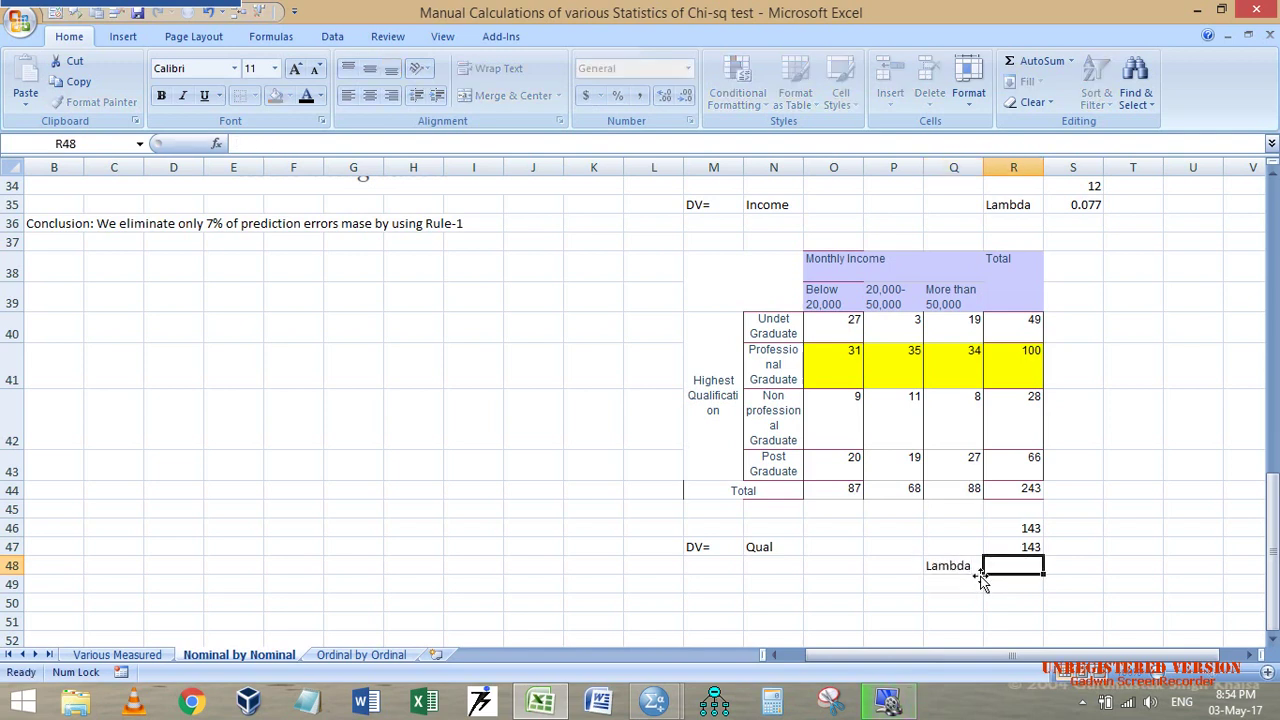
type("0")
left_click(980, 577)
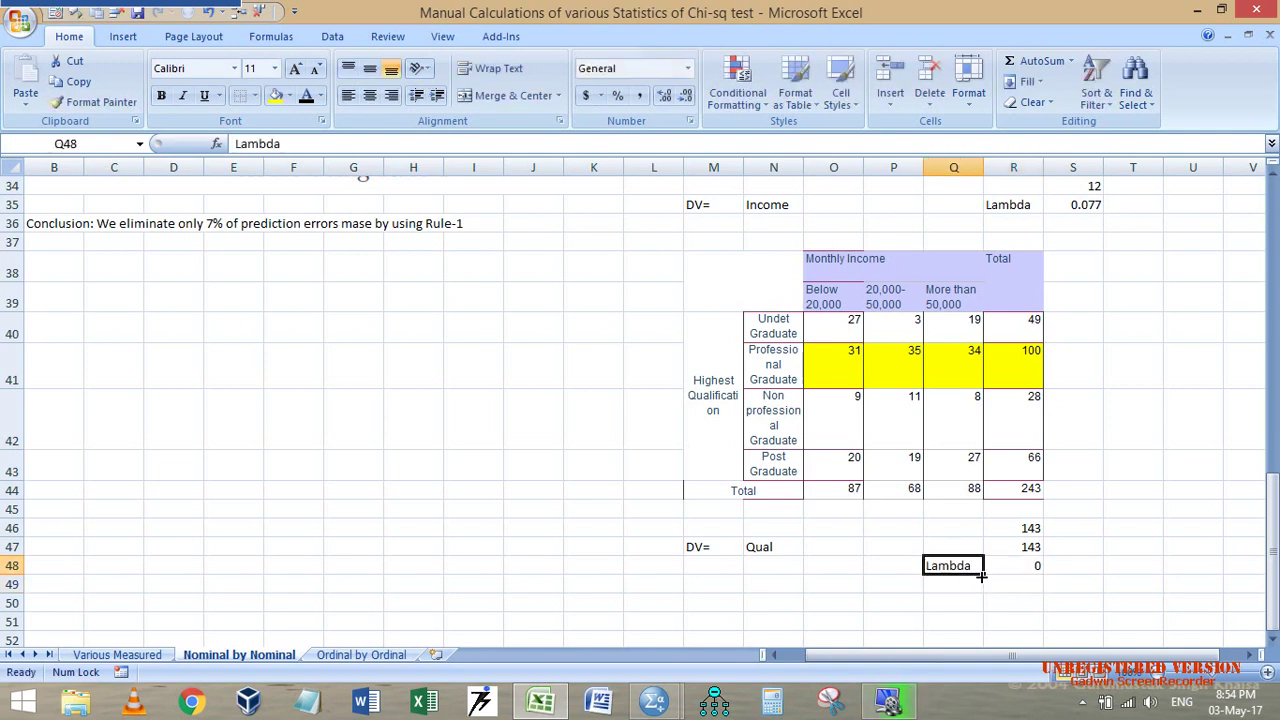
Step: Consult the Goodman and Kruskal's Lambda limitations on the Various Measured sheet, and review counts O41:Q41 and R48 on the Nominal by Nominal sheet
left_click(118, 655)
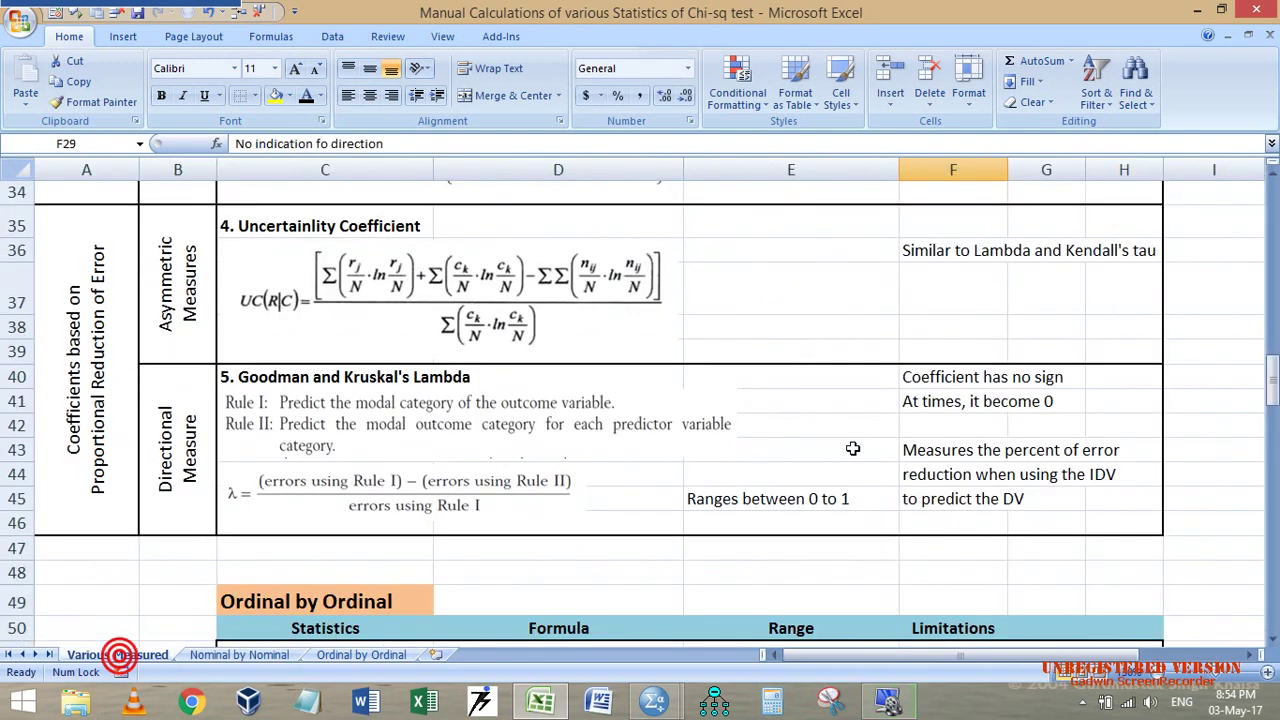
left_click(955, 401)
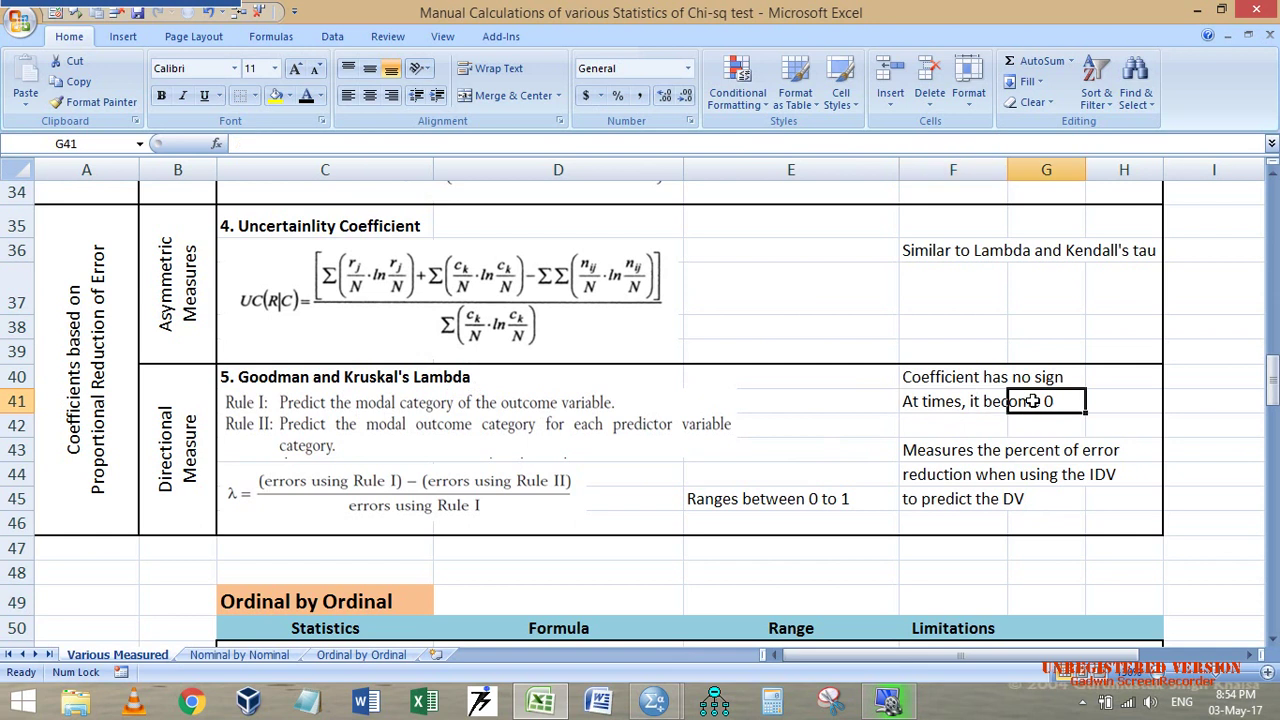
left_click(238, 655)
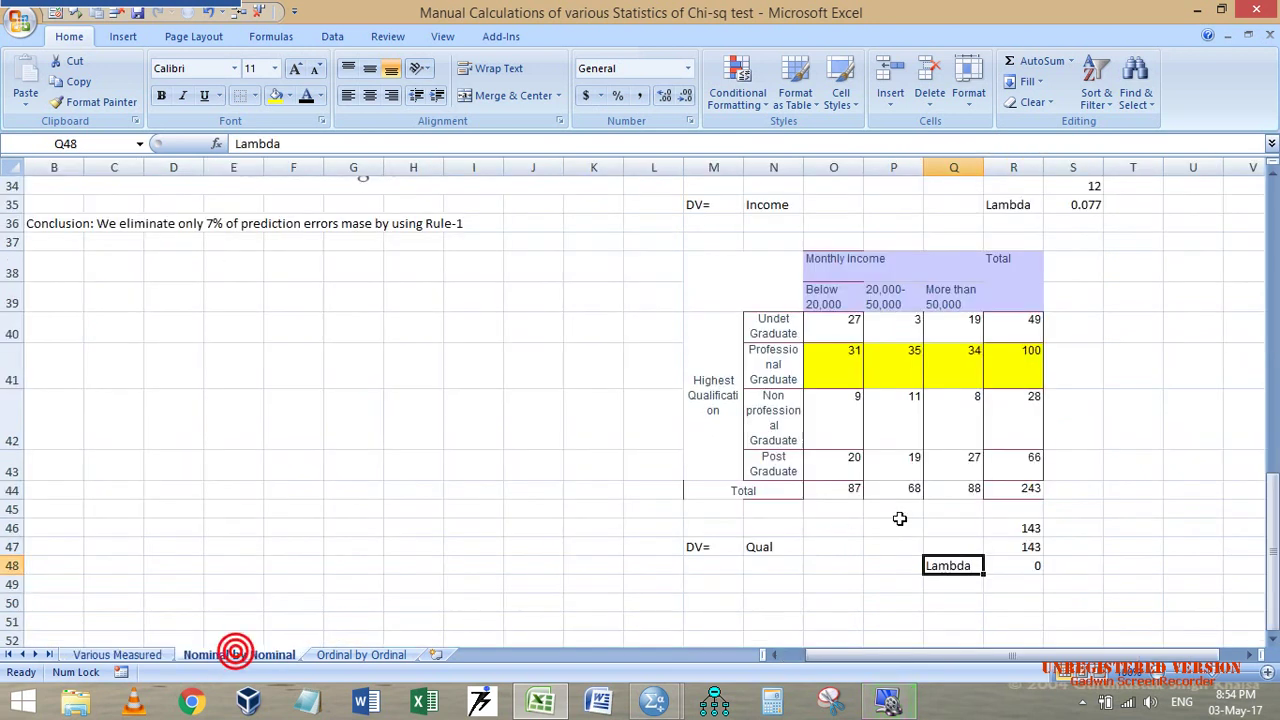
left_click_drag(830, 370, 946, 376)
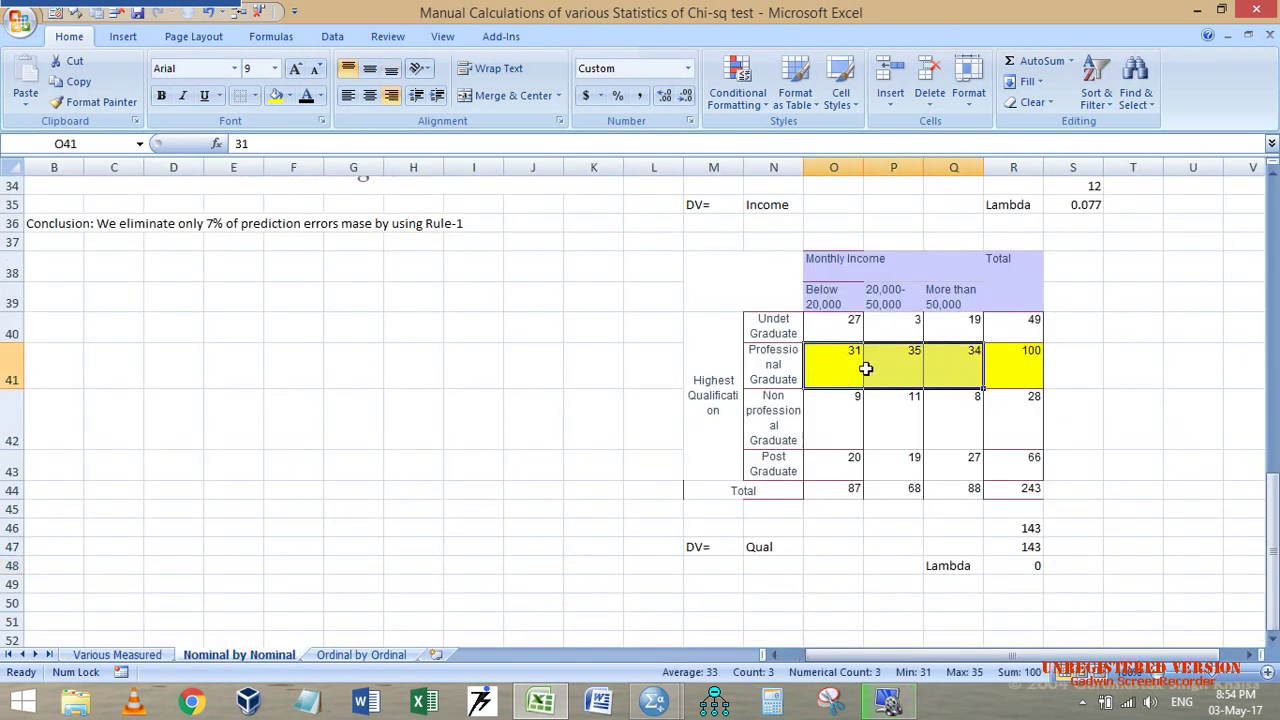
left_click(1006, 566)
Step: Switch to the SPSS output and examine the Lambda values and significance in the Directional Measures table
mouse_move(654, 700)
left_click(731, 600)
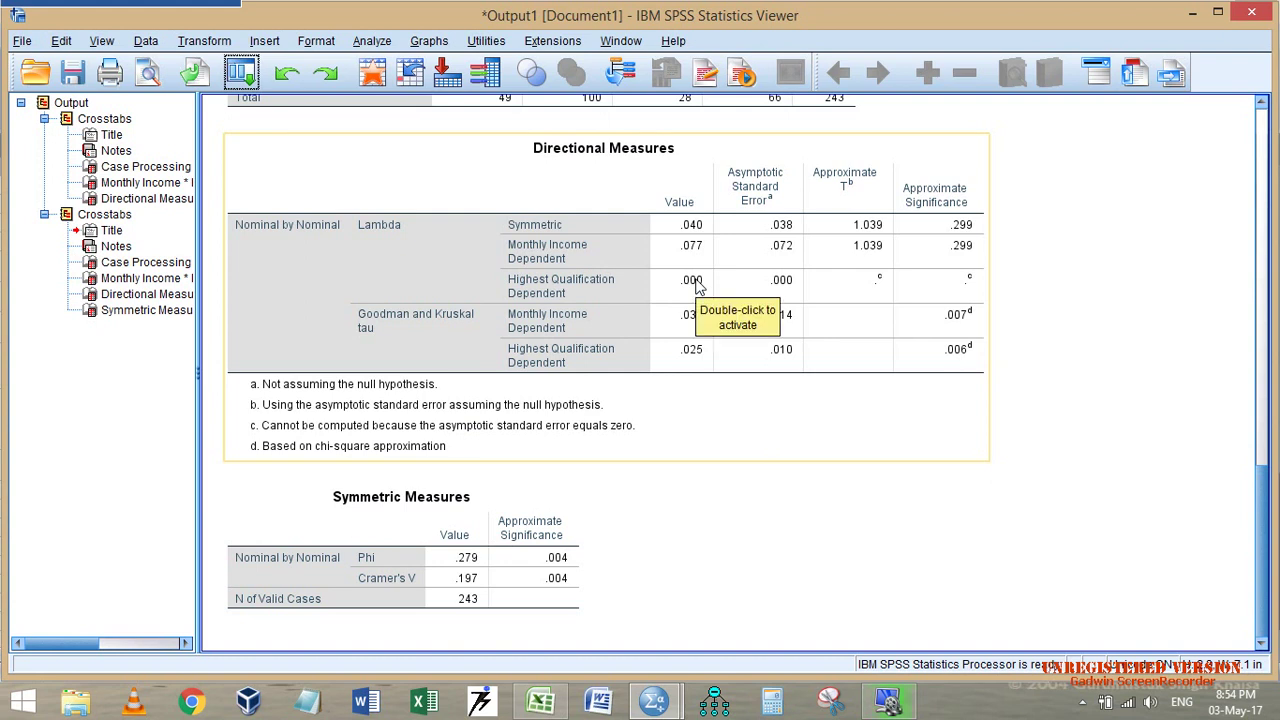
scroll(714, 292, "up", 2)
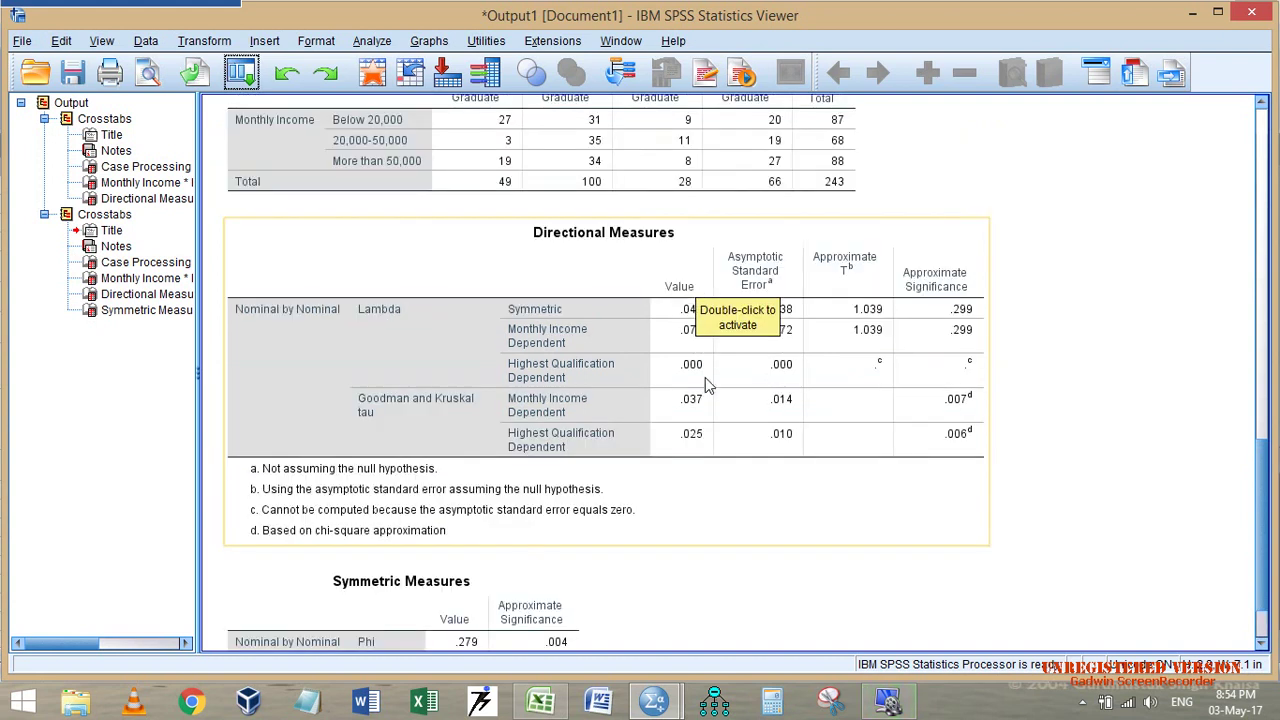
scroll(705, 378, "down", 2)
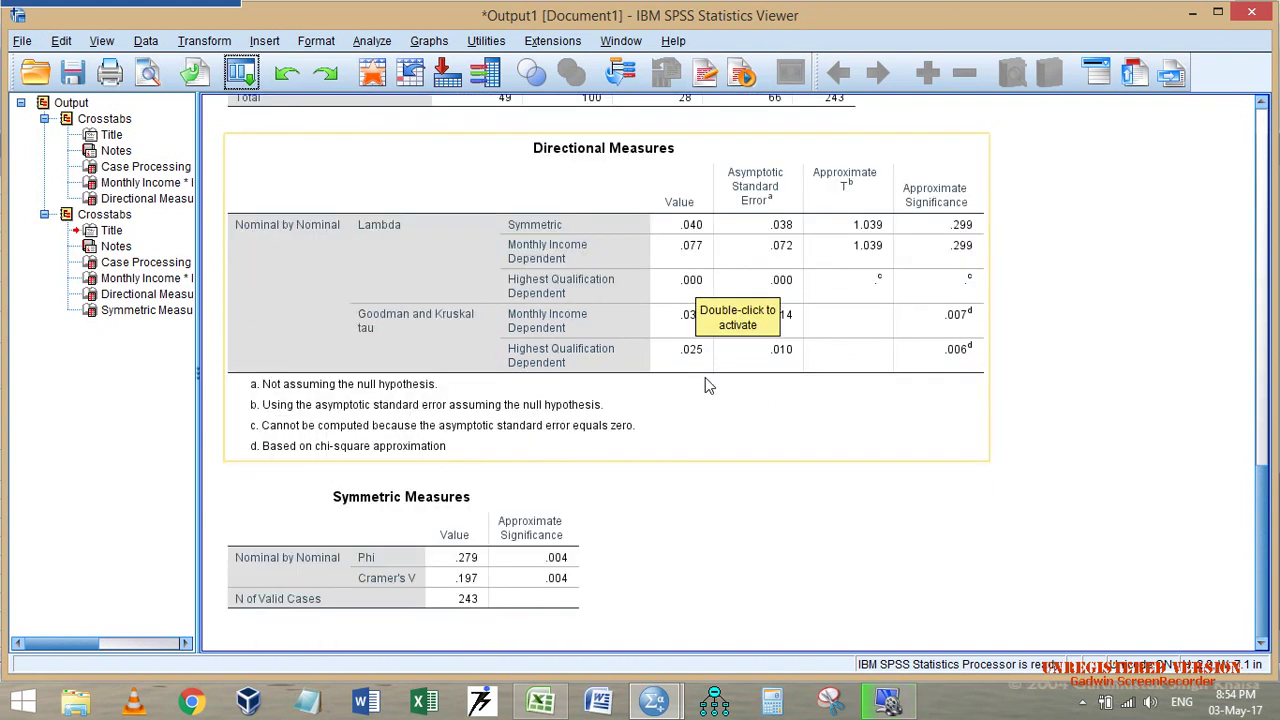
scroll(610, 415, "up", 2)
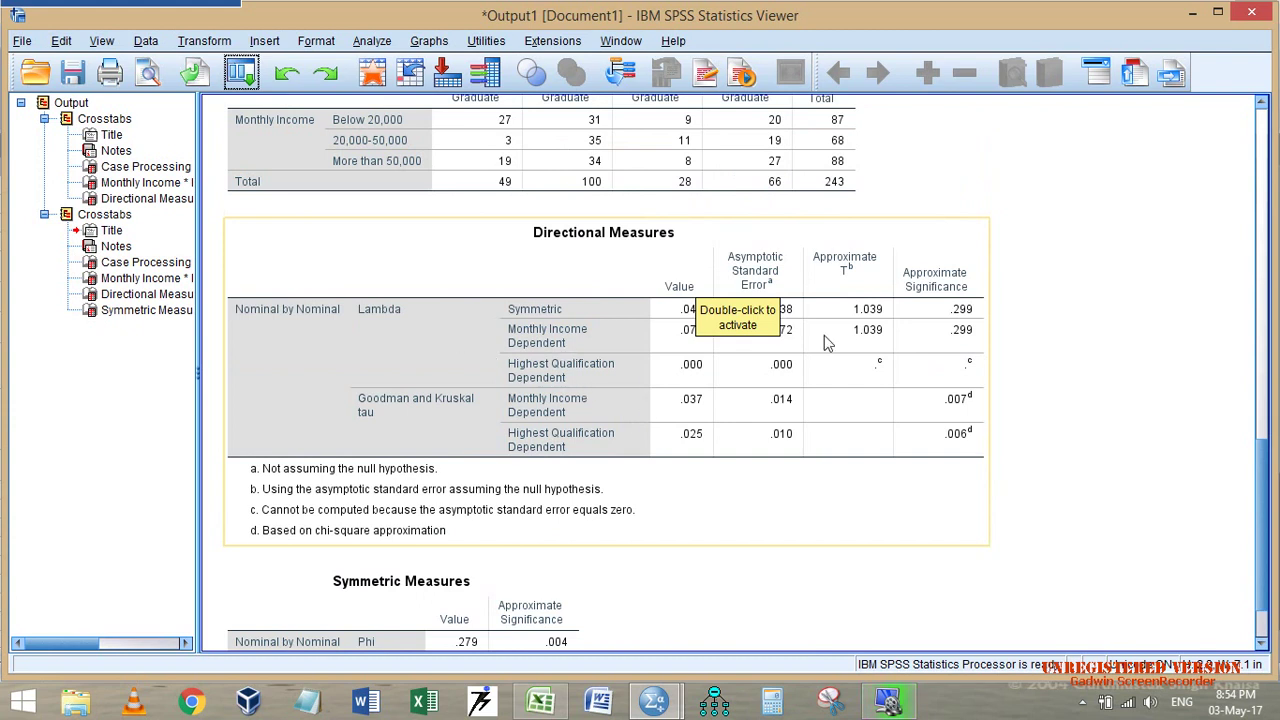
left_click(616, 343)
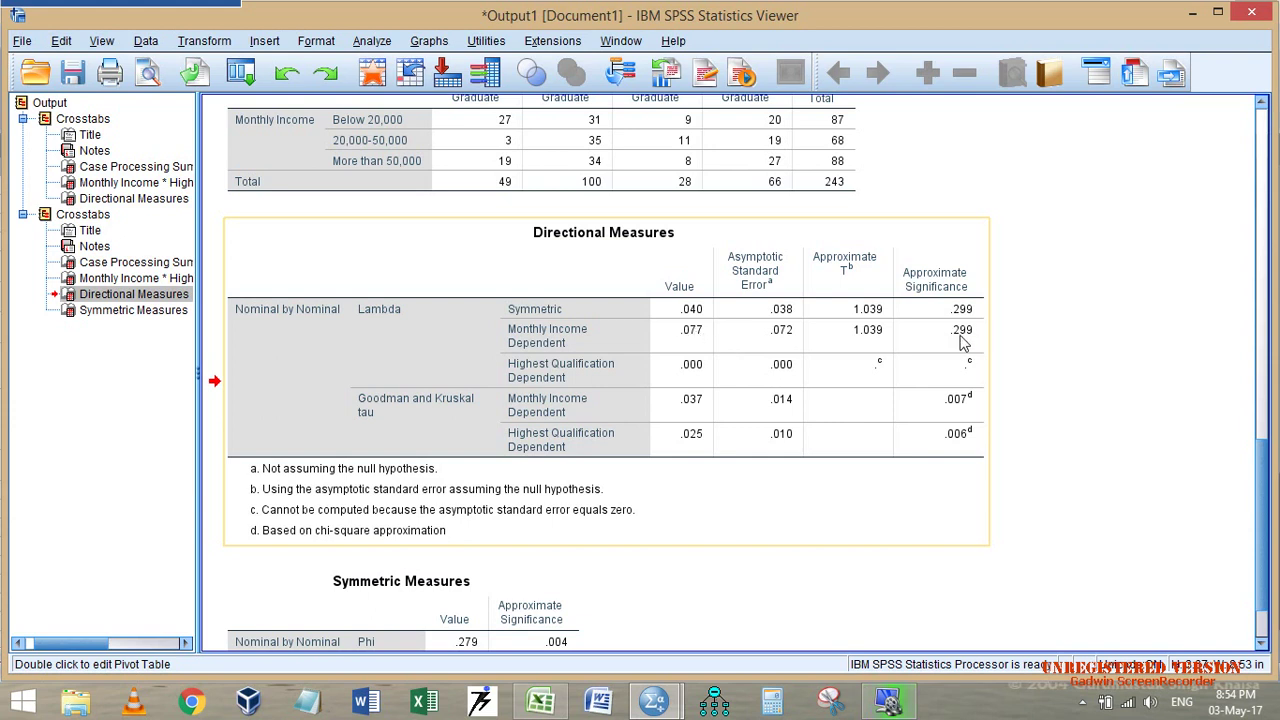
scroll(962, 342, "down", 2)
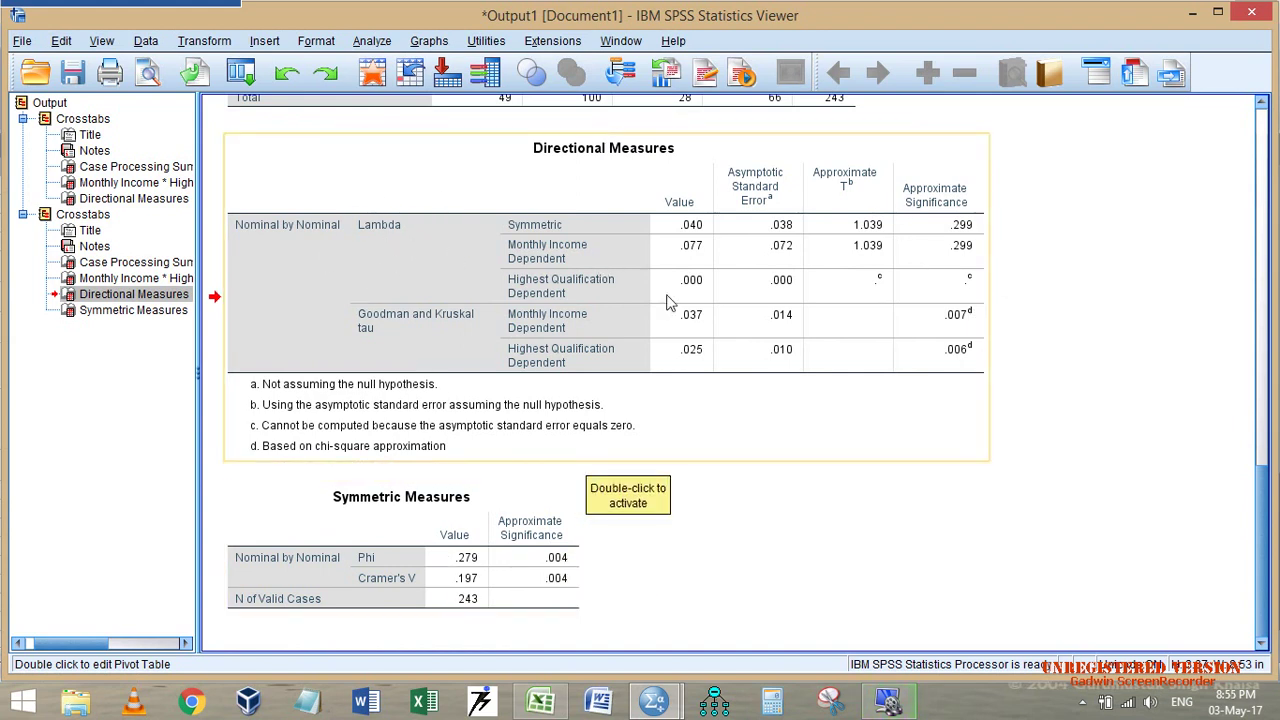
Step: Back in Excel, enlarge the conclusion in B36 to font size 18 and increase the height of row 36 to fit it
left_click(540, 700)
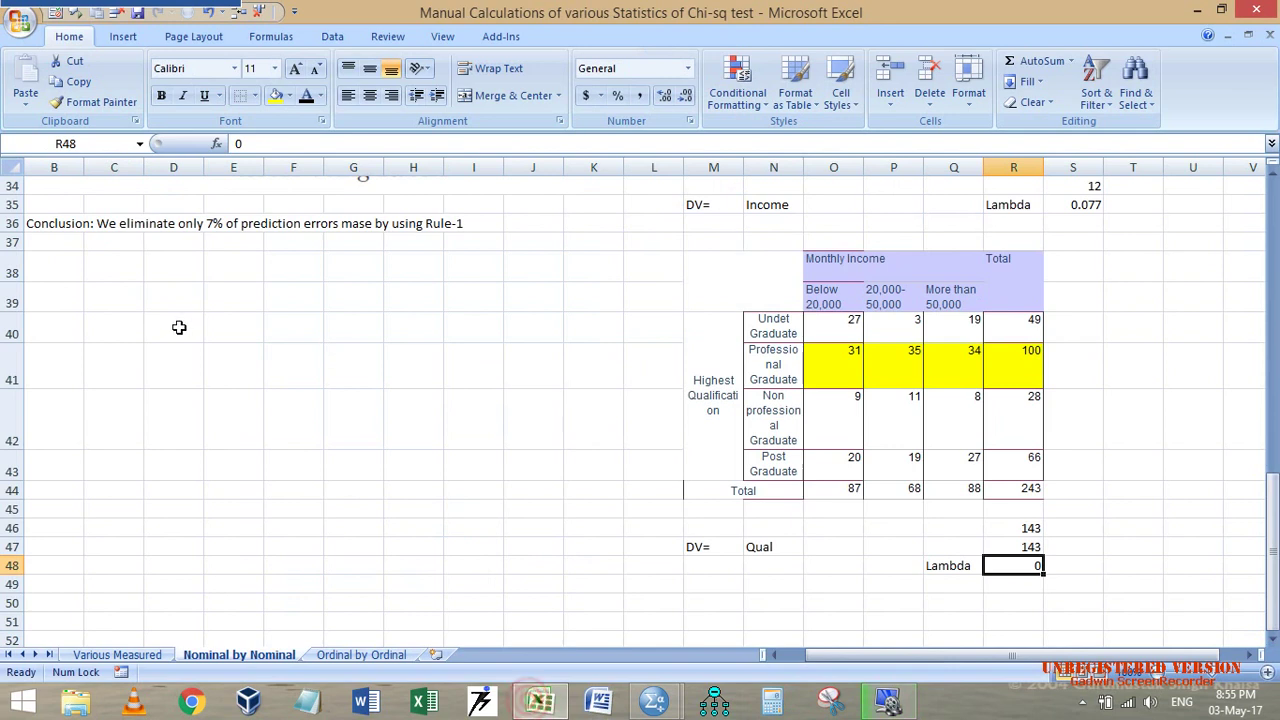
scroll(179, 327, "up", 2)
left_click(72, 360)
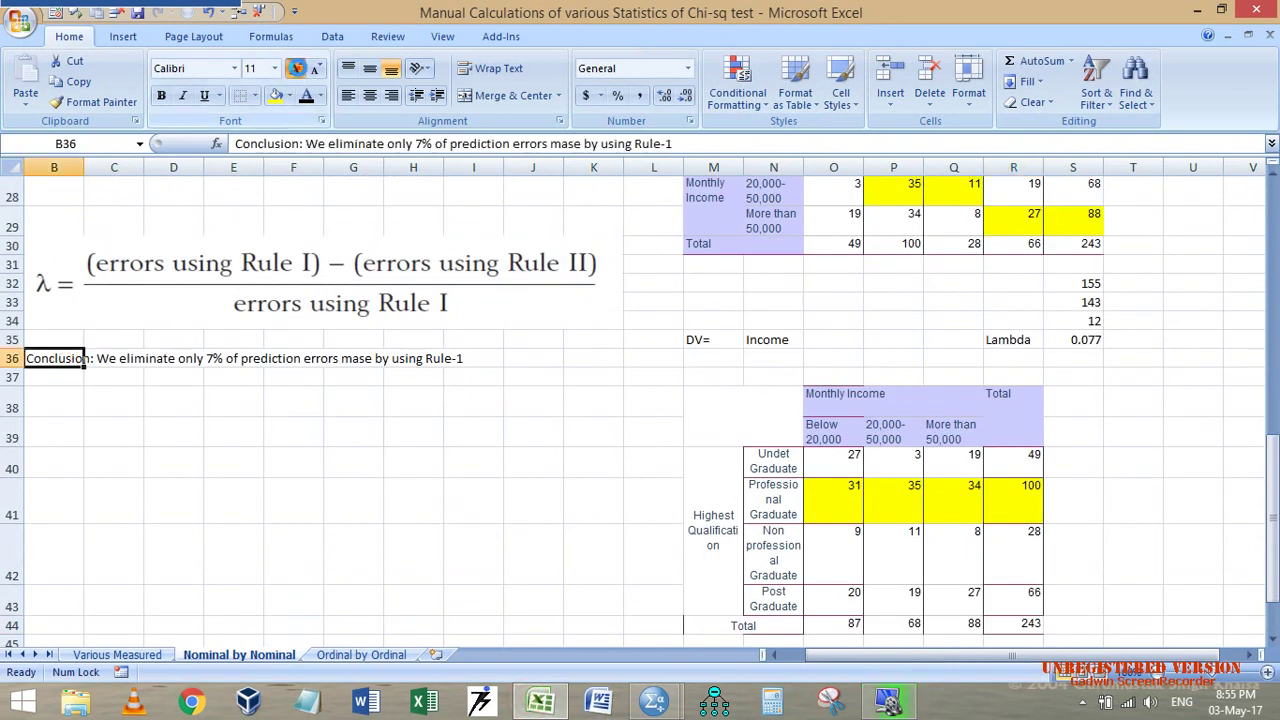
left_click(296, 68)
left_click(296, 68)
left_click(296, 68)
left_click(296, 68)
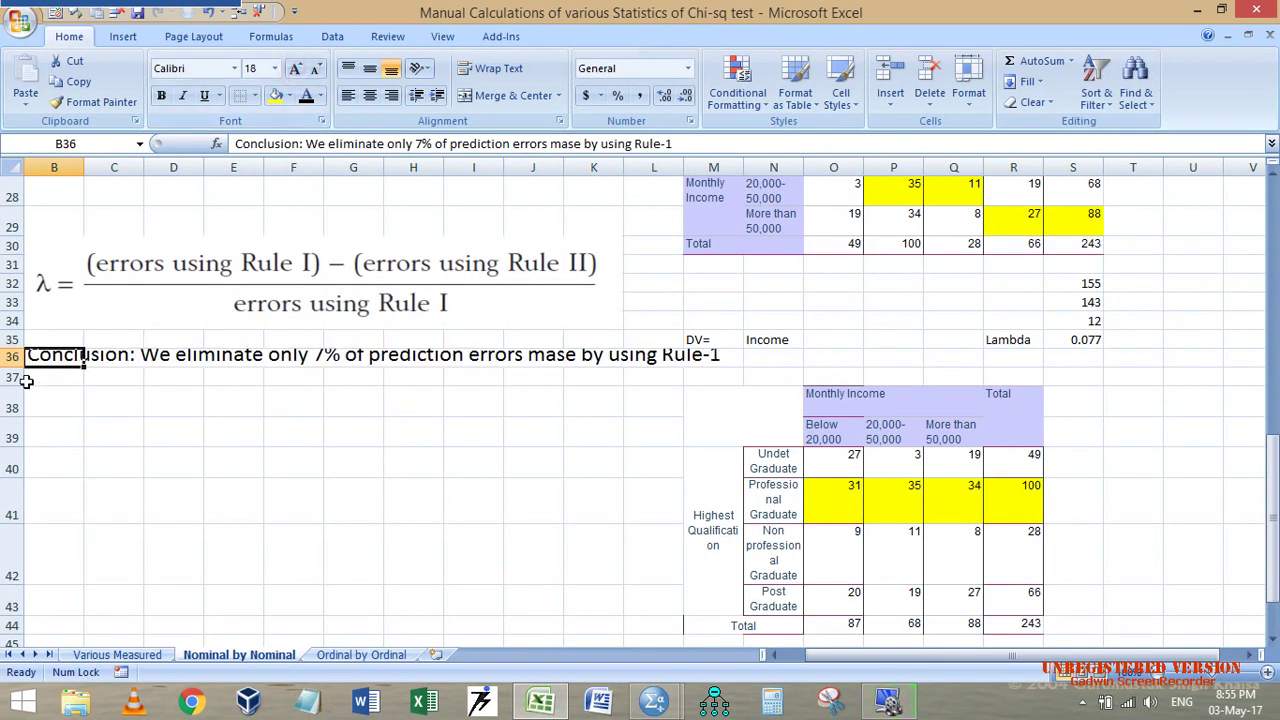
left_click_drag(12, 367, 12, 389)
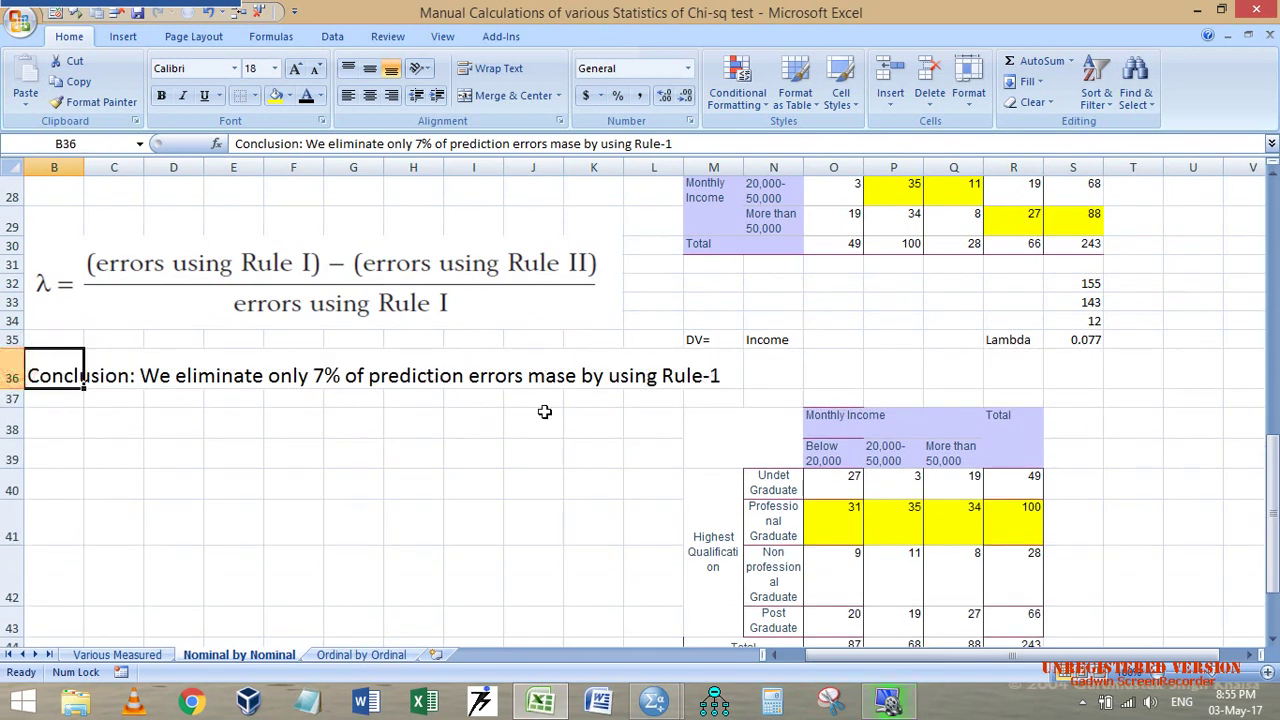
Step: Review the conclusion in row 36 against the Monthly Income heading and the qualification categories N40:N43 of the second crosstabulation
left_click(398, 456)
left_click(410, 376)
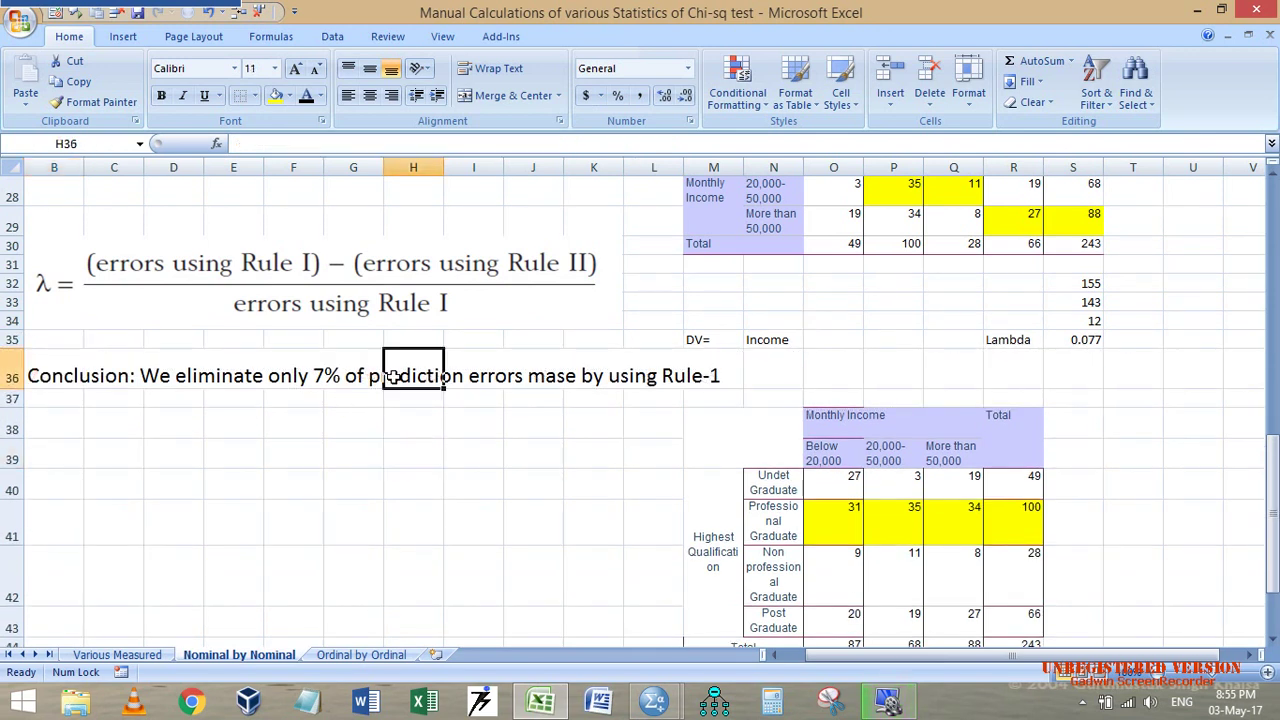
left_click(69, 429)
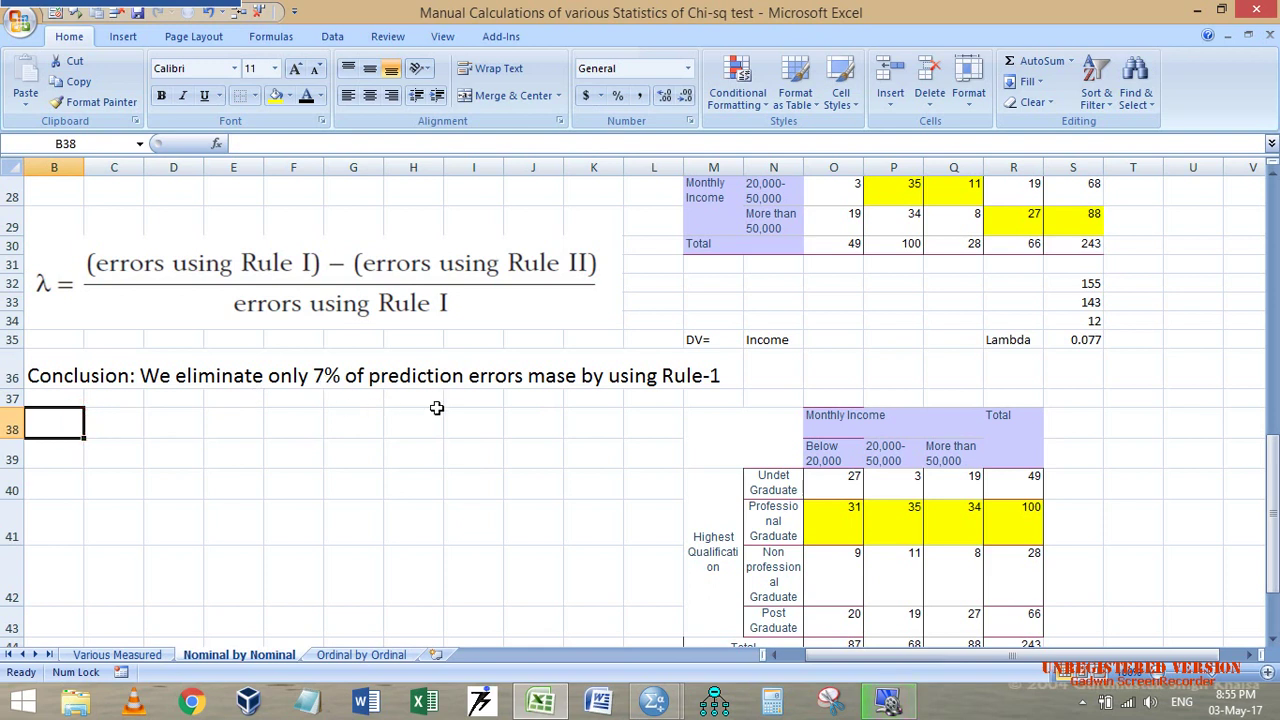
left_click(968, 420)
left_click_drag(775, 485, 779, 615)
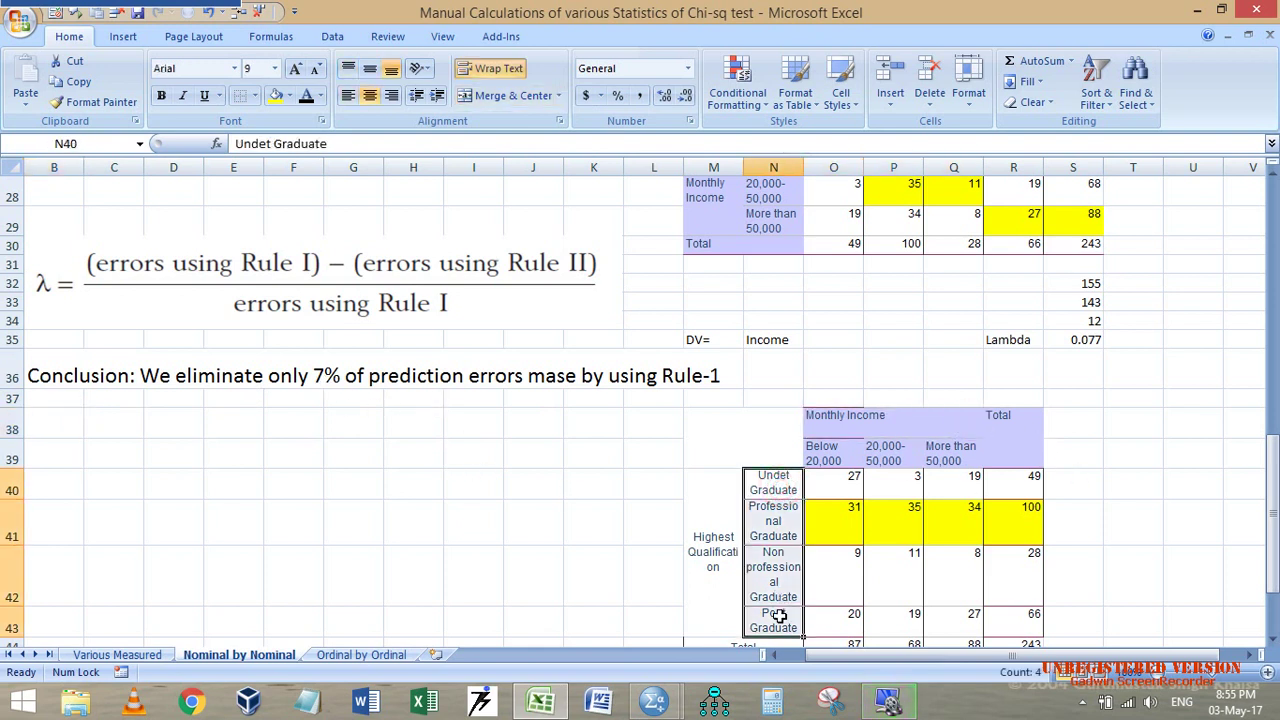
left_click(893, 418)
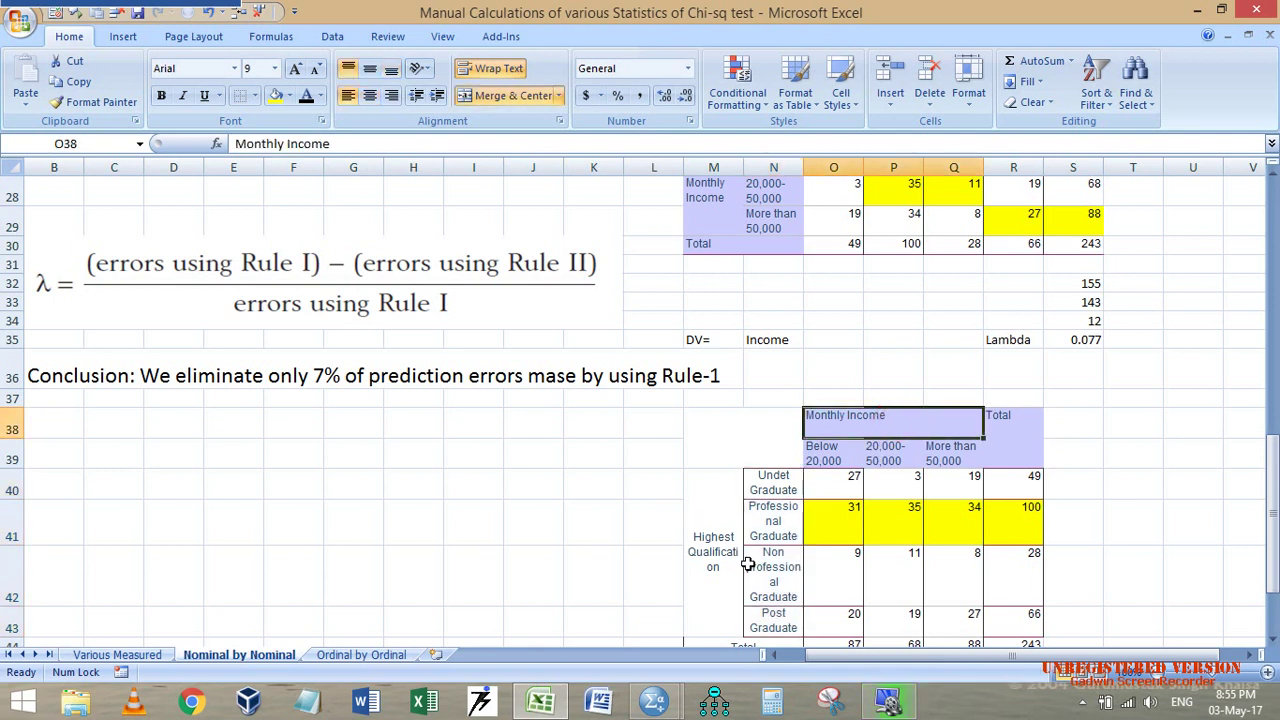
left_click(572, 478)
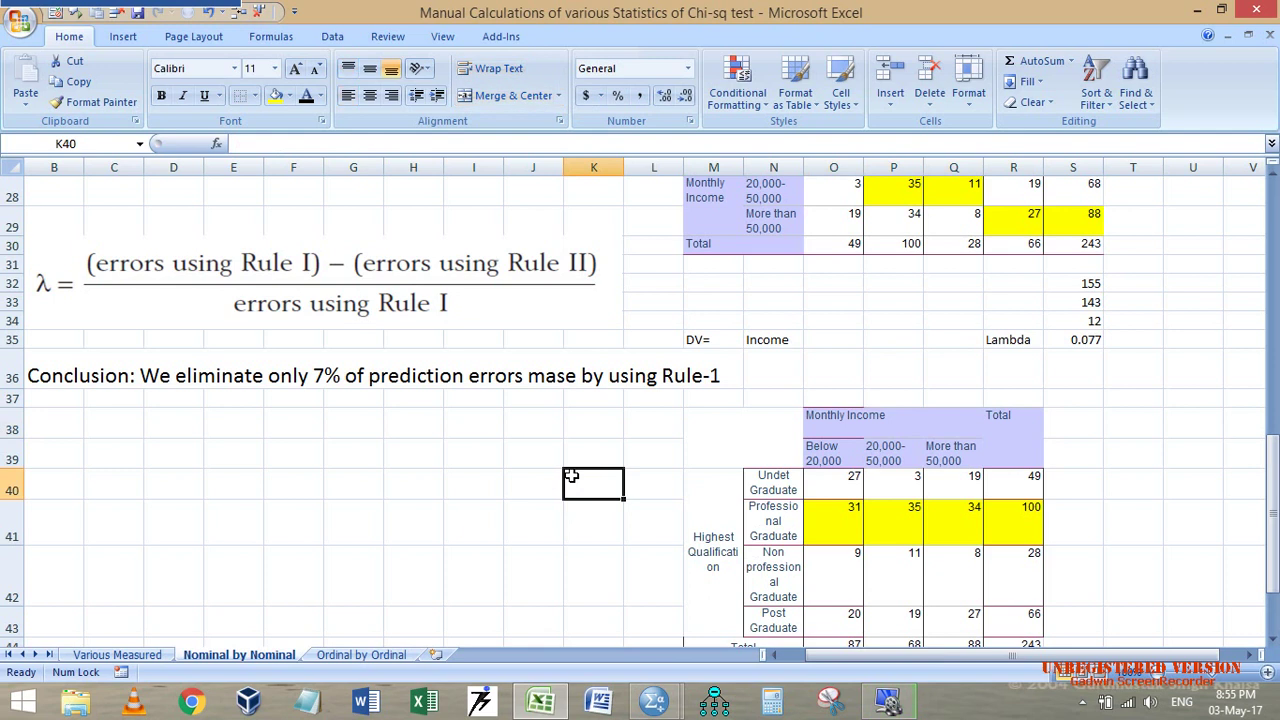
scroll(709, 455, "down", 1)
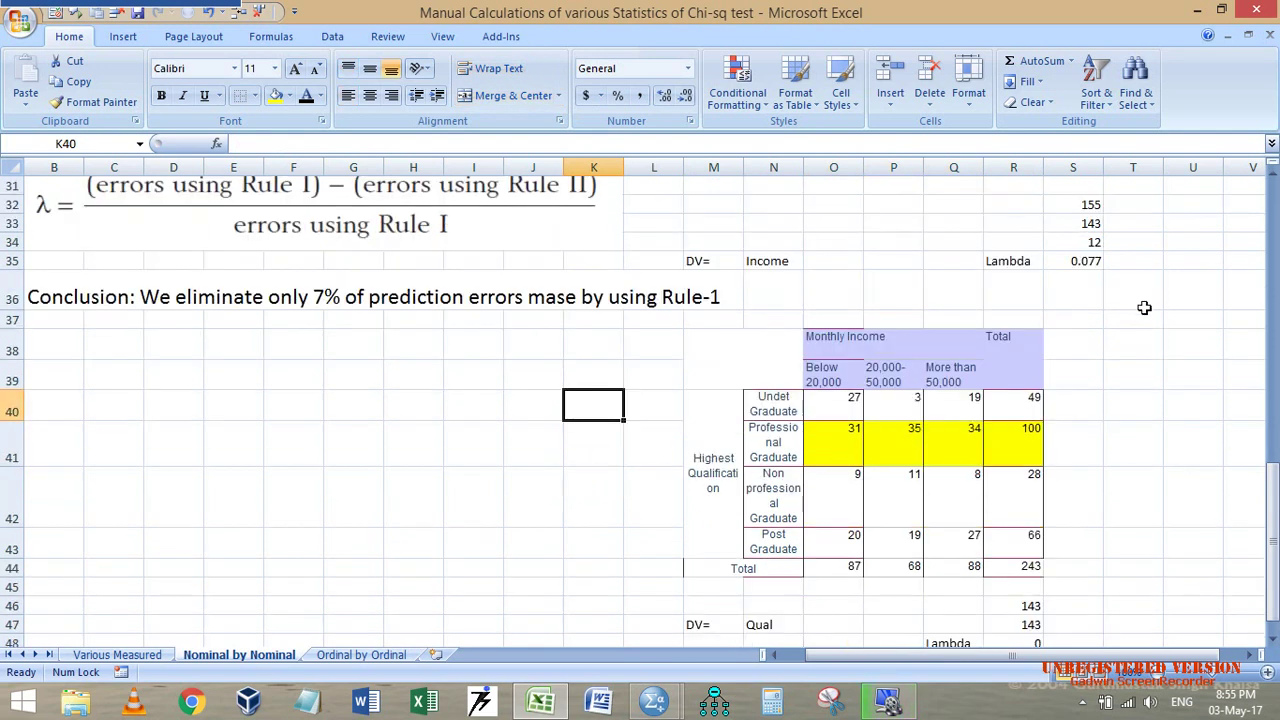
Step: Check the association measures in the SPSS output again, and examine the Ordinal by Ordinal formulas on Excel's Various Measured sheet
mouse_move(654, 700)
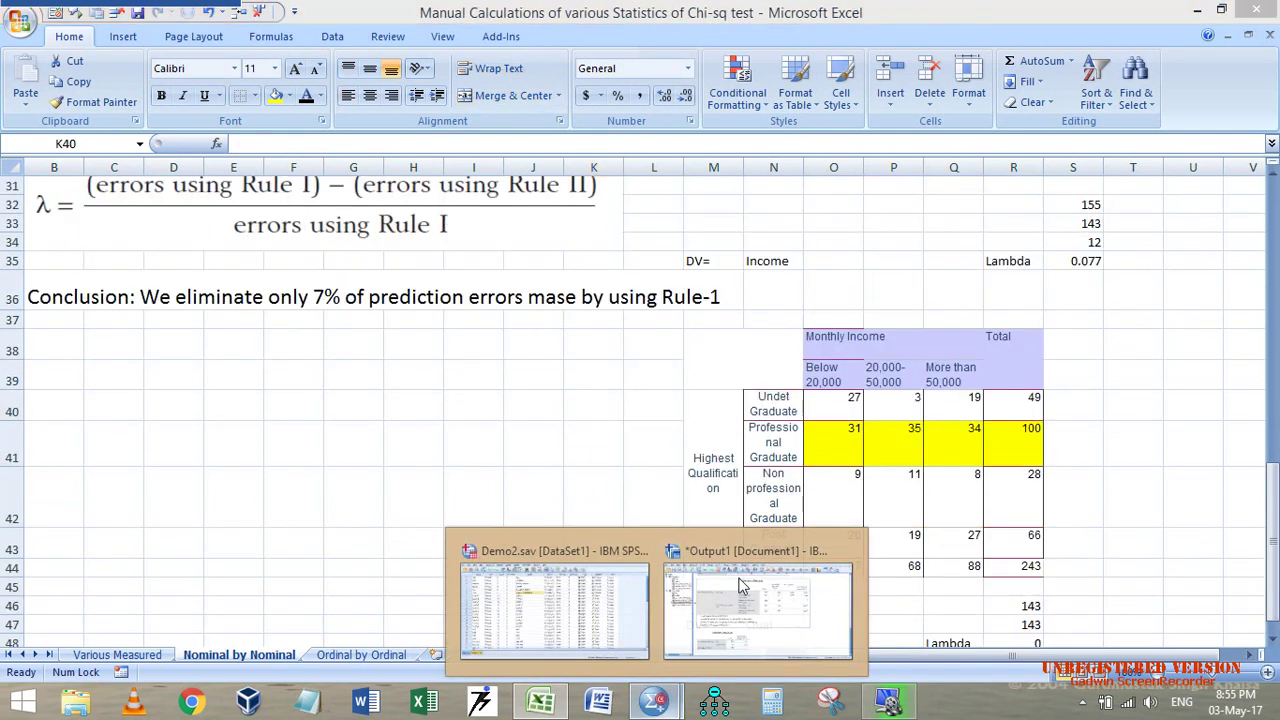
left_click(742, 586)
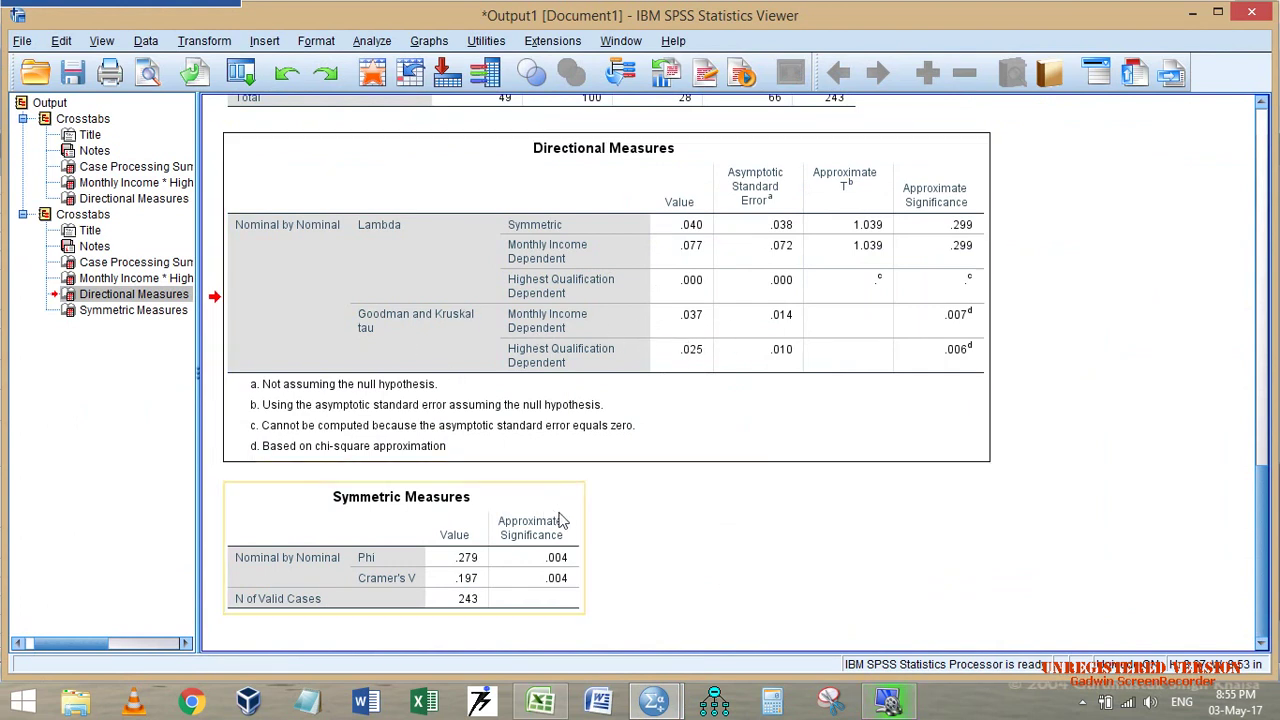
left_click(540, 700)
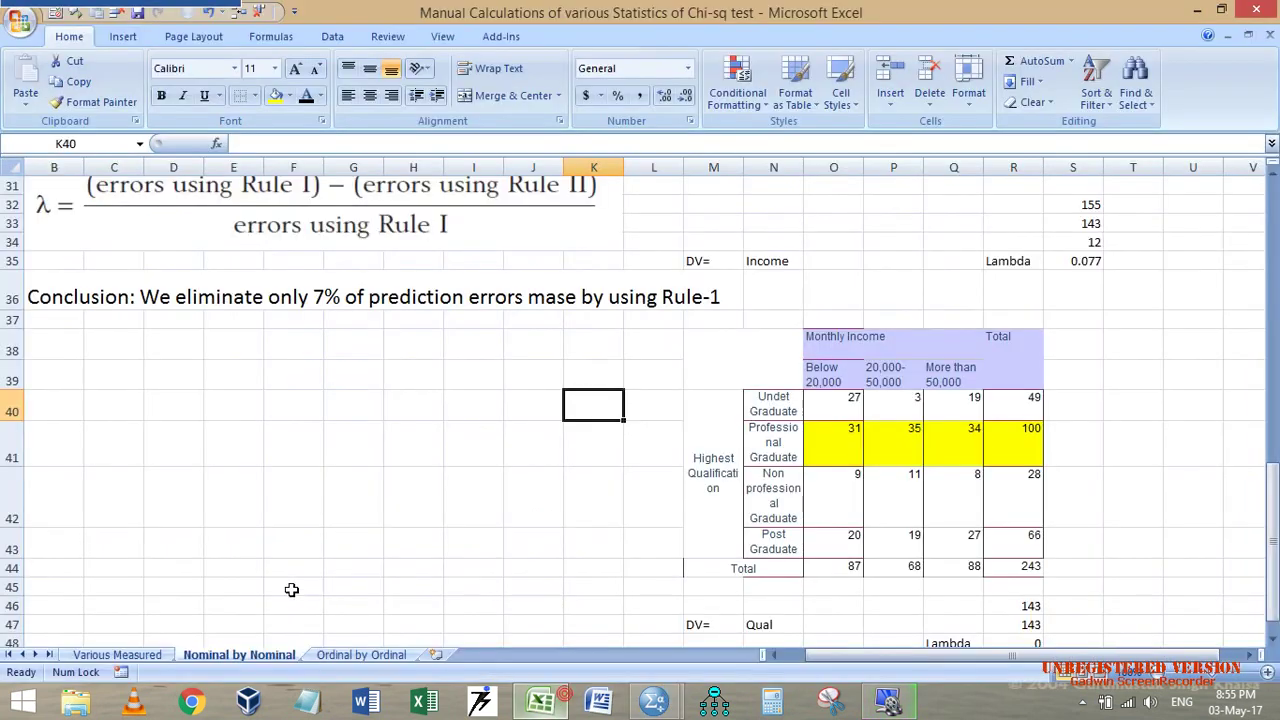
scroll(291, 590, "down", 1)
scroll(424, 517, "down", 2)
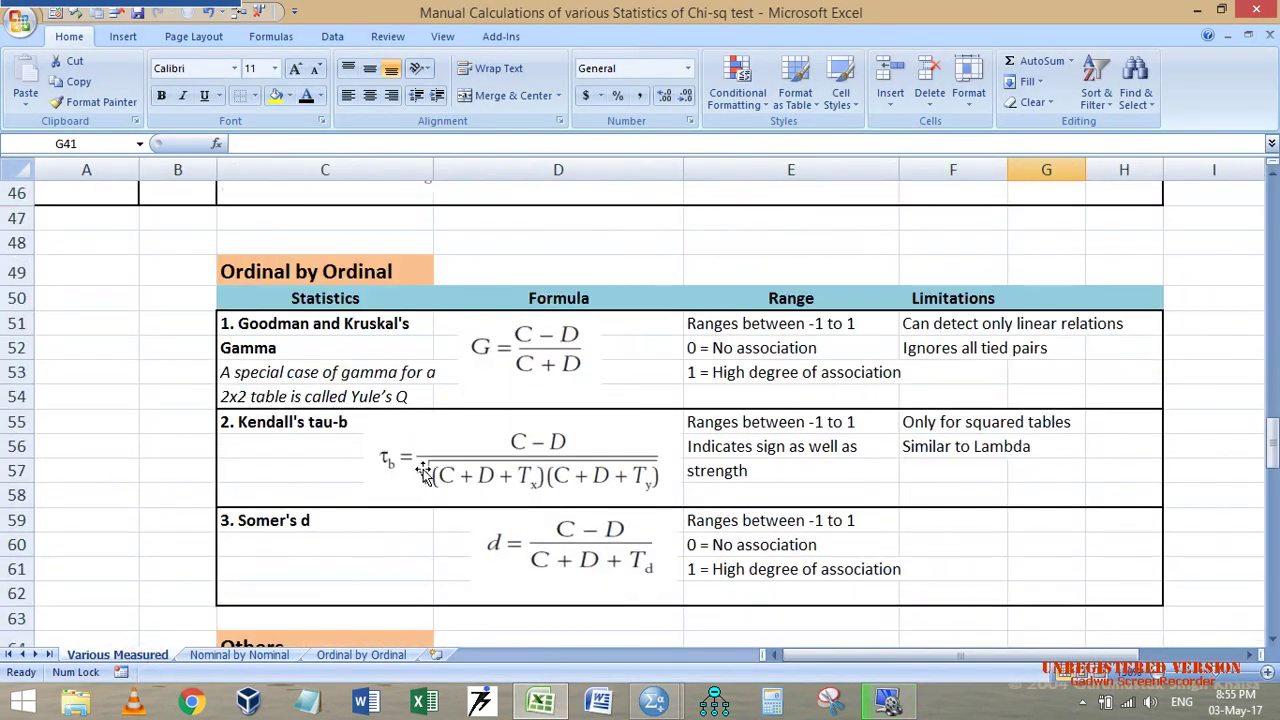